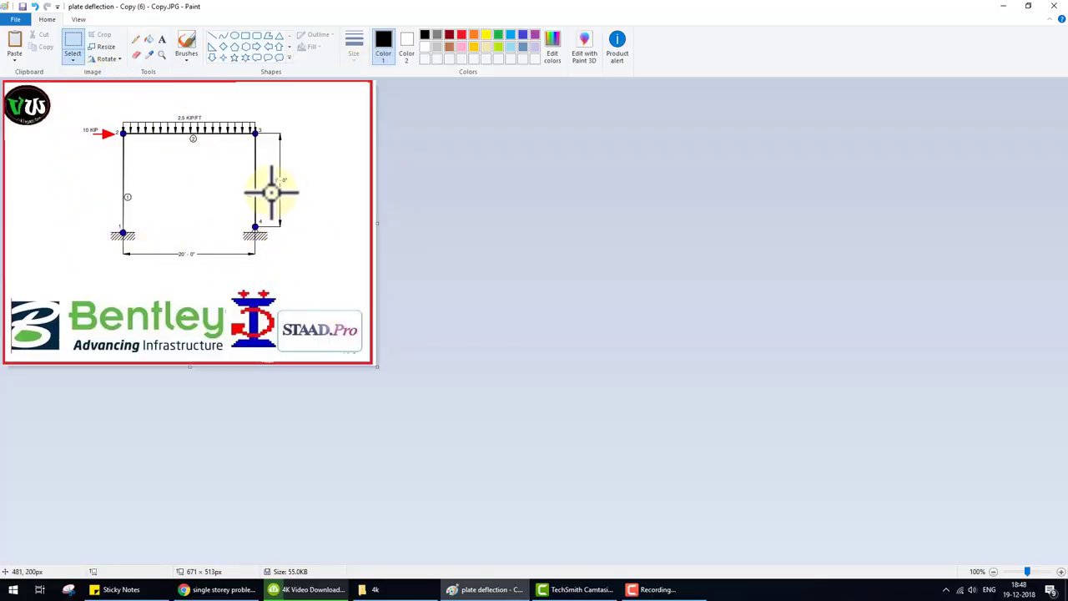
- Launch the Windows Magnifier from search and zoom the screen to 200%
key(super)
text(mag)
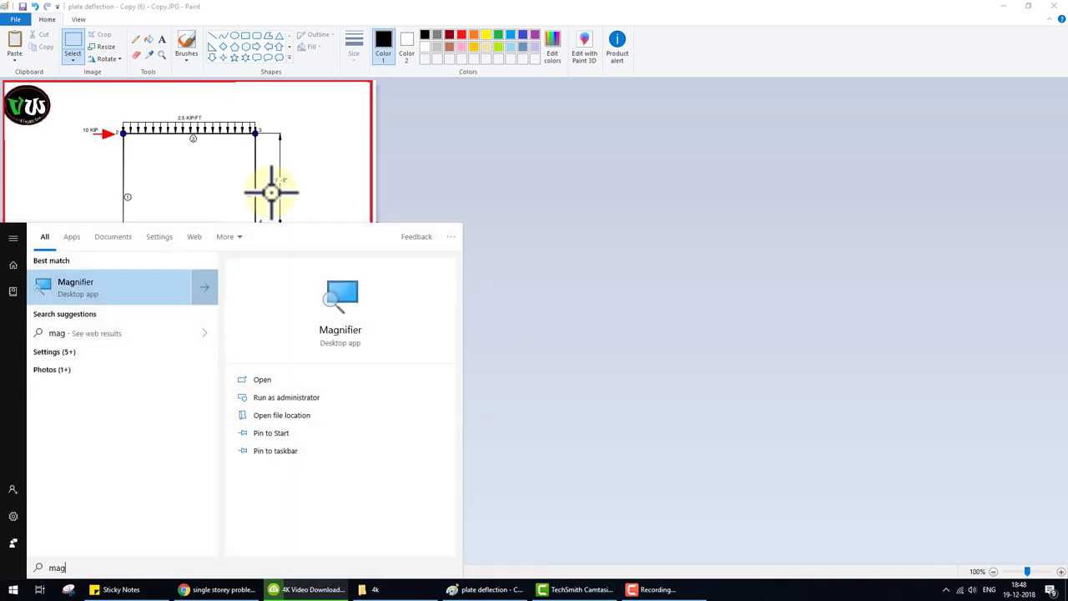
click(96, 283)
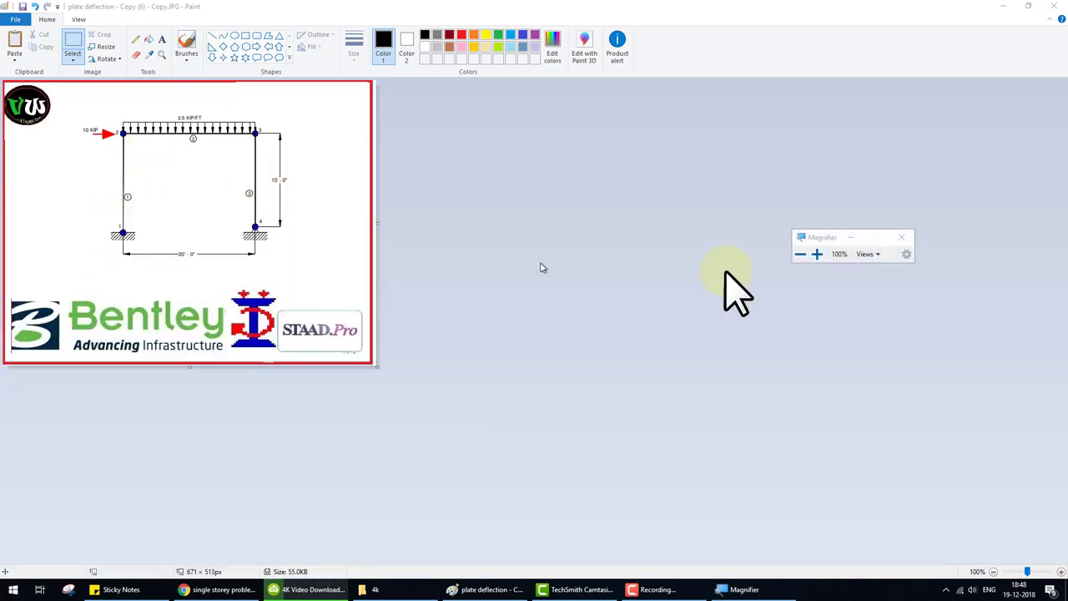
click(818, 253)
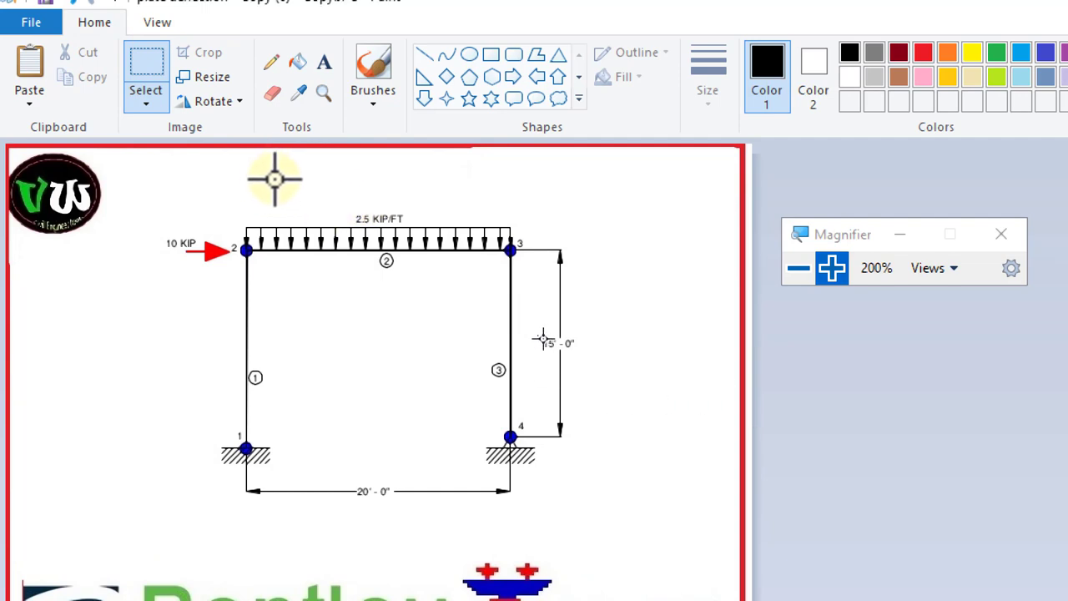
- Delete the old 15'-0", 20'-0", 10 KIP and 2.5 KIP/FT labels from the diagram
drag(538, 334, 575, 357)
key(Delete)
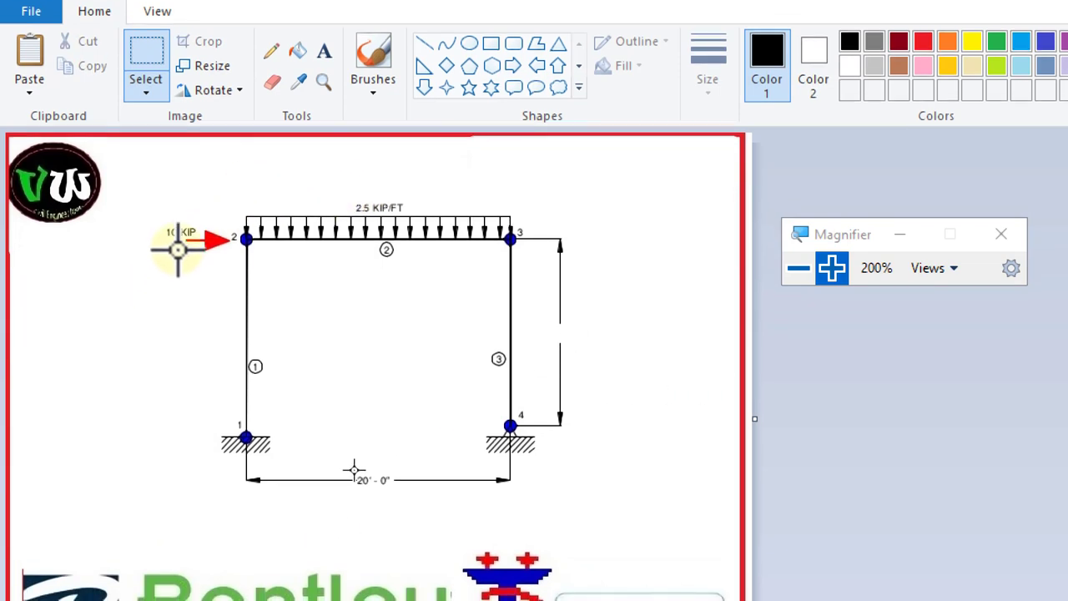
drag(354, 468, 390, 490)
key(Delete)
drag(148, 218, 177, 237)
key(Delete)
drag(331, 194, 445, 212)
key(Delete)
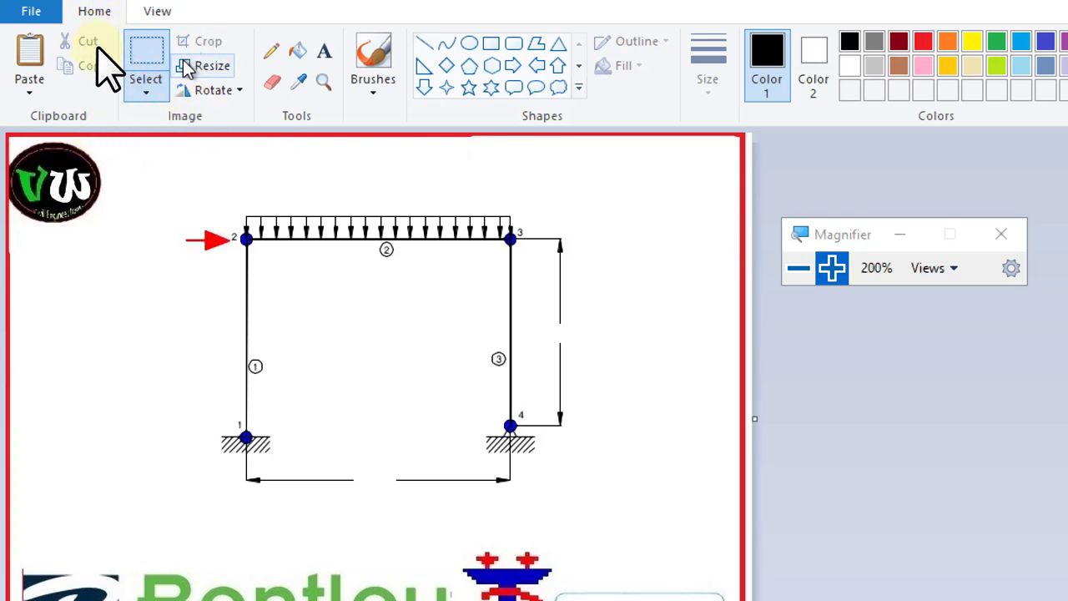
- Add a 250kN/m text label above the beam at font size 25
click(324, 51)
click(319, 160)
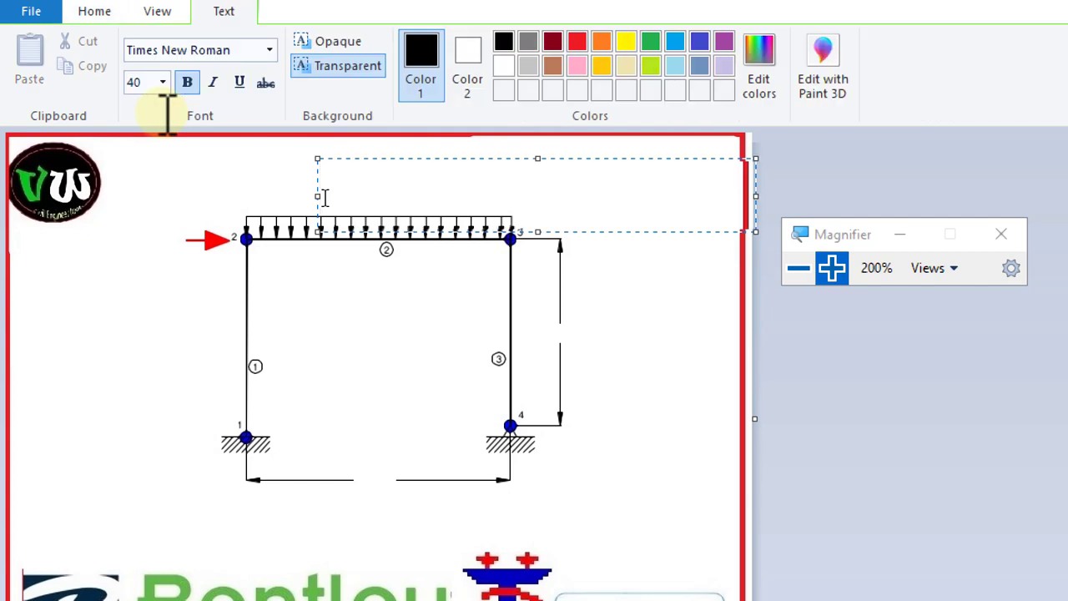
click(138, 81)
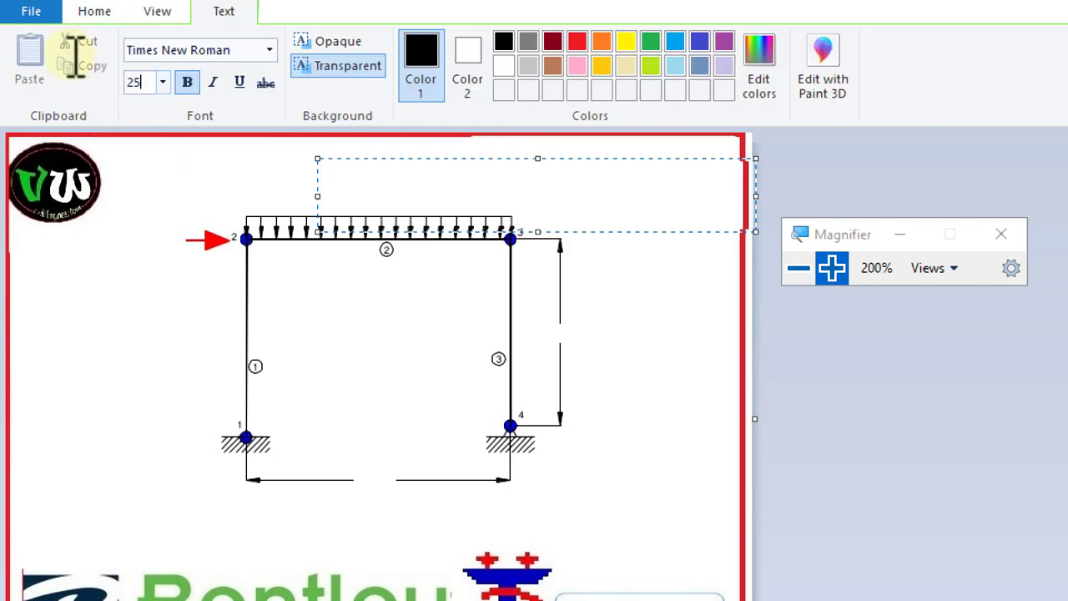
text(25)
key(Return)
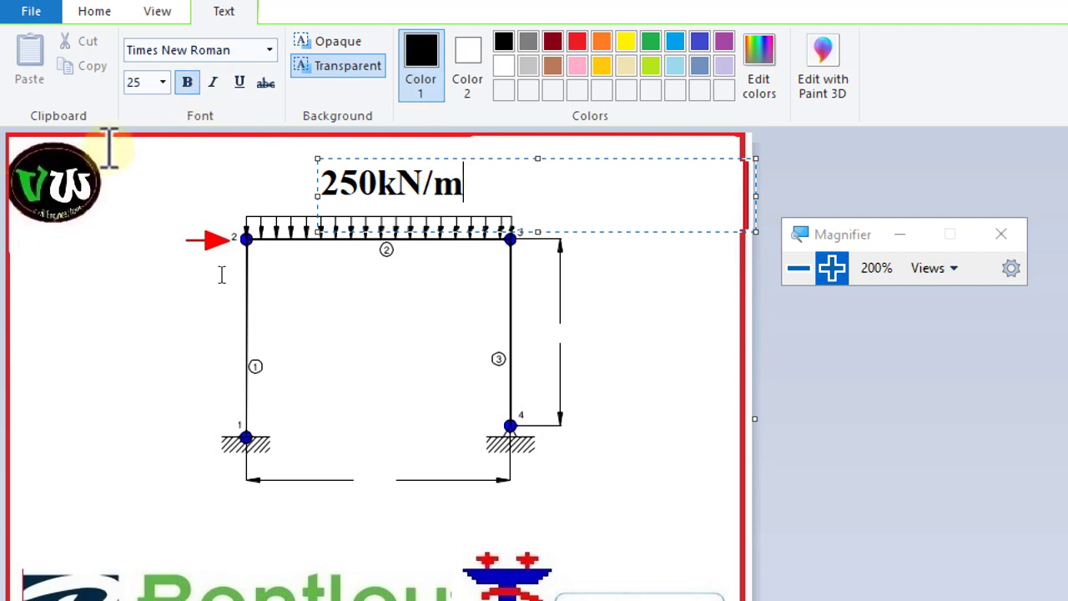
click(117, 239)
- Add the 20kN, 3 m and 6m labels, then return the Magnifier to 100%
click(117, 240)
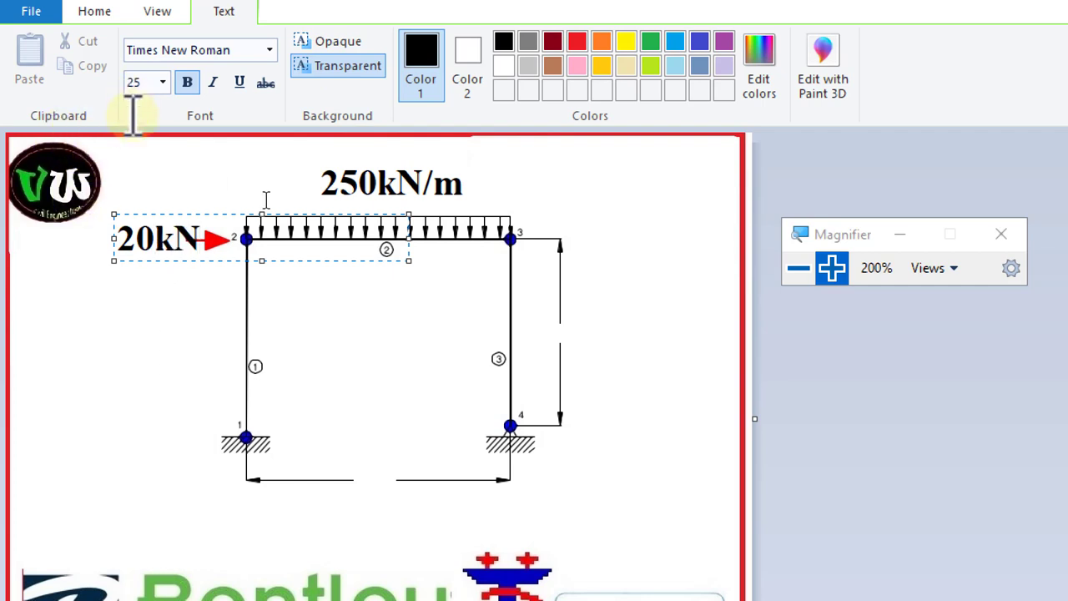
drag(239, 209, 214, 212)
click(402, 450)
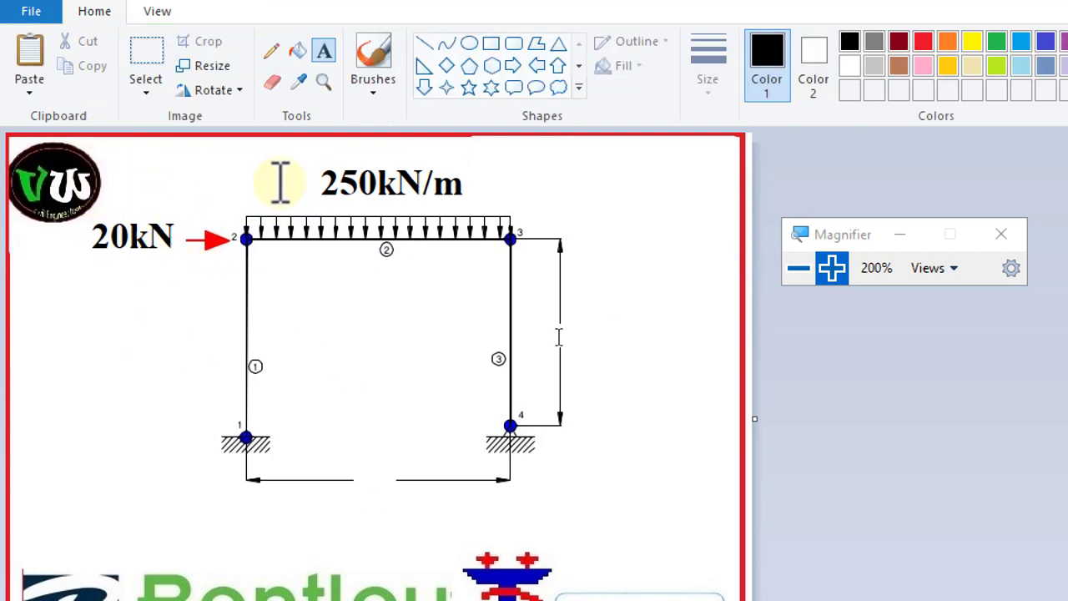
click(560, 335)
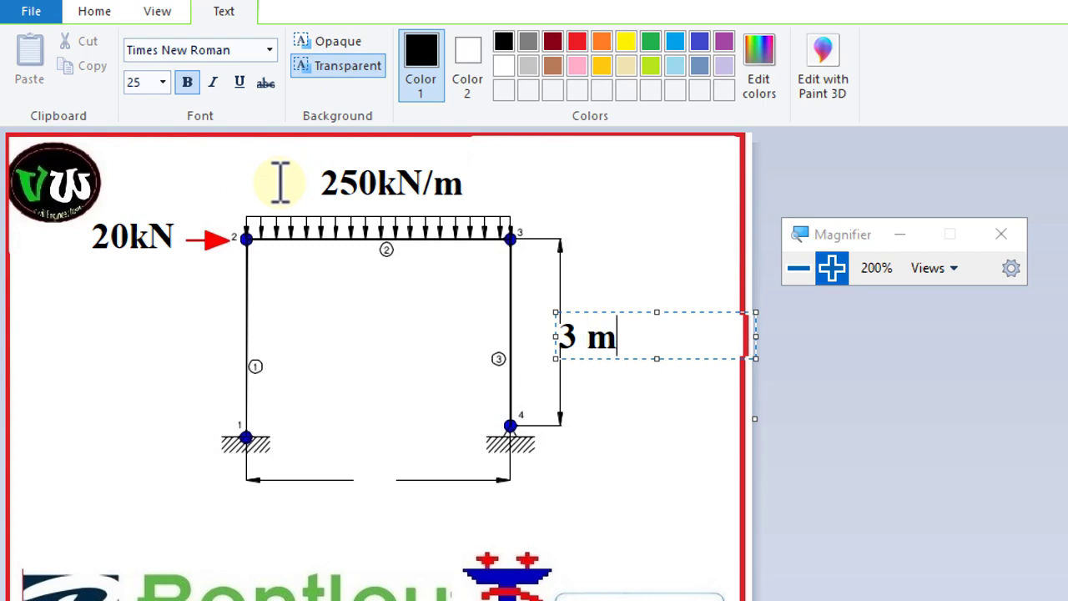
text(3 m)
click(360, 423)
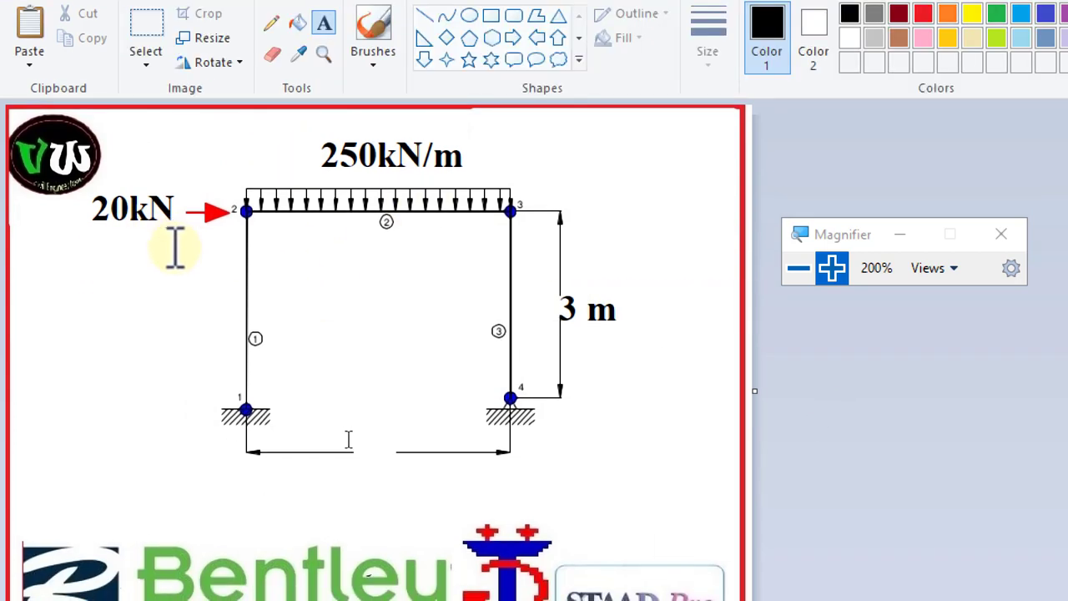
click(349, 440)
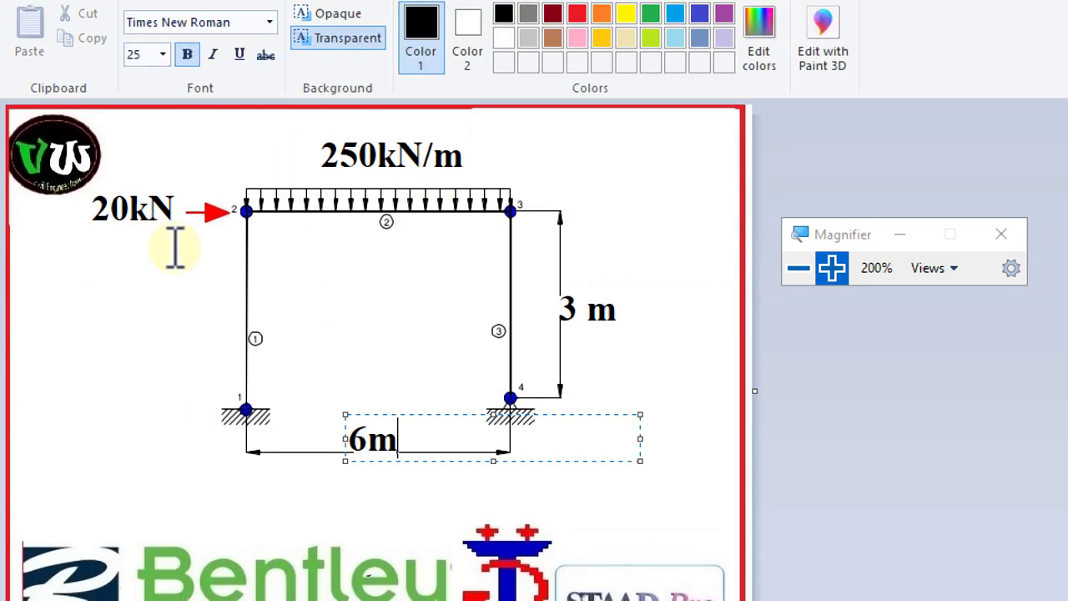
click(368, 154)
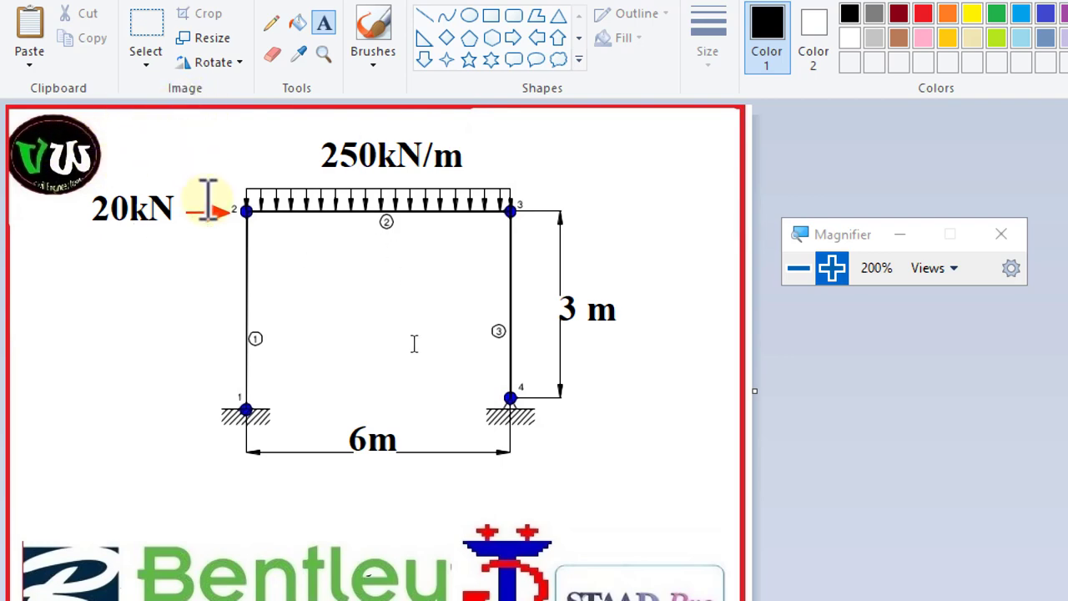
click(799, 268)
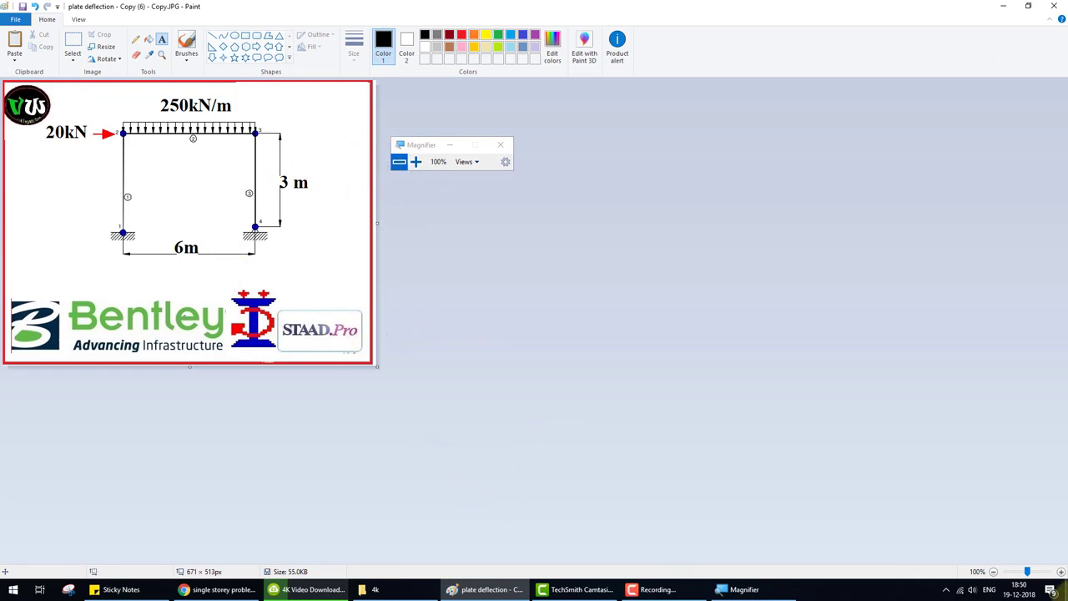
- Launch STAAD.Pro and create the new file 'Design of single storey frame' in metres and kilonewtons
click(1065, 589)
double_click(25, 367)
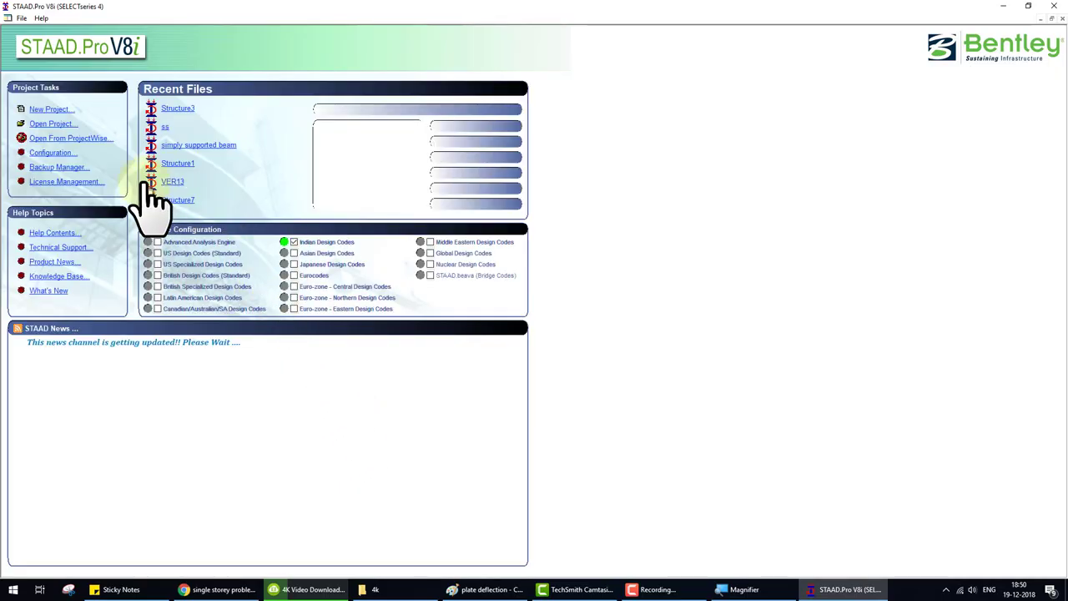
click(52, 109)
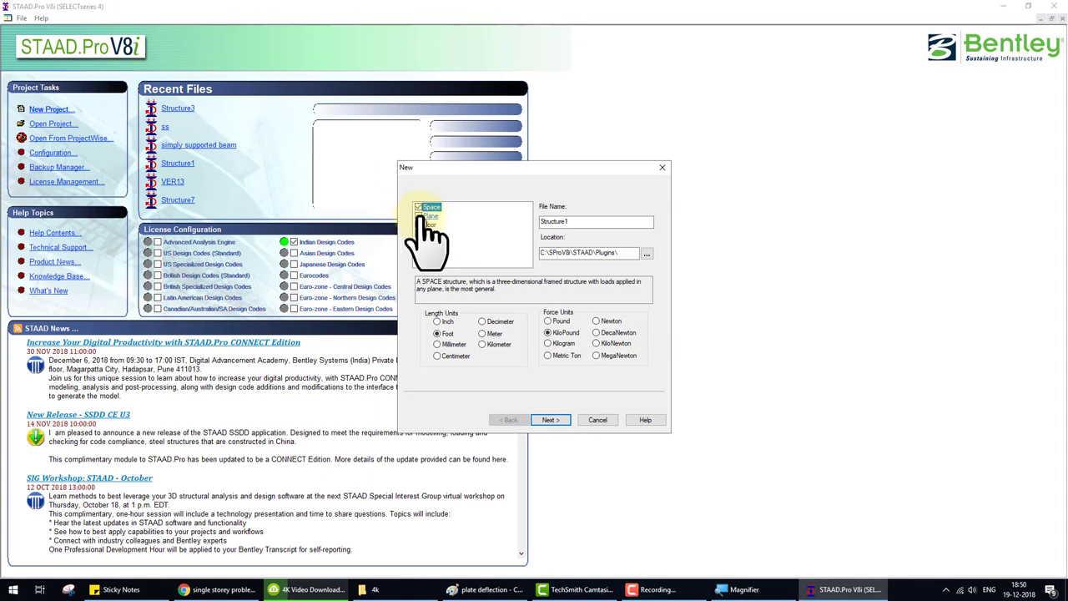
double_click(595, 223)
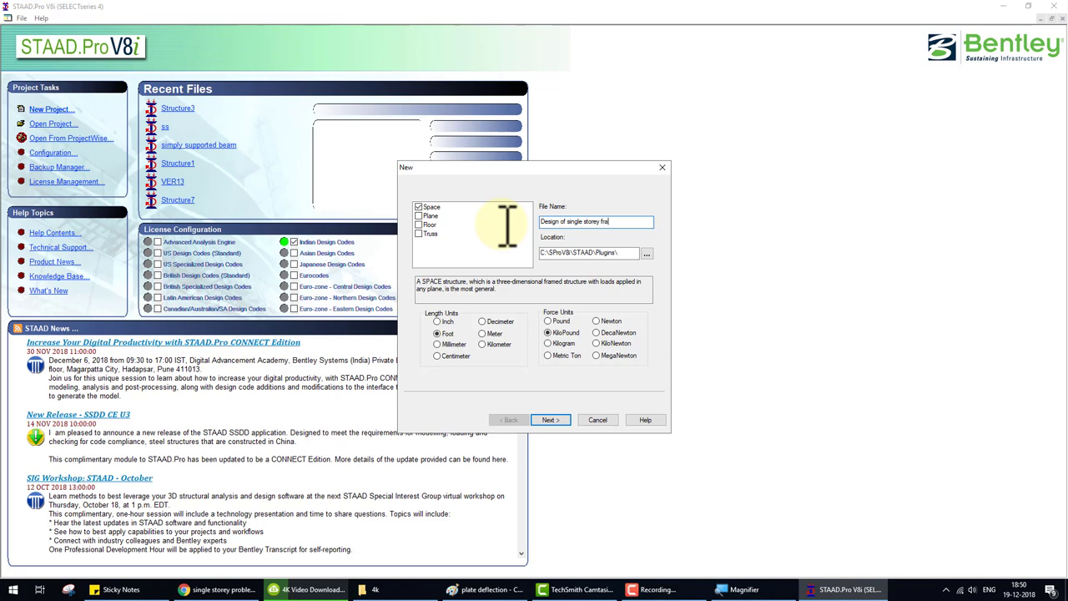
click(482, 333)
click(596, 343)
click(553, 420)
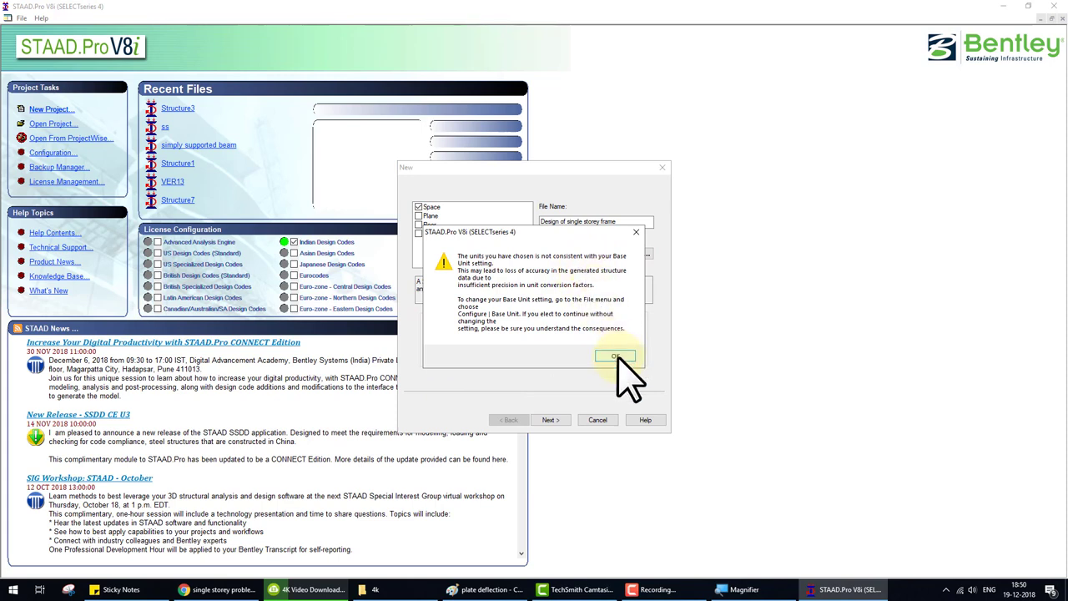
click(615, 357)
- Start with Add Beam and place node 1 at the origin (0, 0, 0)
click(432, 194)
click(551, 420)
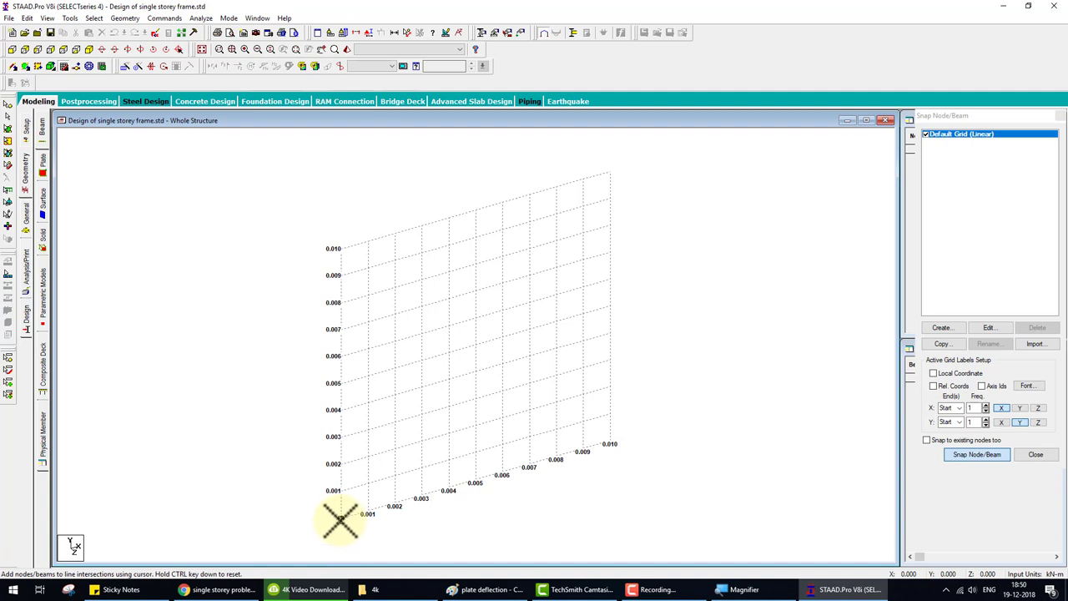
click(340, 519)
click(610, 307)
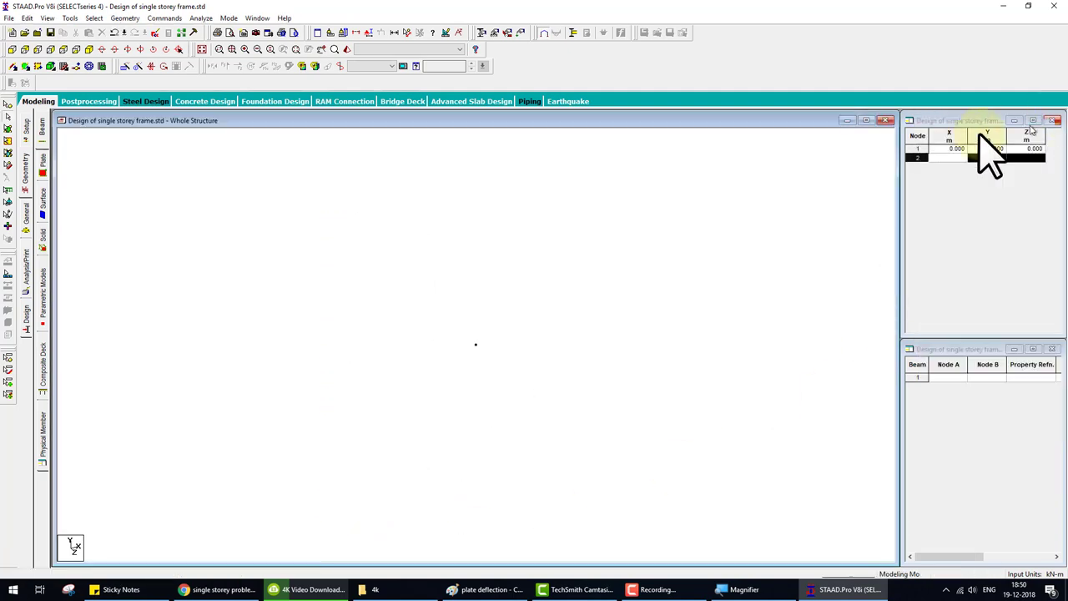
click(9, 106)
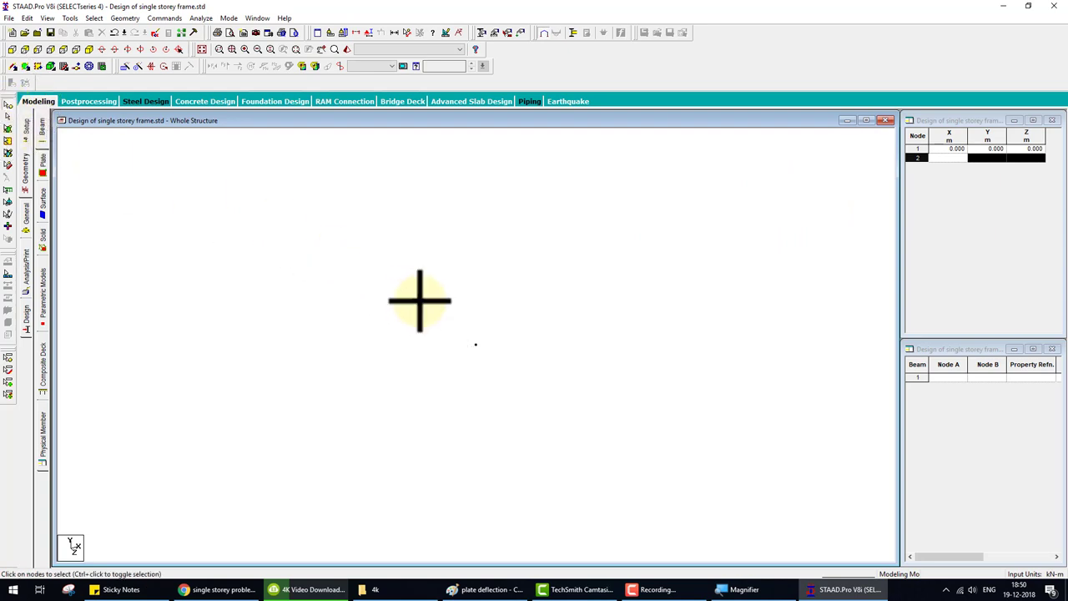
- Select node 1 for a Translational Repeat
click(476, 344)
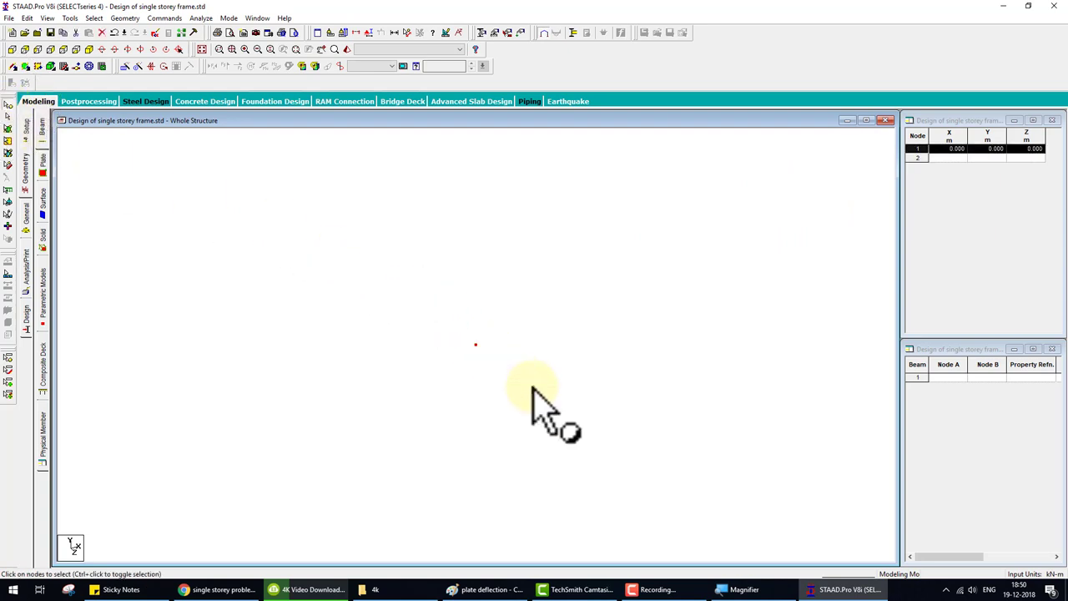
click(125, 67)
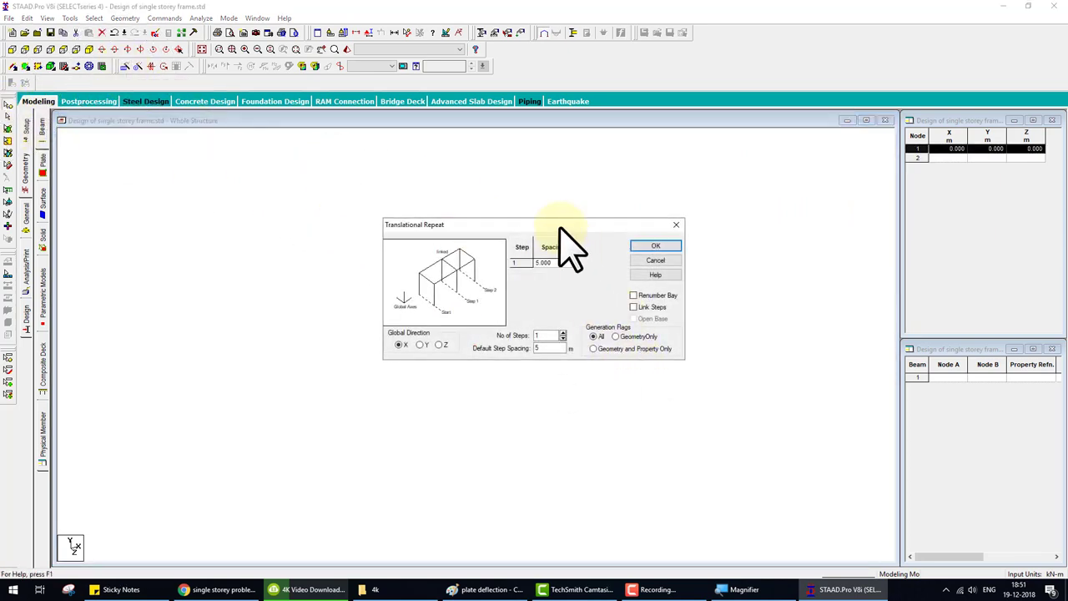
drag(553, 226, 659, 201)
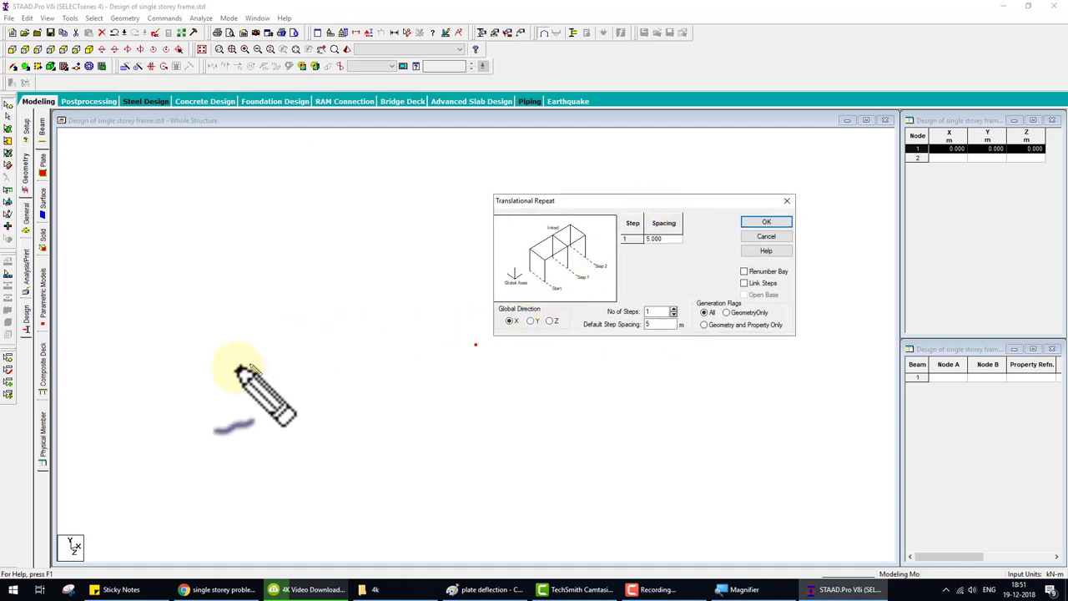
- Sketch the portal frame with 6m span, 3m height and red direction arrows as screen annotation
mouse_move(191, 444)
mouse_down()
mouse_move(197, 339)
mouse_move(276, 276)
mouse_move(346, 381)
mouse_move(344, 449)
mouse_up()
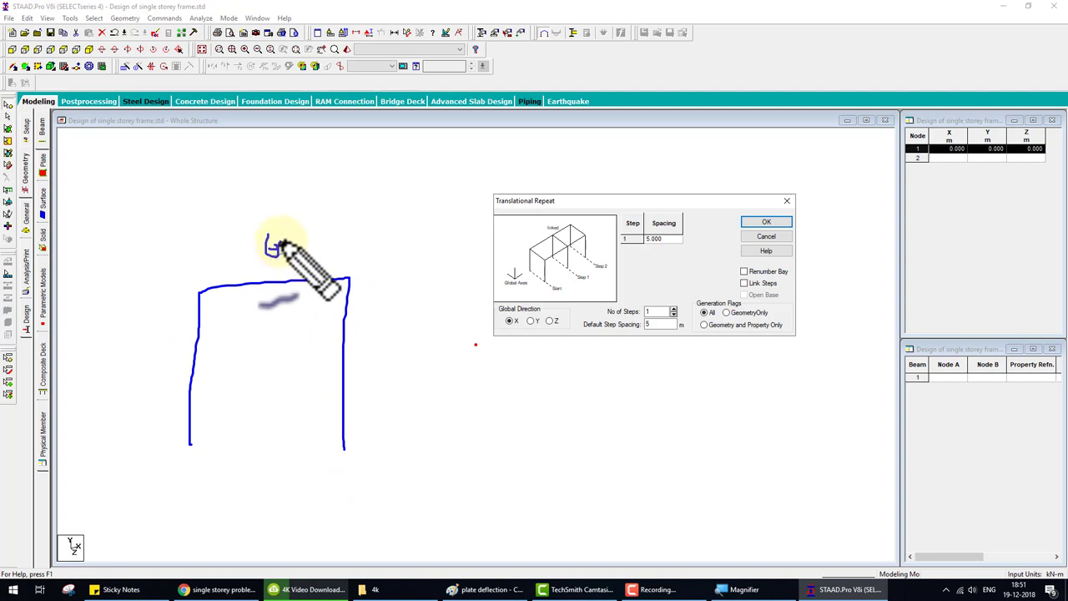
drag(276, 241, 275, 252)
drag(283, 255, 303, 269)
mouse_move(155, 349)
mouse_down()
mouse_move(159, 382)
mouse_move(185, 359)
mouse_up()
key(r)
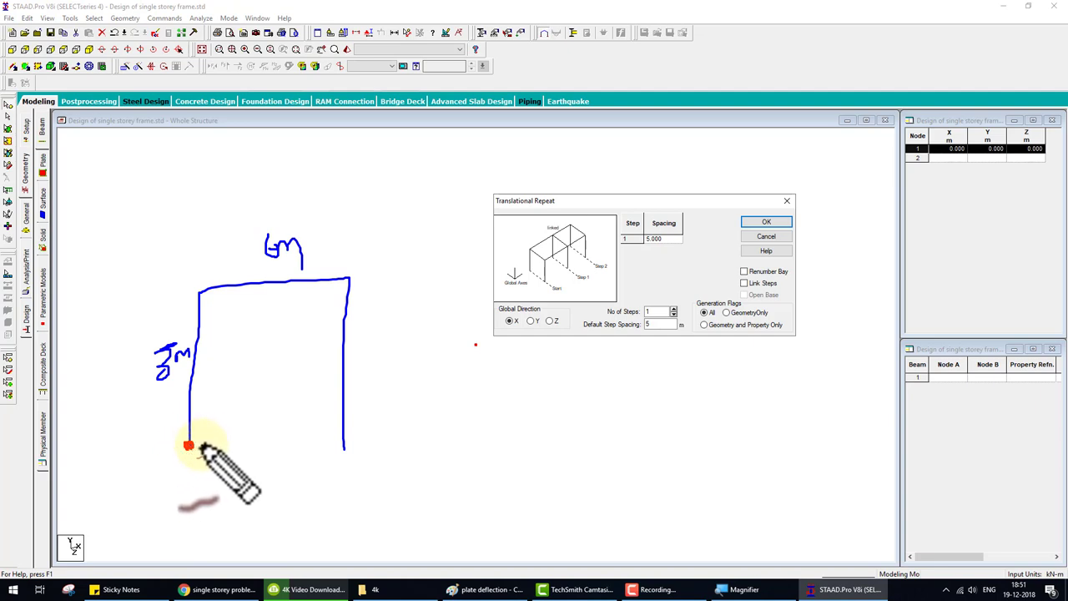
mouse_move(200, 444)
mouse_down()
mouse_move(206, 386)
mouse_move(224, 409)
mouse_up()
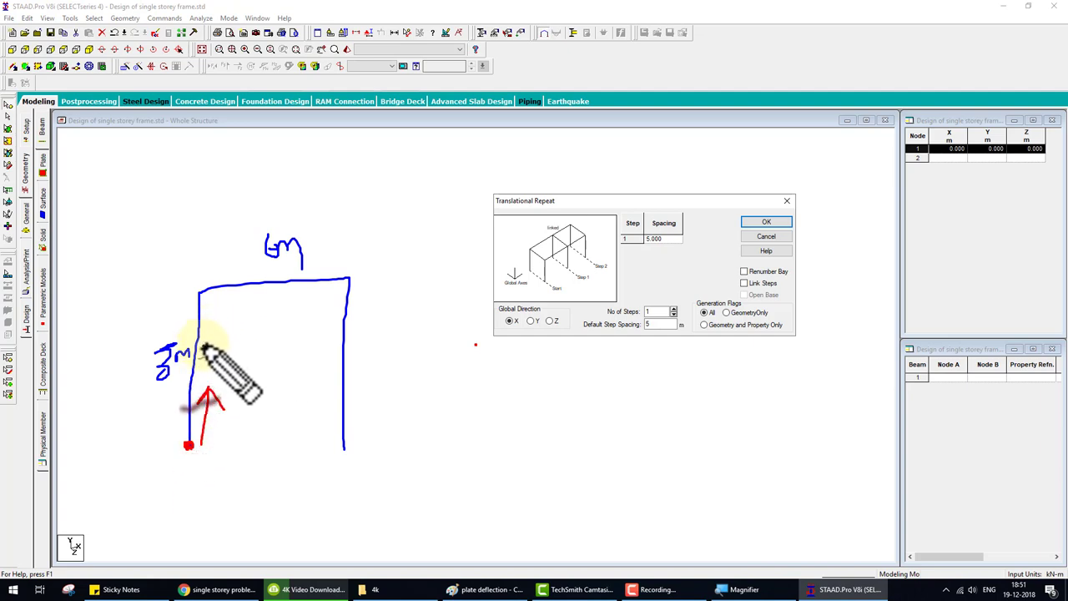
mouse_move(209, 348)
mouse_down()
mouse_move(257, 348)
mouse_move(250, 359)
mouse_up()
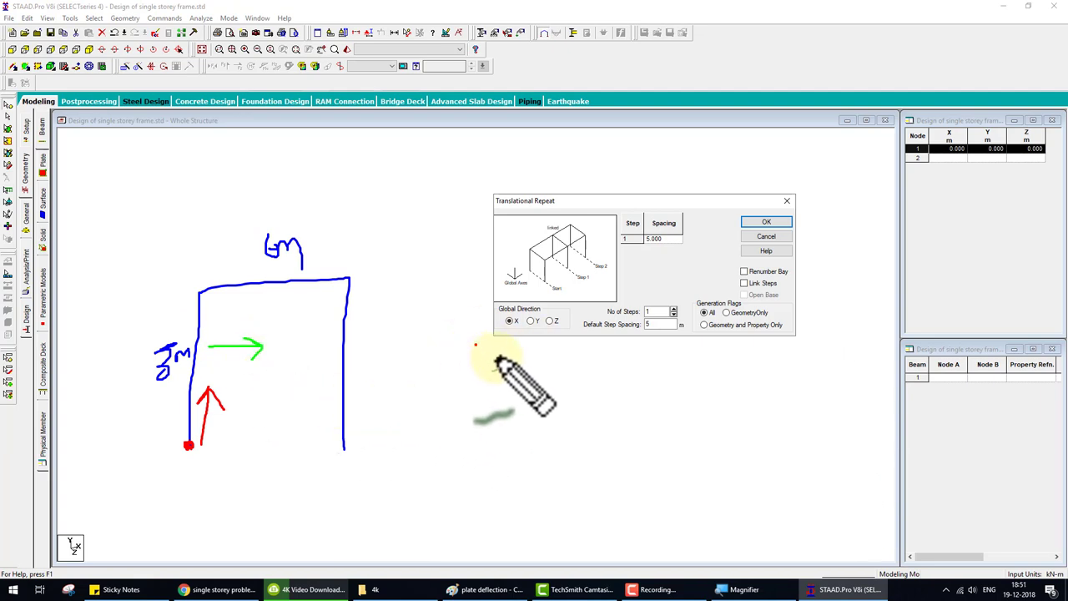
key(Escape)
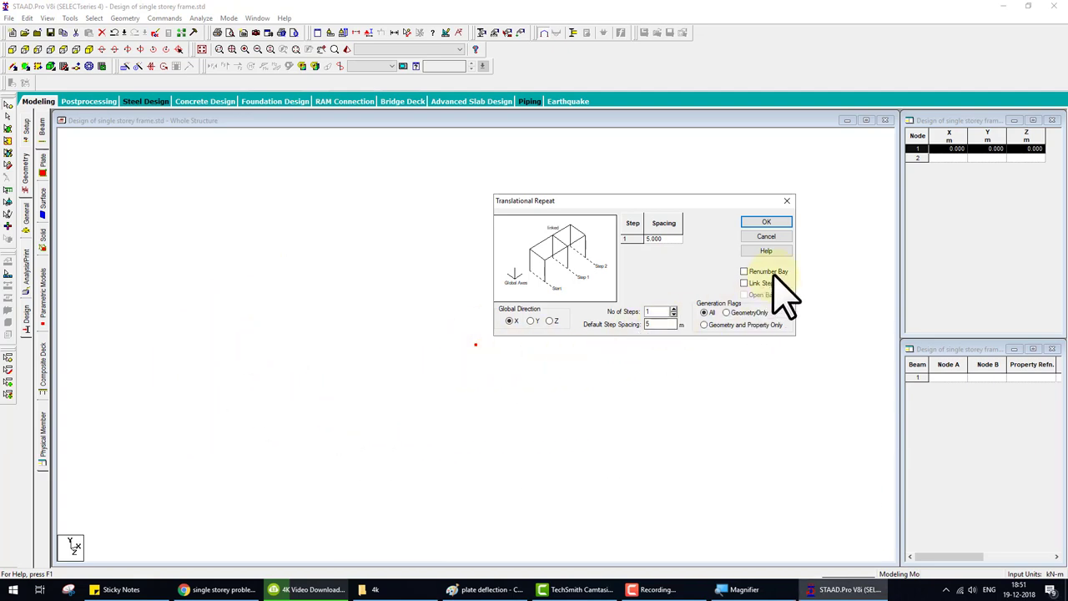
- Repeat node 1 by 3 m along Y with linked steps, creating node 2 and beam 1
click(770, 283)
click(530, 320)
double_click(656, 323)
text(3)
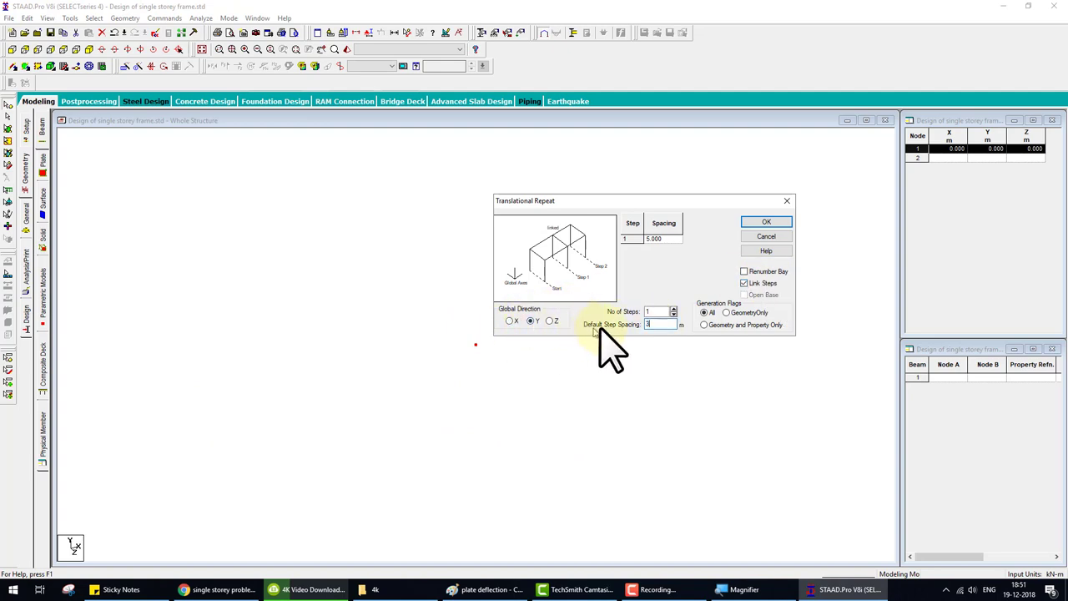
click(763, 222)
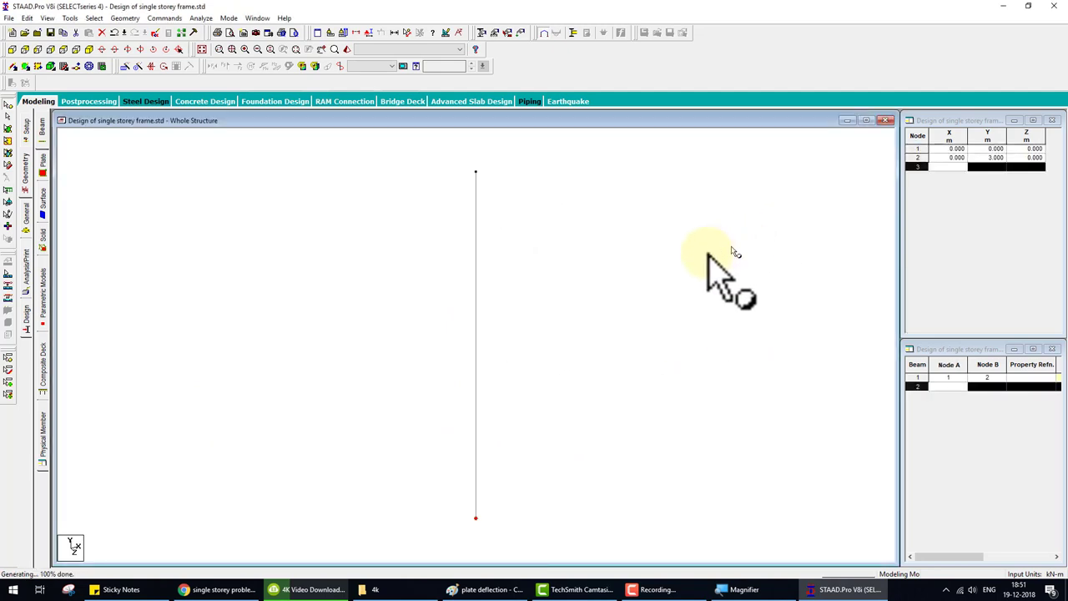
- Repeat beam 1 by 6 m along X with linked steps, adding nodes 3–4 and beams 2–3
click(471, 307)
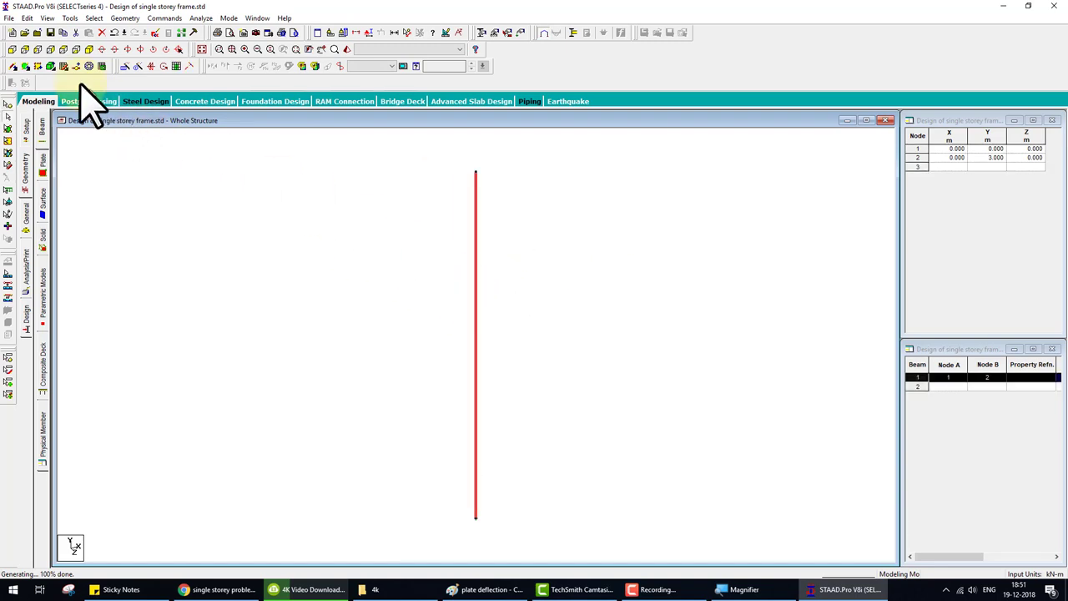
click(125, 66)
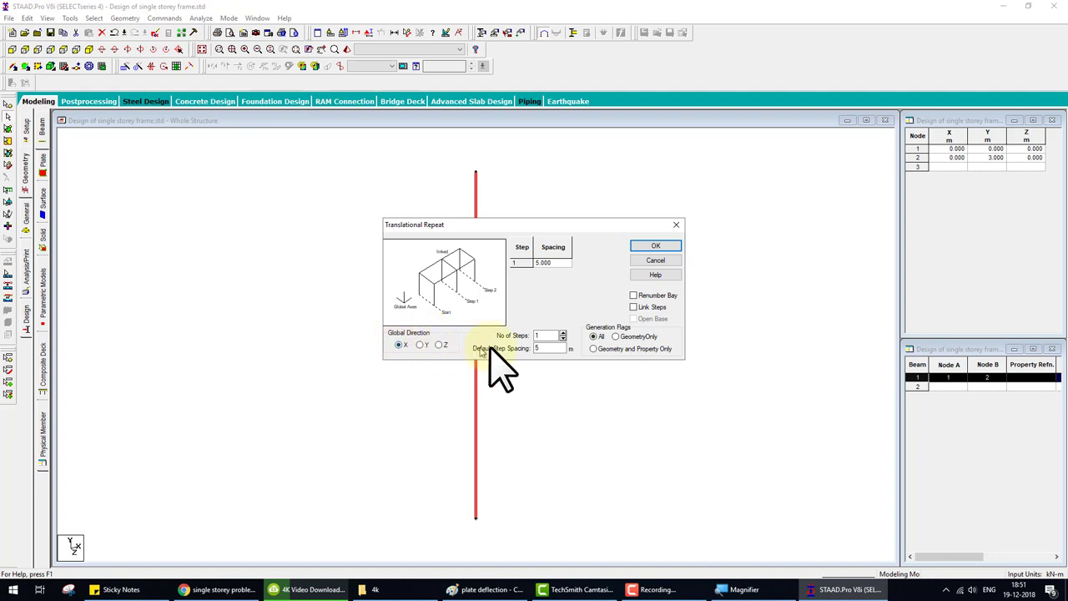
double_click(551, 348)
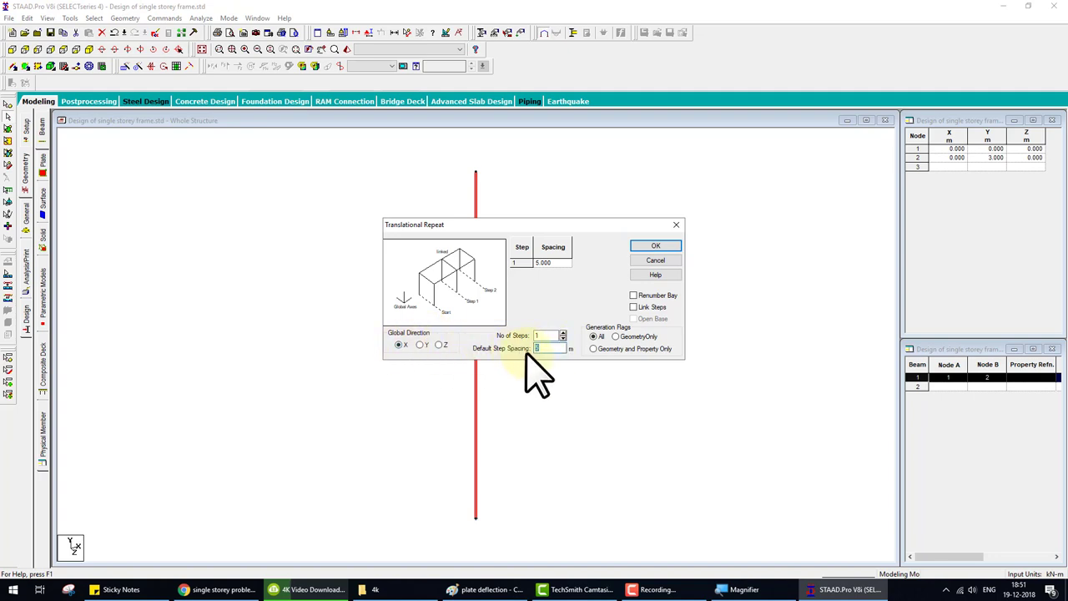
text(6)
click(493, 589)
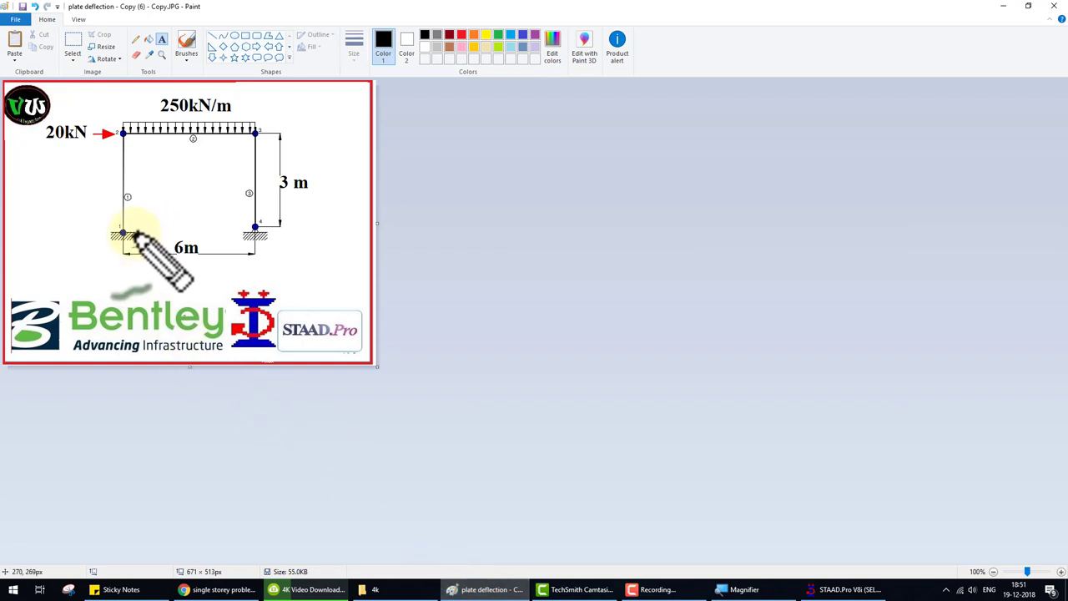
drag(124, 234, 232, 234)
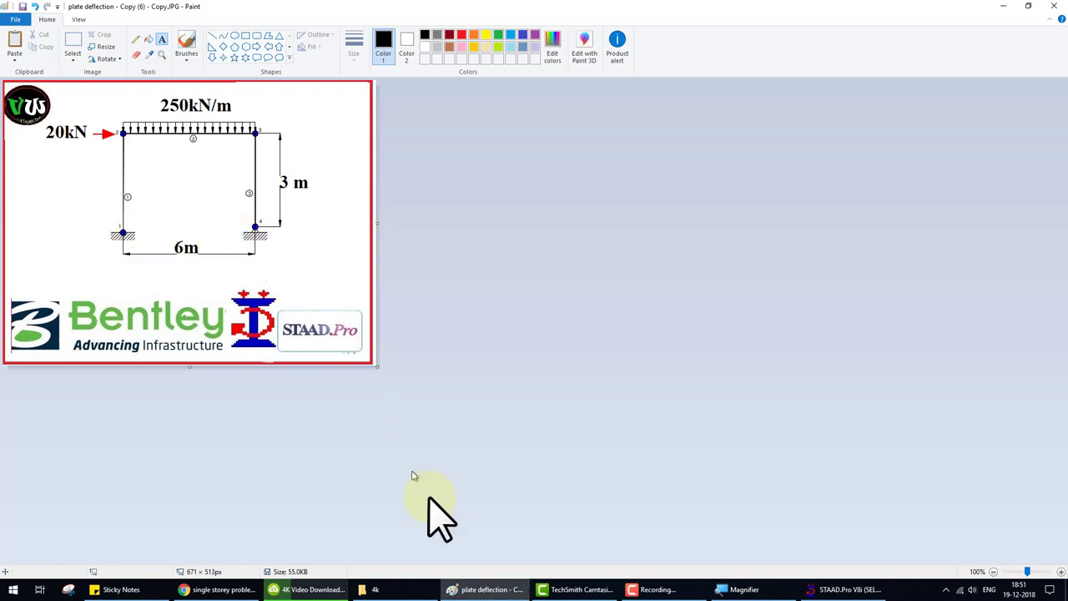
click(848, 590)
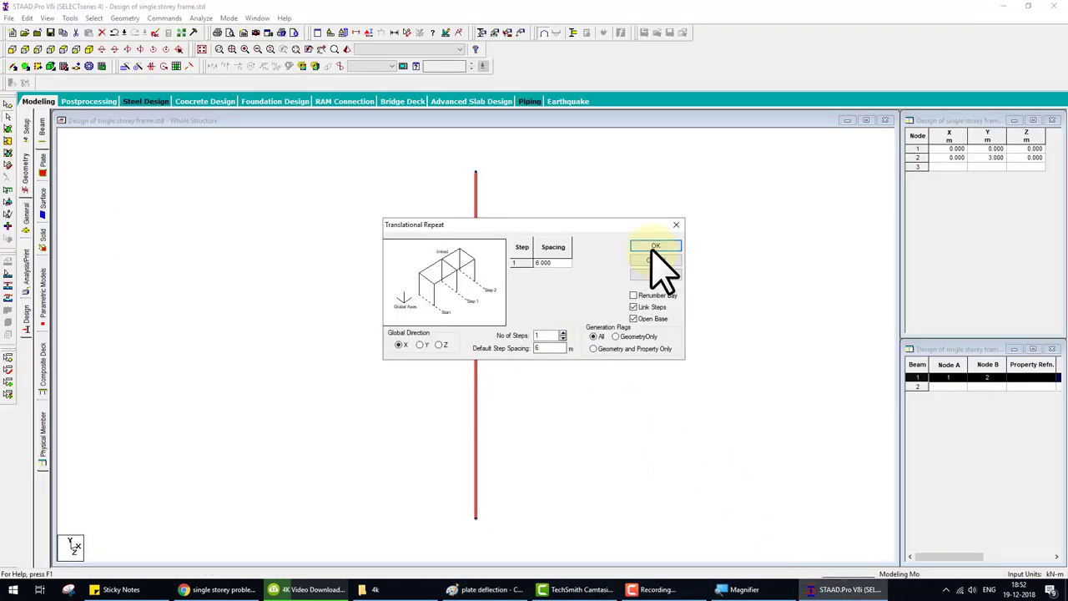
click(657, 246)
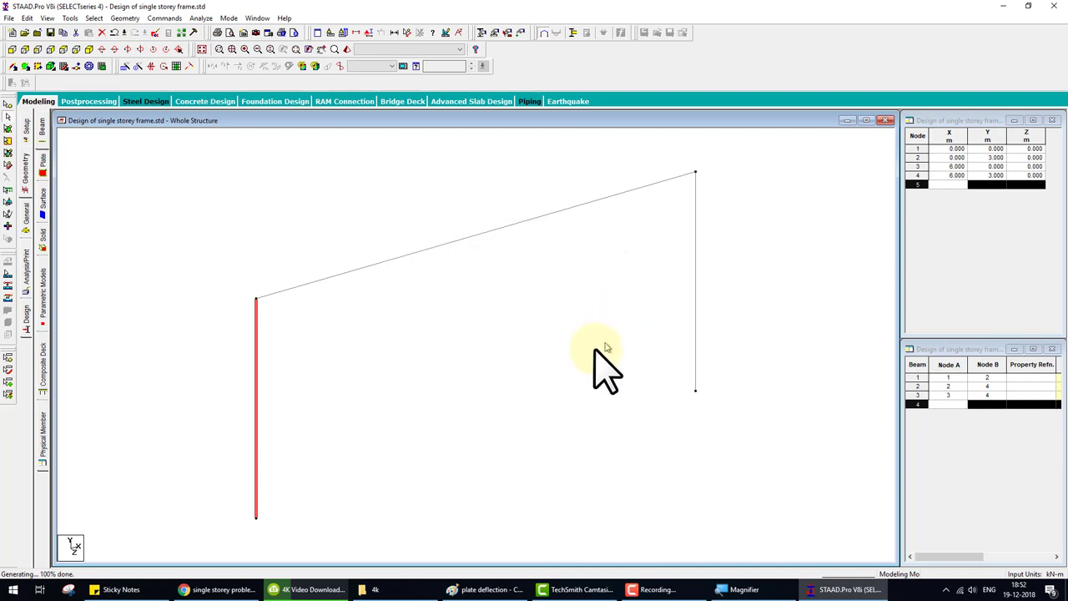
- Show the frame in front view and compare it with the Paint reference diagram
click(11, 49)
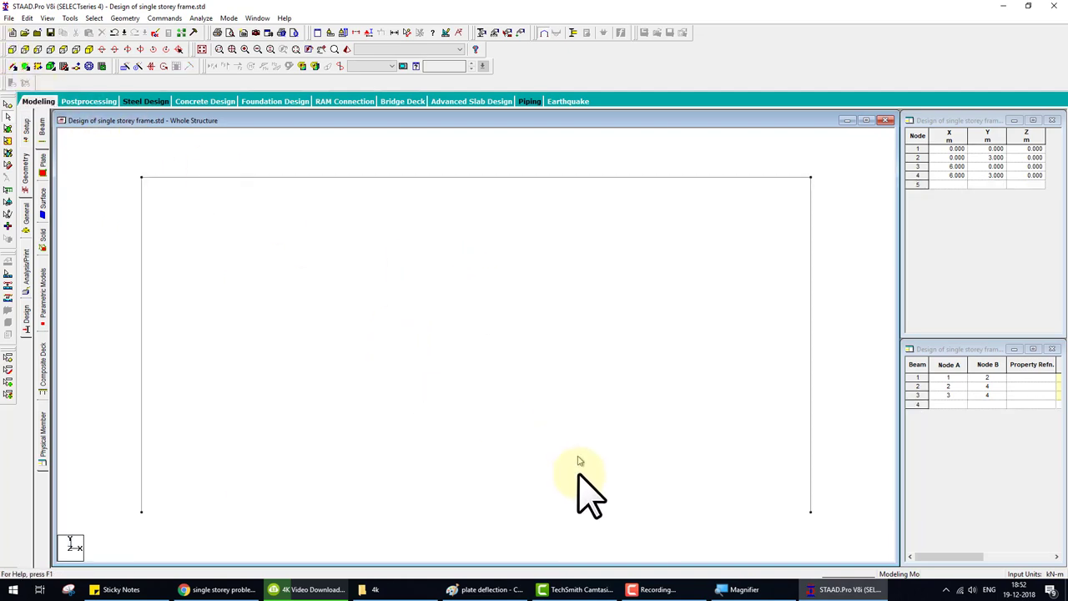
click(498, 592)
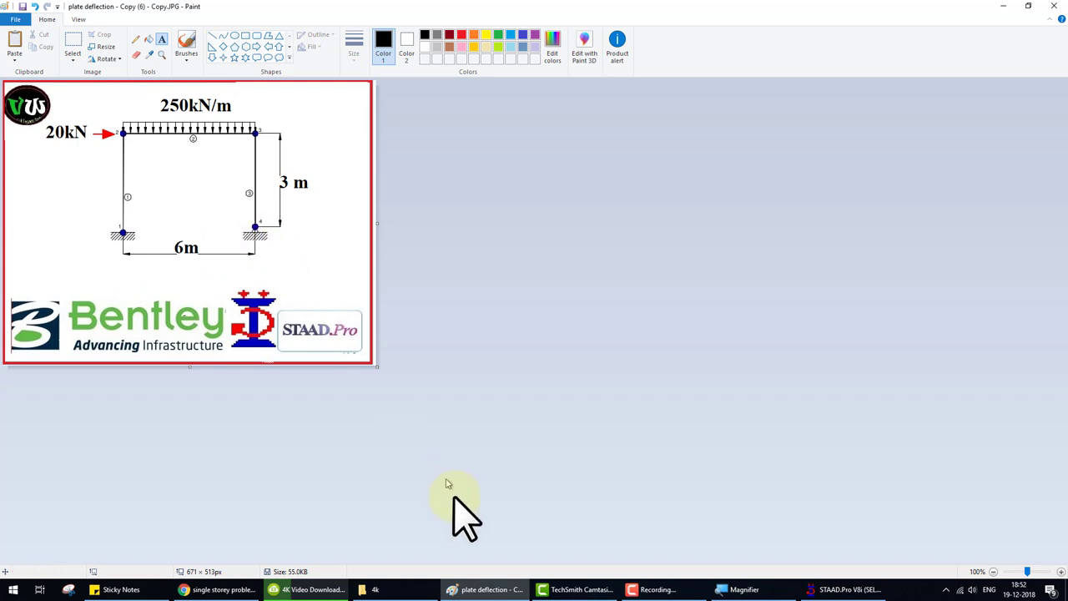
click(489, 590)
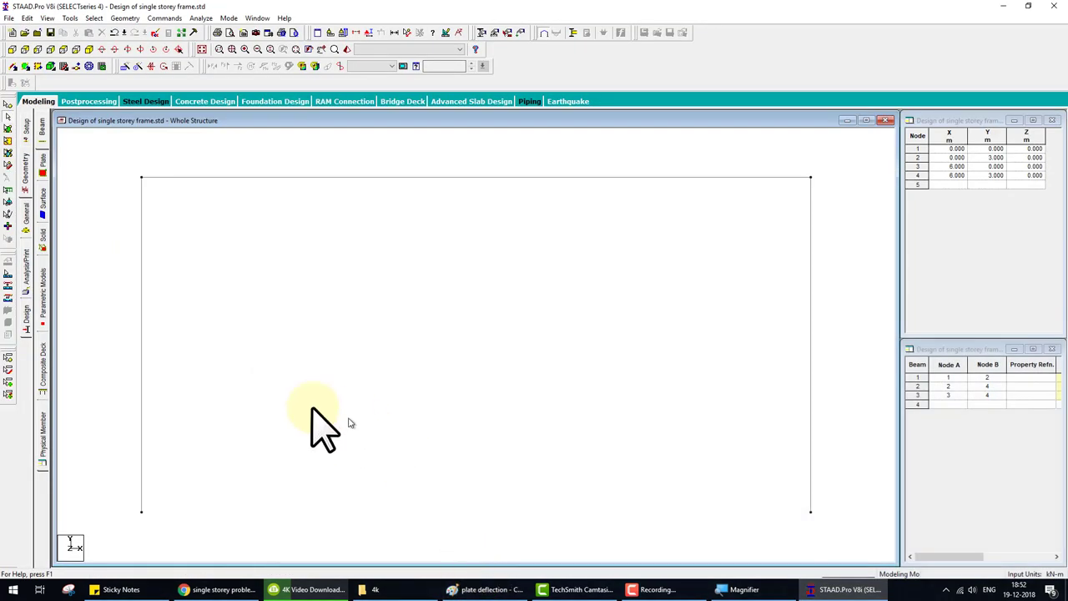
- Create a Fixed support and a Pinned support on the Support page
click(26, 213)
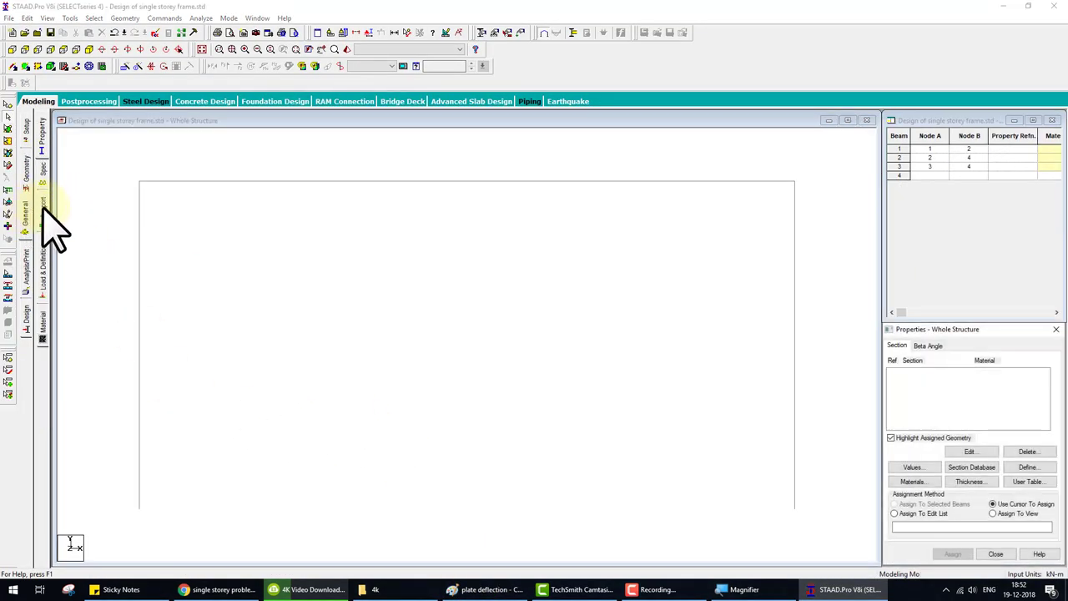
click(42, 211)
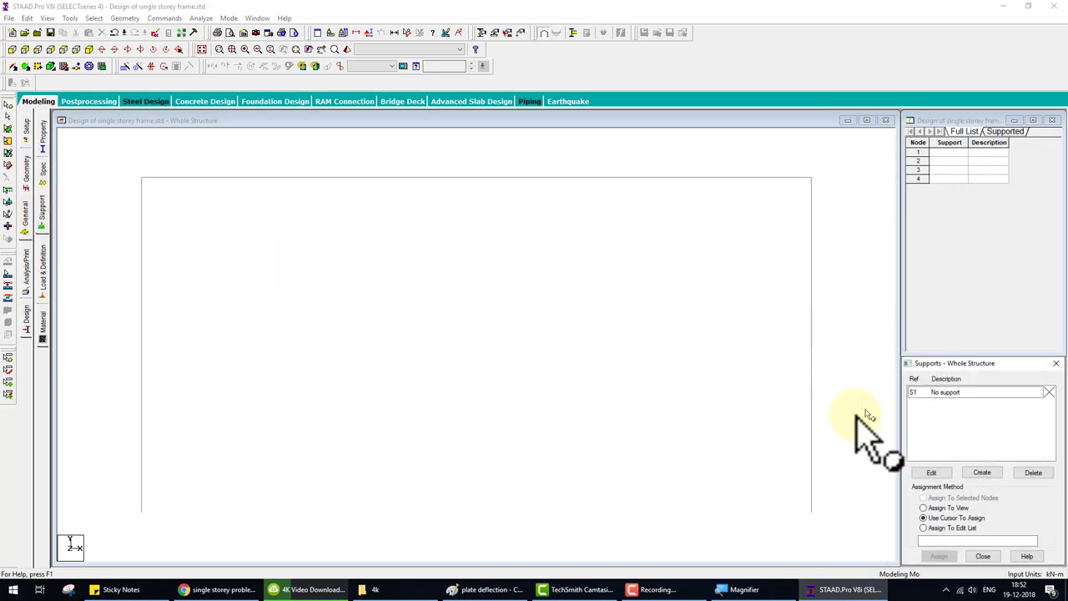
click(982, 472)
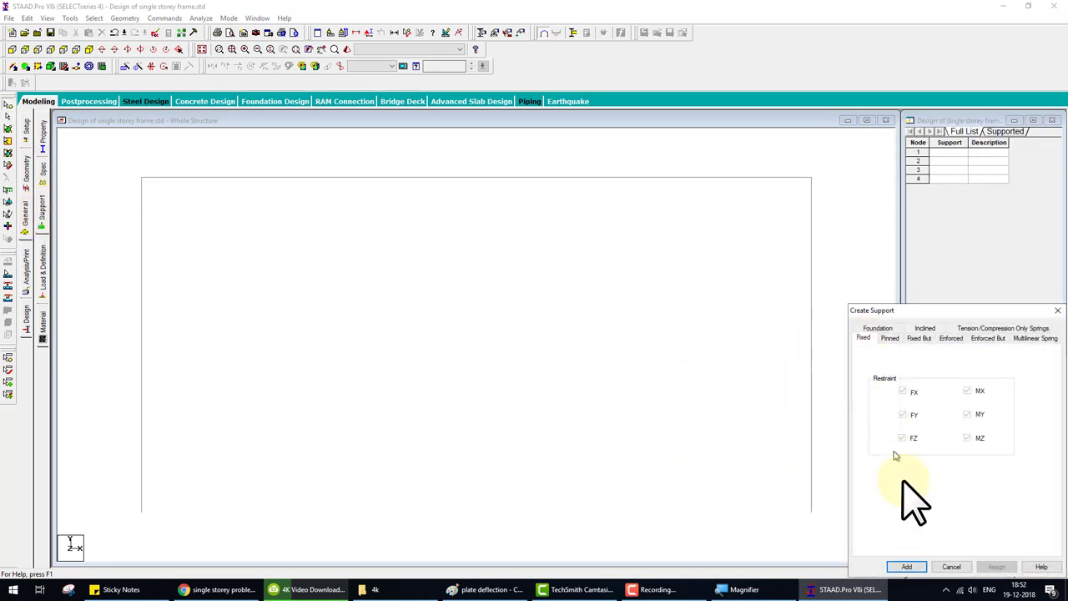
click(908, 567)
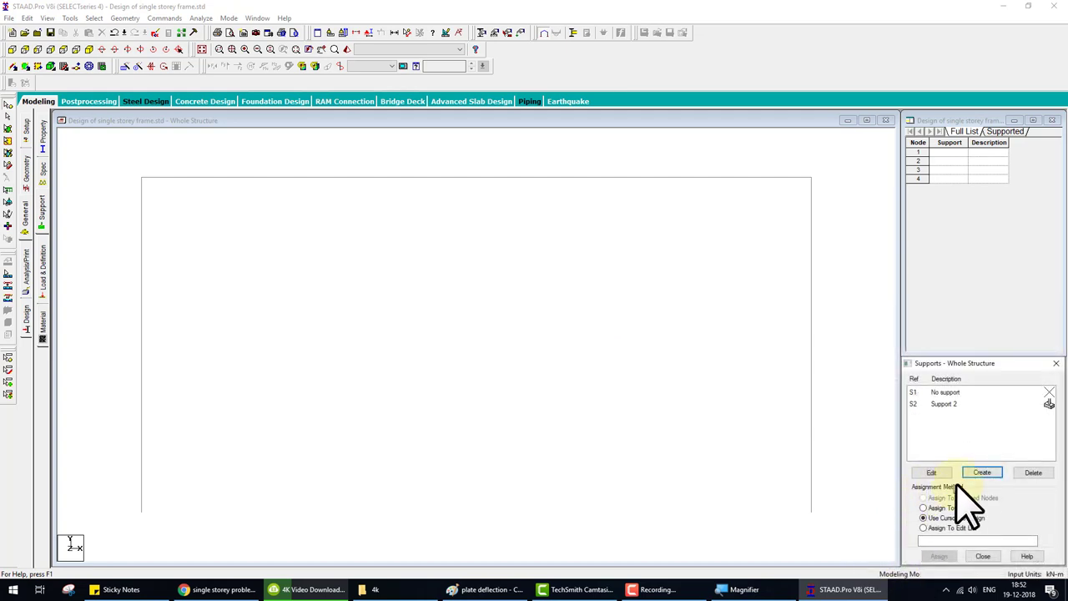
click(968, 472)
click(890, 338)
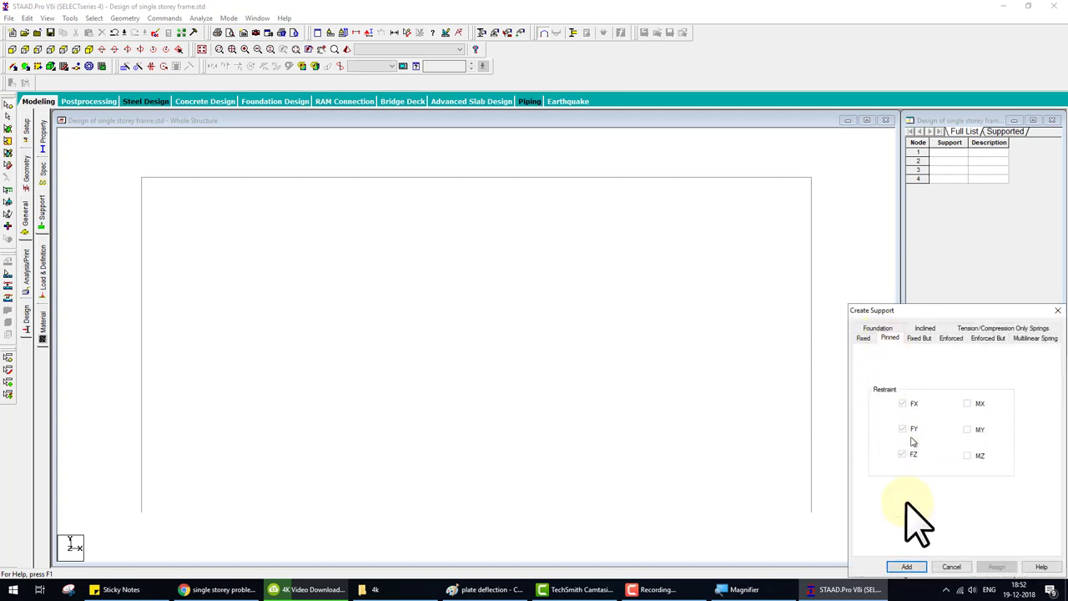
click(908, 567)
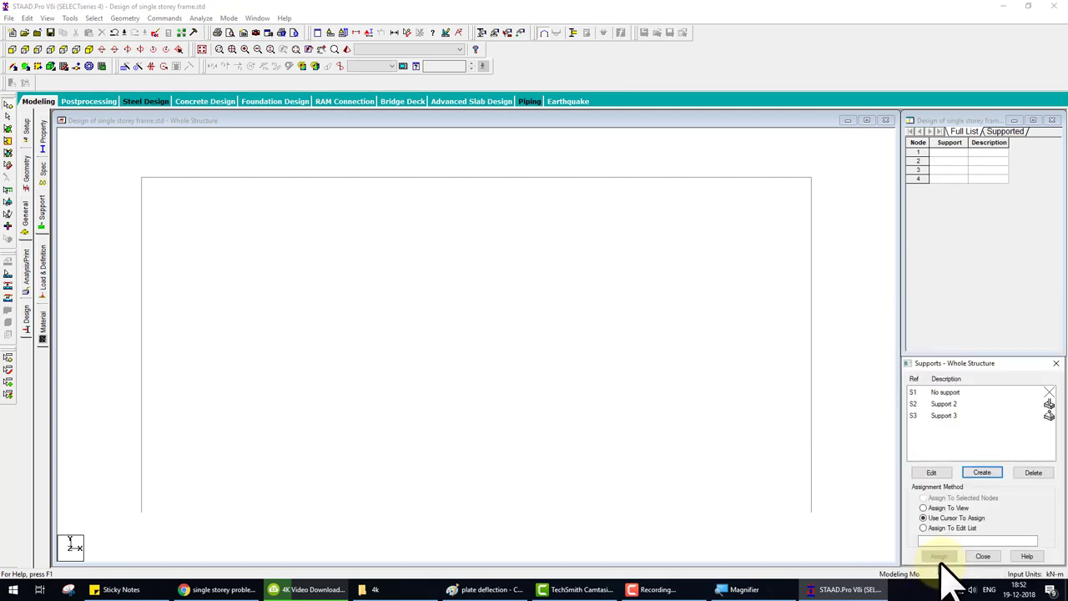
- Assign the fixed support to node 1 and the pinned support to node 3
click(945, 405)
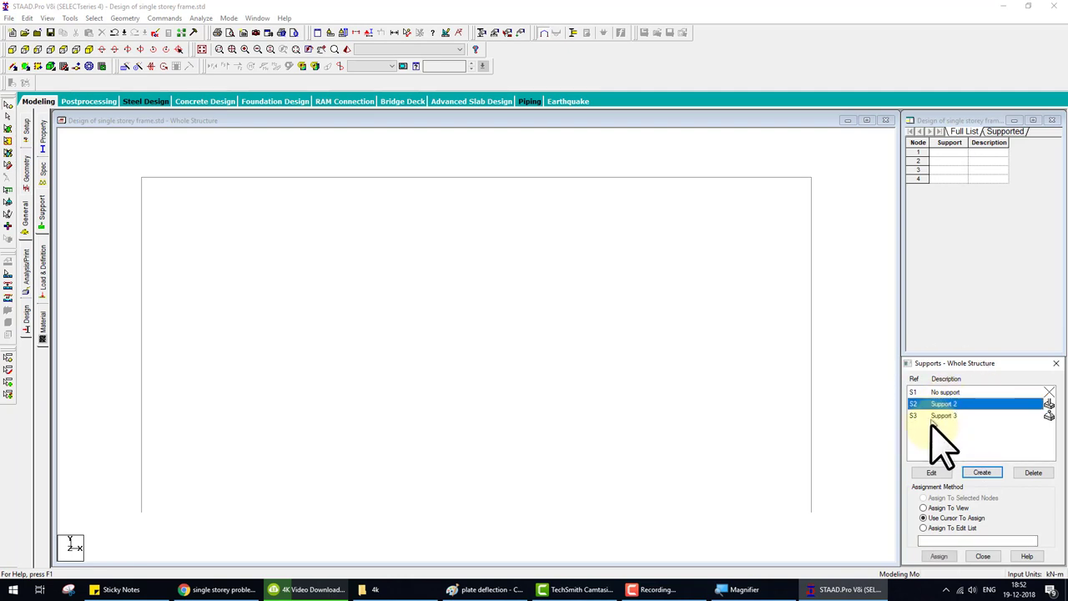
click(141, 511)
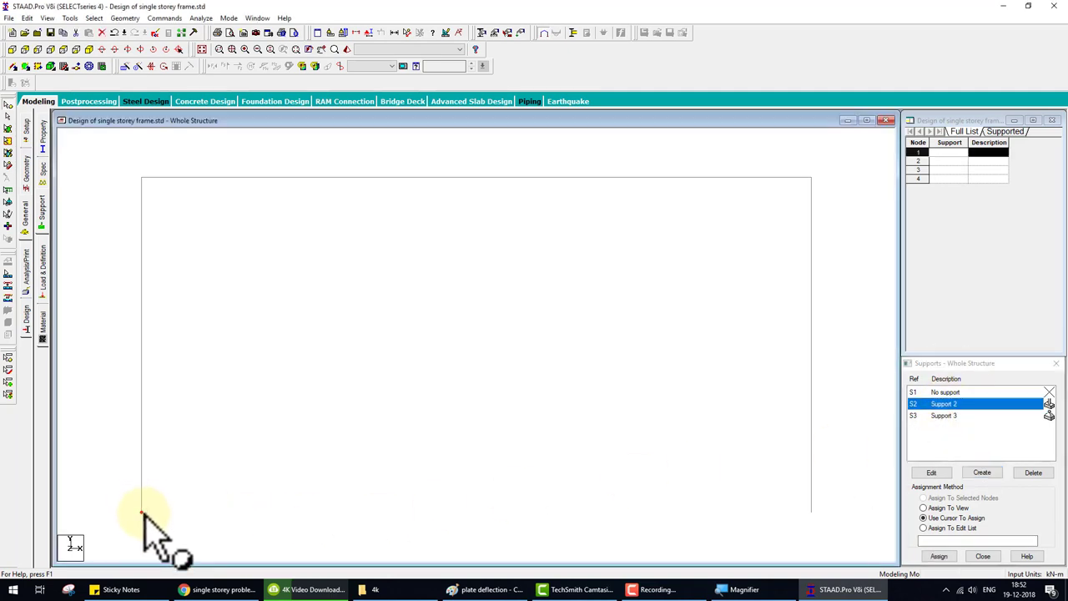
click(939, 556)
click(975, 491)
click(950, 415)
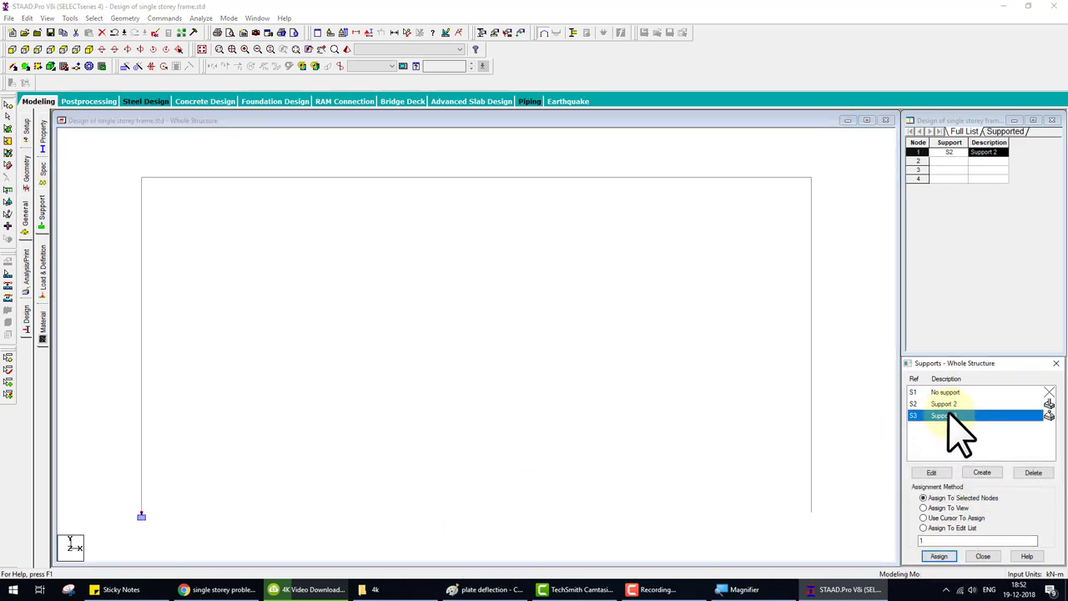
click(811, 510)
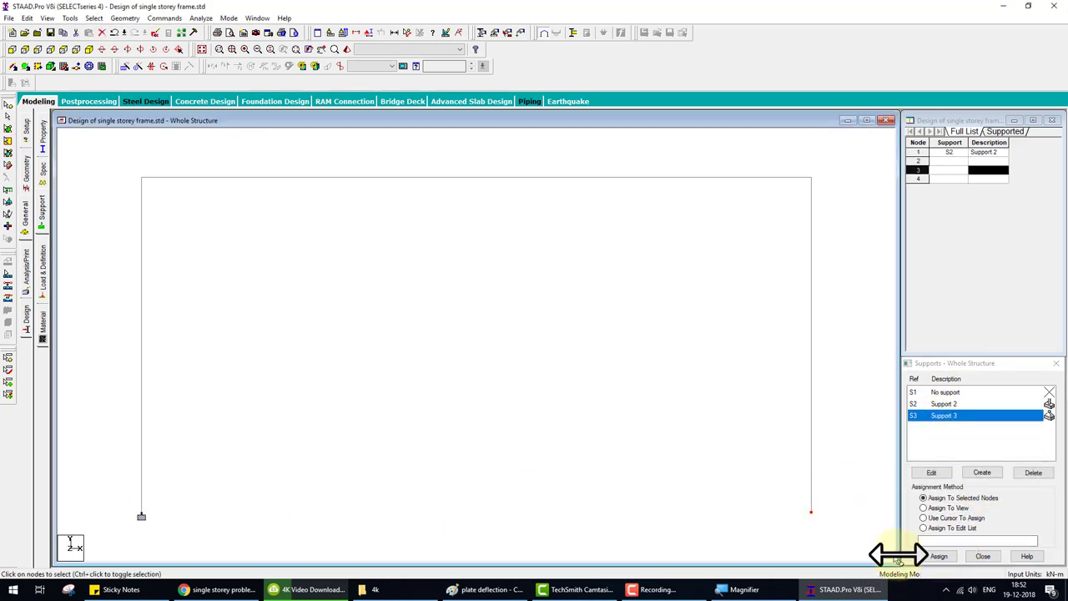
click(939, 556)
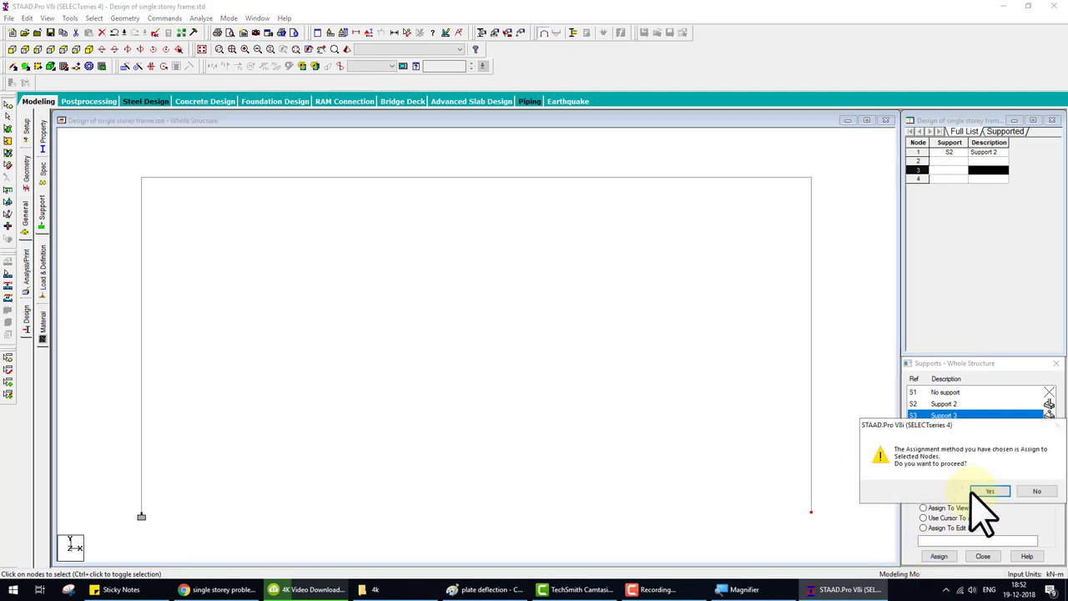
click(975, 490)
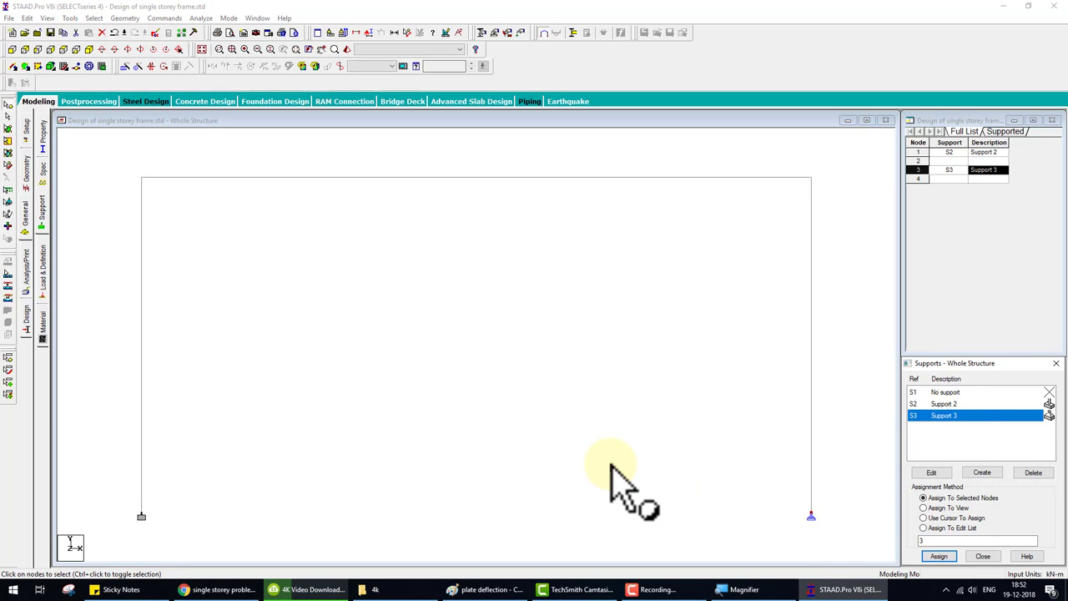
click(466, 381)
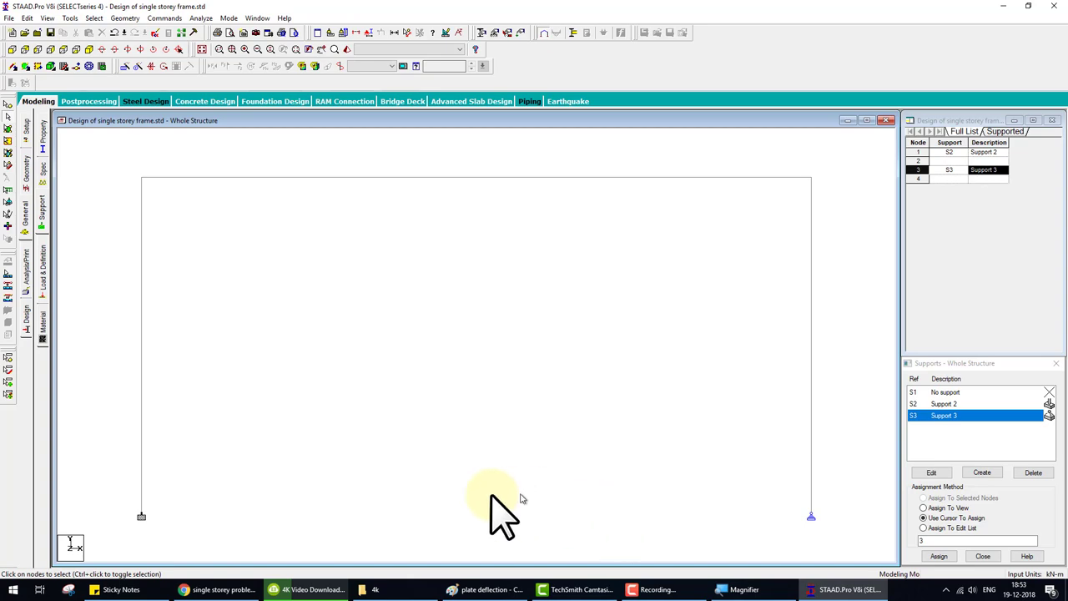
click(472, 587)
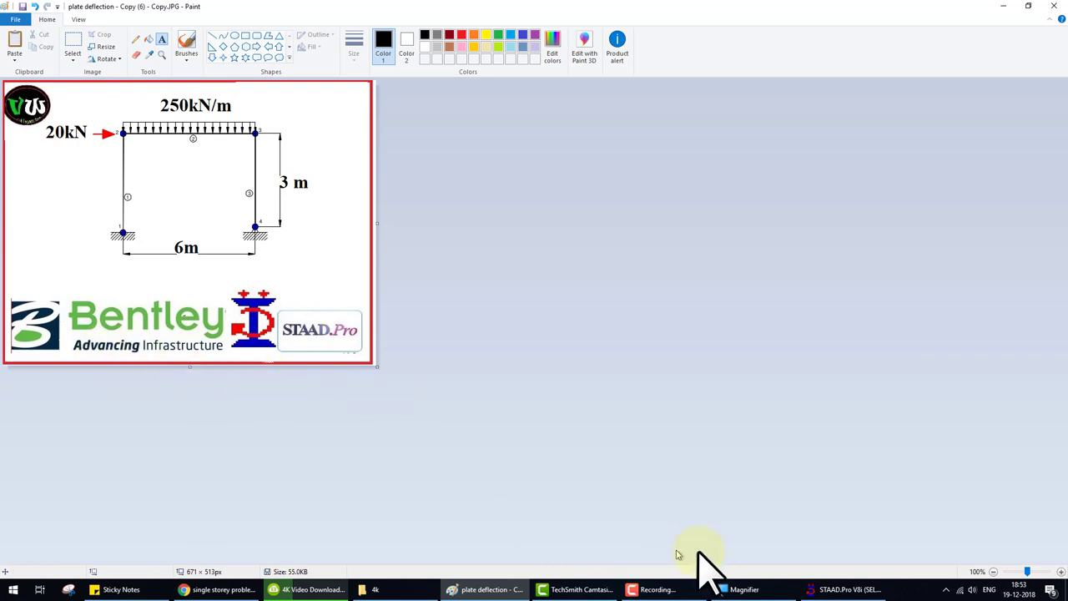
click(847, 589)
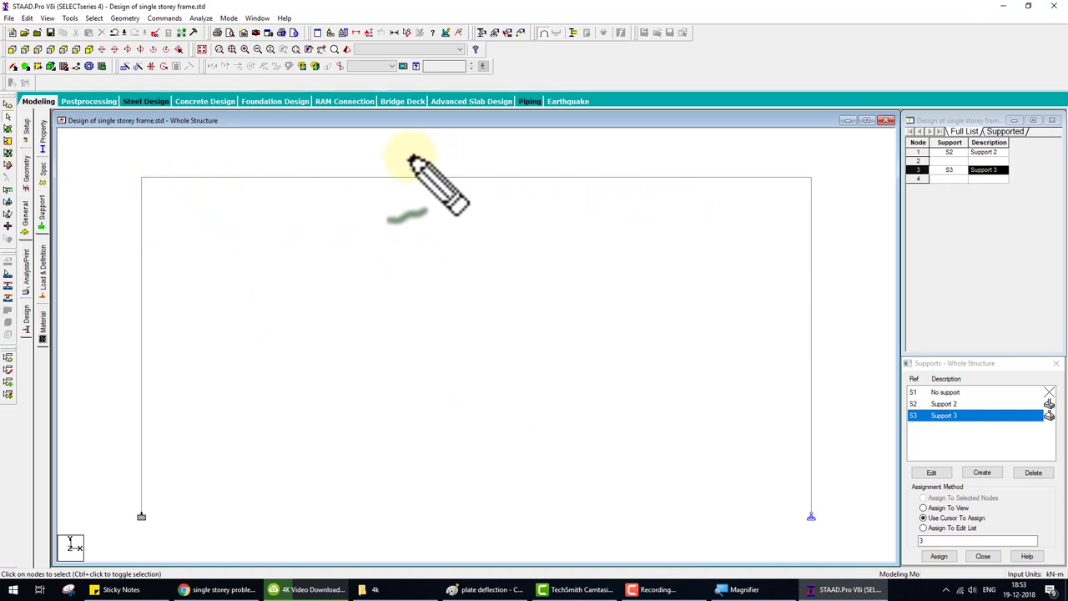
- Display member lengths on the frame: 6 m top beam and 3 m columns
click(394, 33)
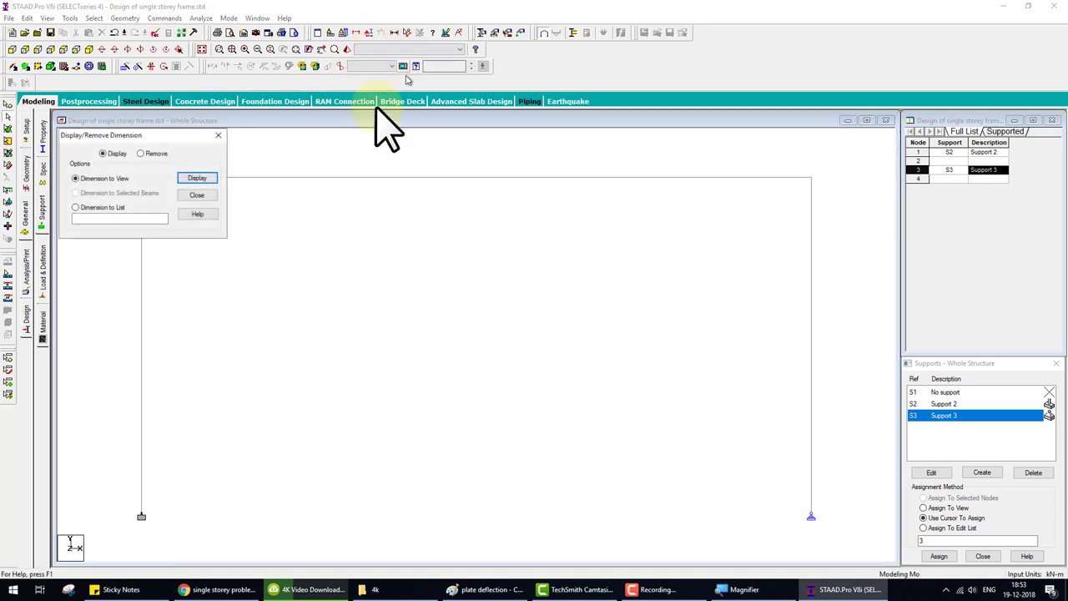
click(198, 179)
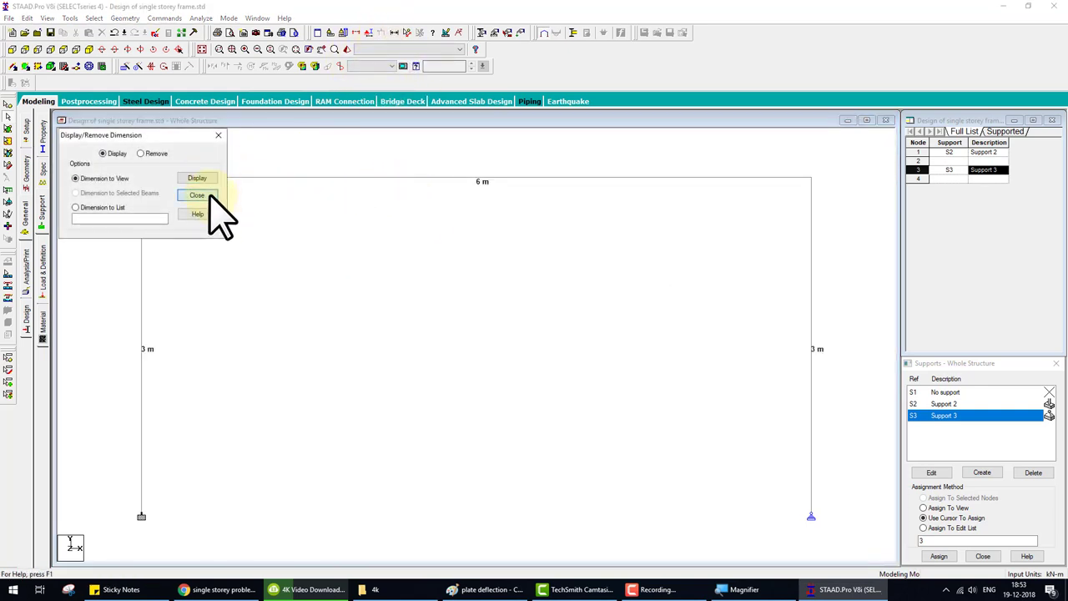
click(199, 195)
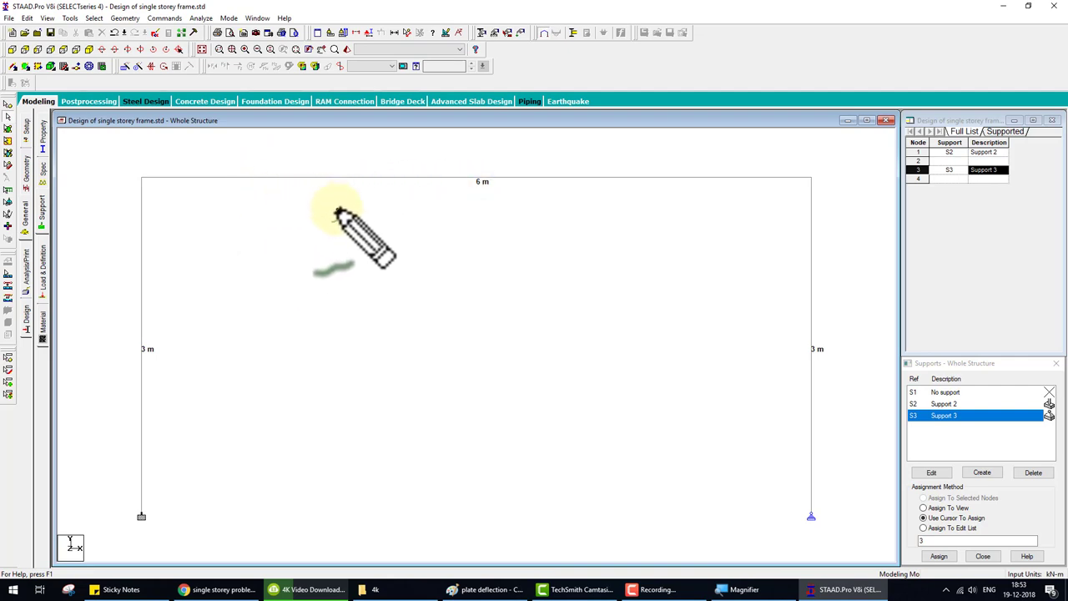
- Draw freehand annotation marks over the dimensioned frame
mouse_move(344, 202)
mouse_down()
mouse_move(342, 232)
mouse_move(330, 225)
mouse_move(419, 215)
mouse_up()
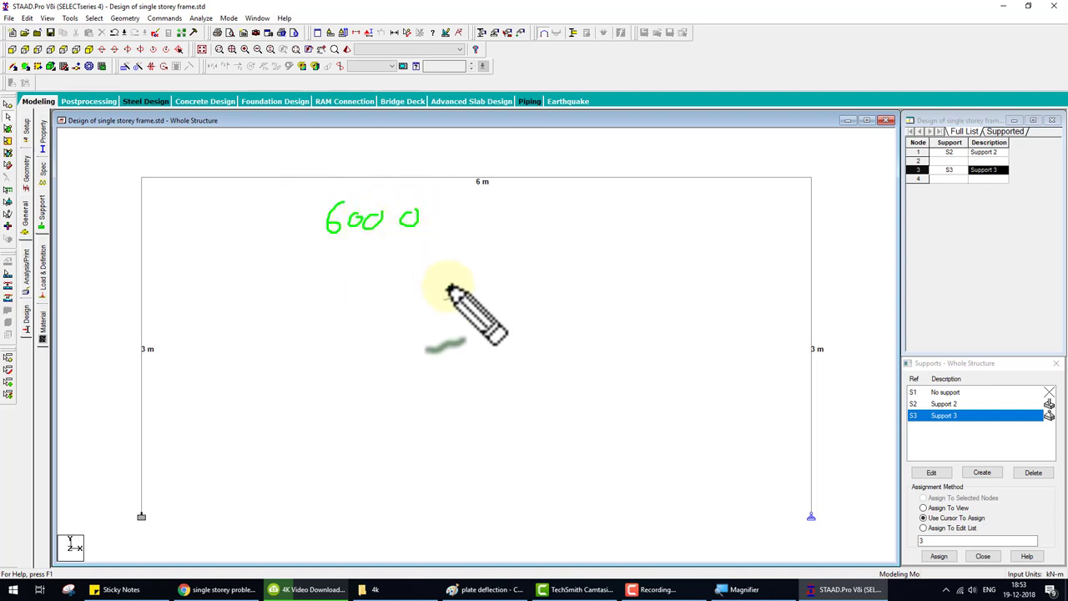
key(Escape)
click(655, 589)
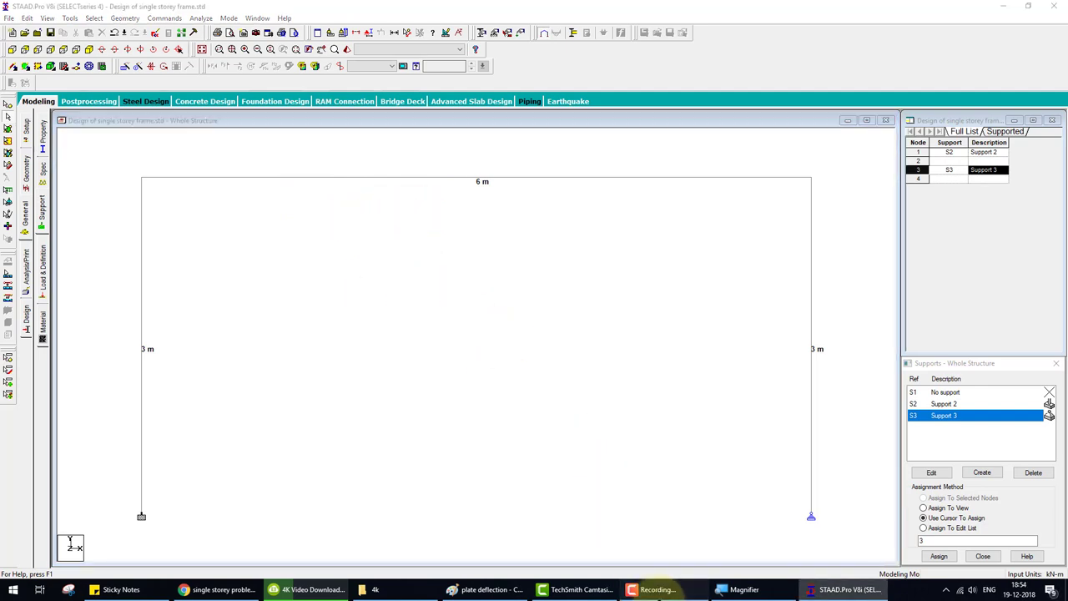
click(309, 217)
key(ctrl+shift+d)
drag(263, 269, 298, 265)
drag(382, 264, 421, 254)
mouse_move(385, 196)
mouse_down()
mouse_move(380, 219)
mouse_move(417, 238)
mouse_move(431, 229)
mouse_up()
drag(464, 224, 472, 239)
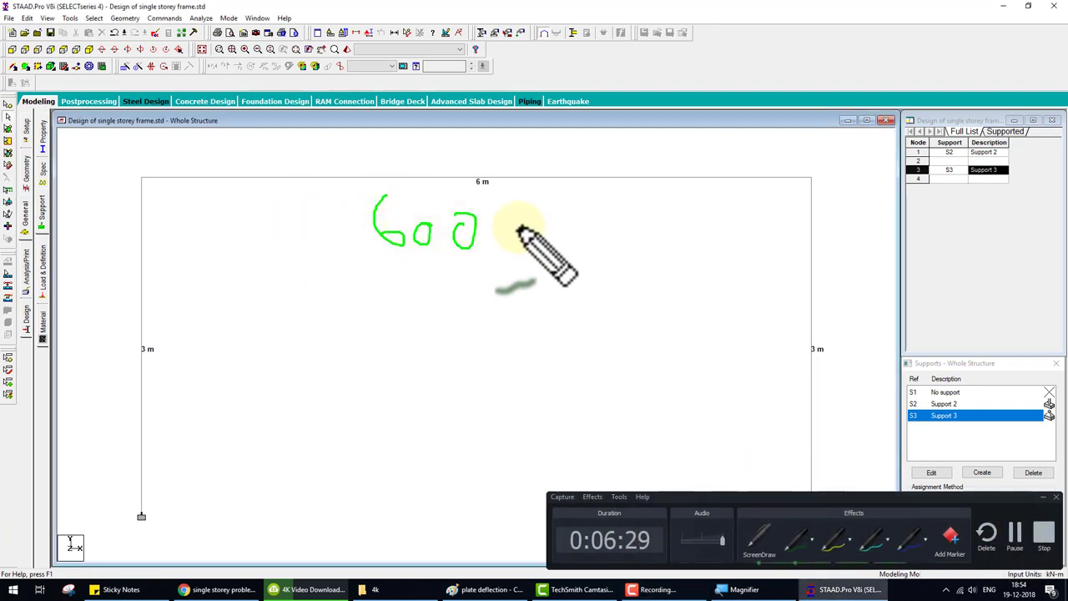
drag(505, 243, 518, 222)
drag(363, 285, 634, 285)
drag(490, 309, 493, 342)
mouse_move(512, 308)
mouse_down()
mouse_move(513, 340)
mouse_move(555, 327)
mouse_up()
mouse_move(275, 298)
mouse_down()
mouse_move(267, 260)
mouse_move(267, 321)
mouse_move(294, 298)
mouse_move(319, 310)
mouse_up()
key(Escape)
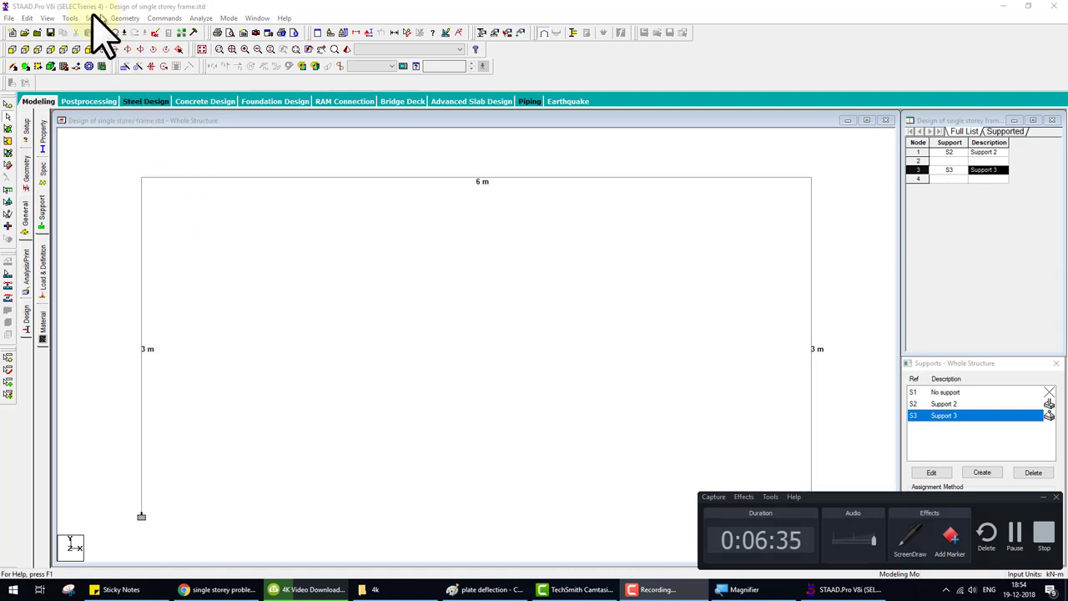
click(71, 17)
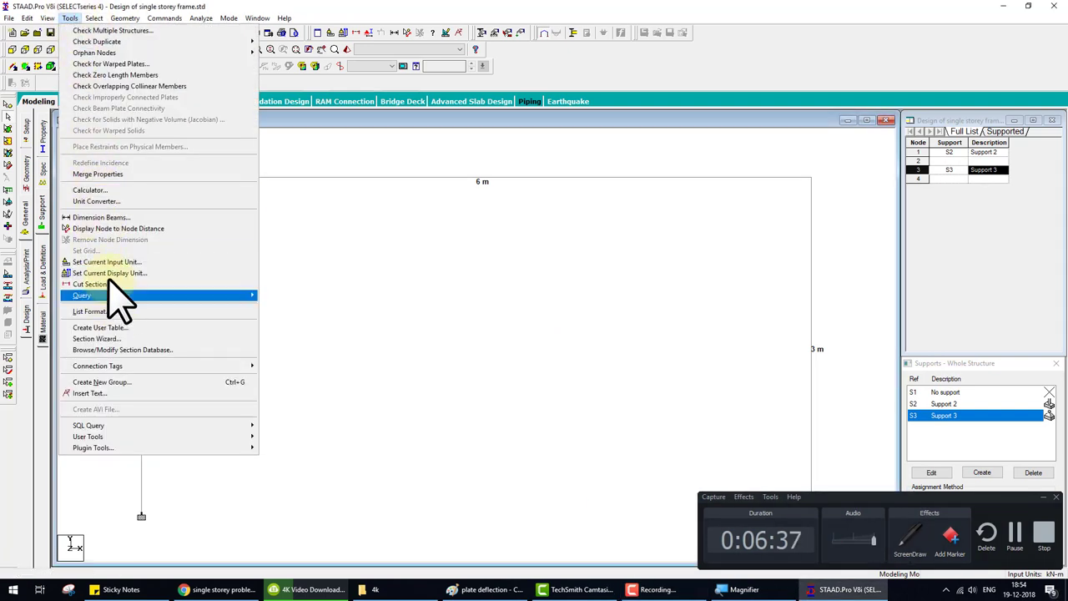
click(276, 271)
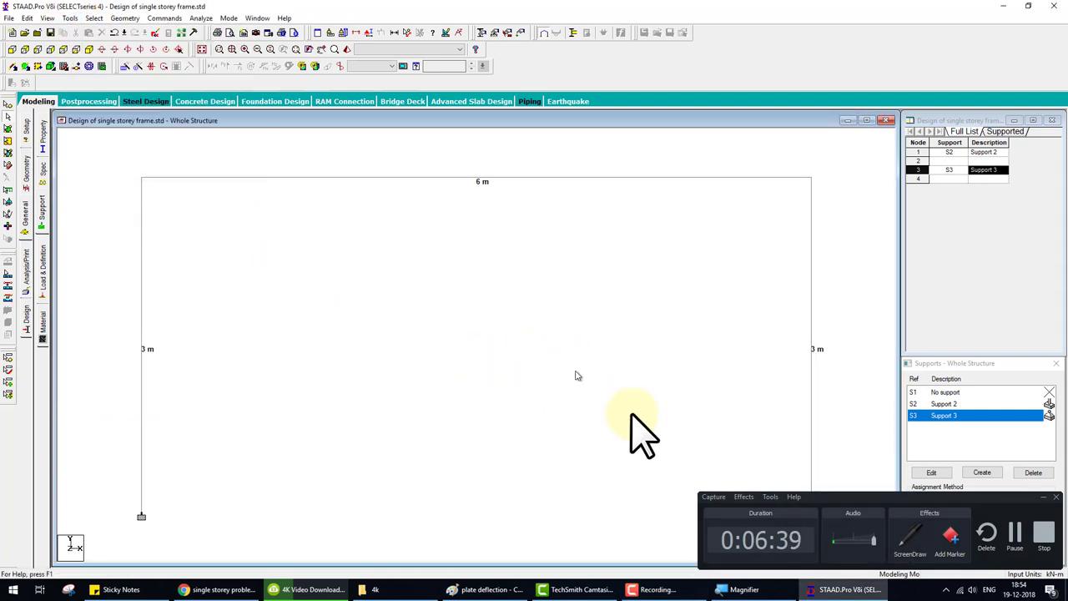
click(1045, 499)
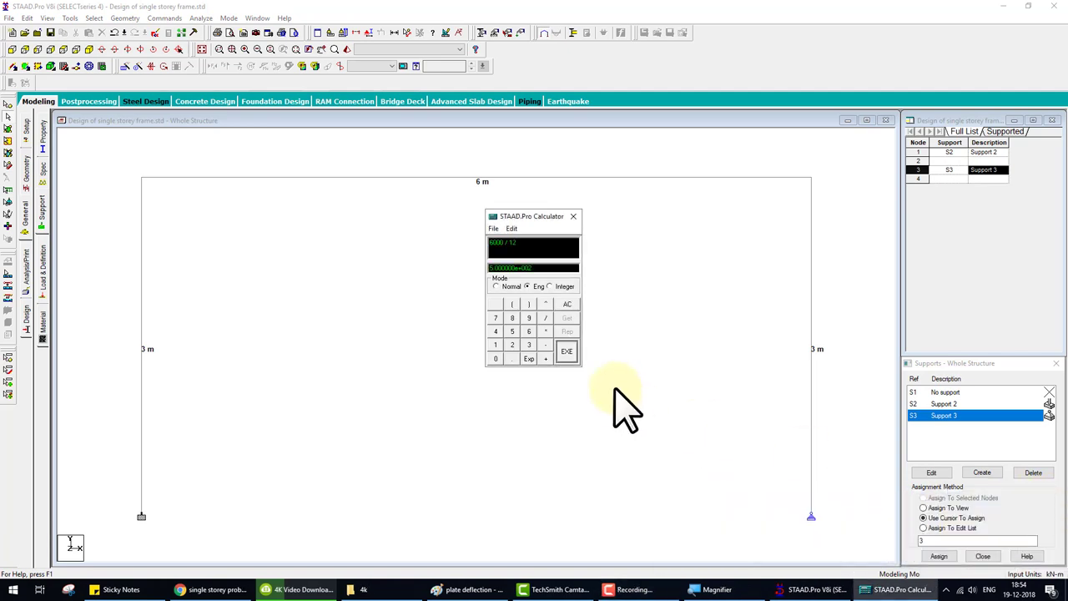
click(575, 217)
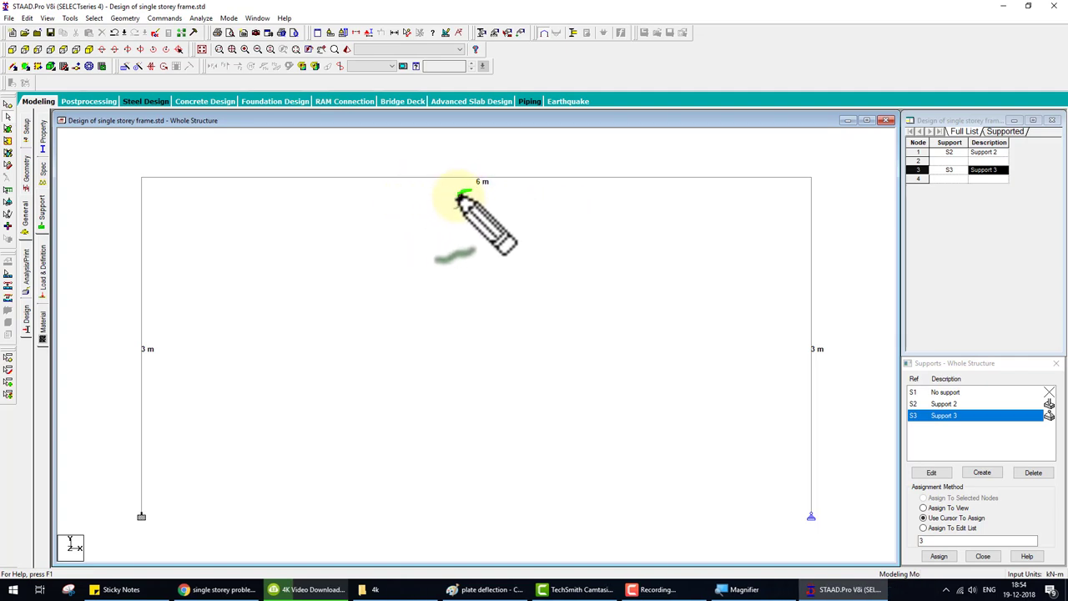
mouse_move(458, 201)
mouse_down()
mouse_move(498, 192)
mouse_move(483, 193)
mouse_move(494, 217)
mouse_move(507, 205)
mouse_move(500, 197)
mouse_move(519, 213)
mouse_move(546, 192)
mouse_move(535, 205)
mouse_move(547, 192)
mouse_move(570, 211)
mouse_up()
click(558, 198)
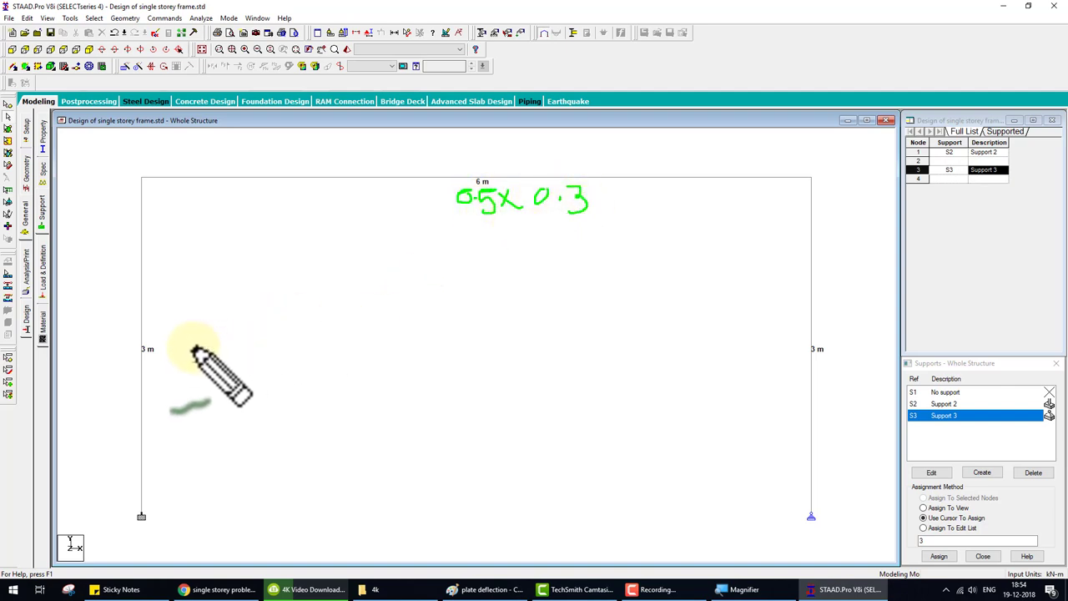
mouse_move(171, 365)
mouse_down()
mouse_move(221, 383)
mouse_move(251, 365)
mouse_move(215, 383)
mouse_up()
mouse_move(288, 354)
mouse_down()
mouse_move(310, 353)
mouse_move(292, 385)
mouse_up()
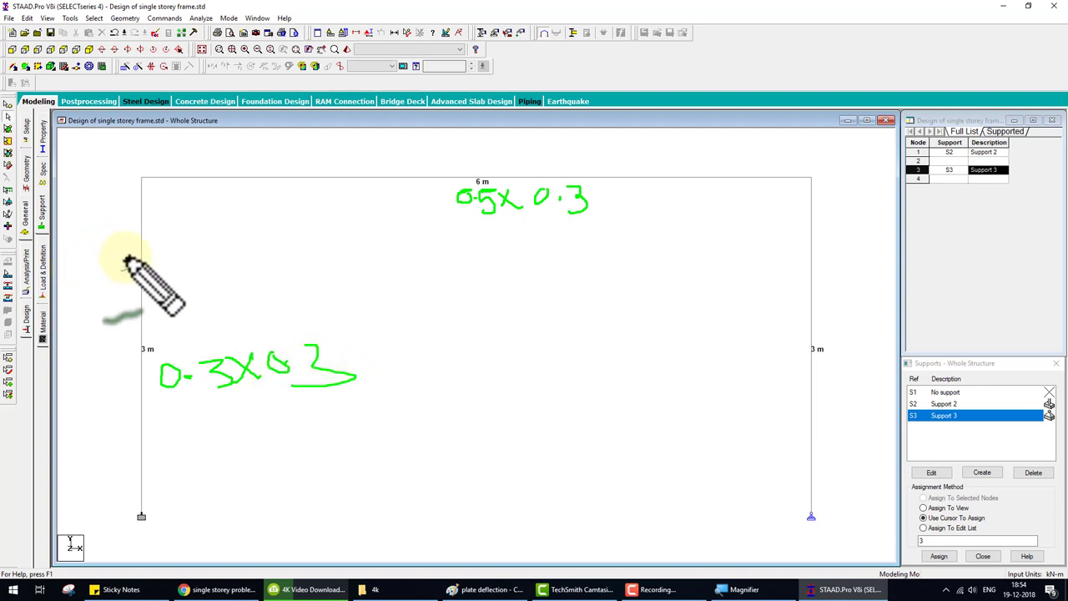
key(Escape)
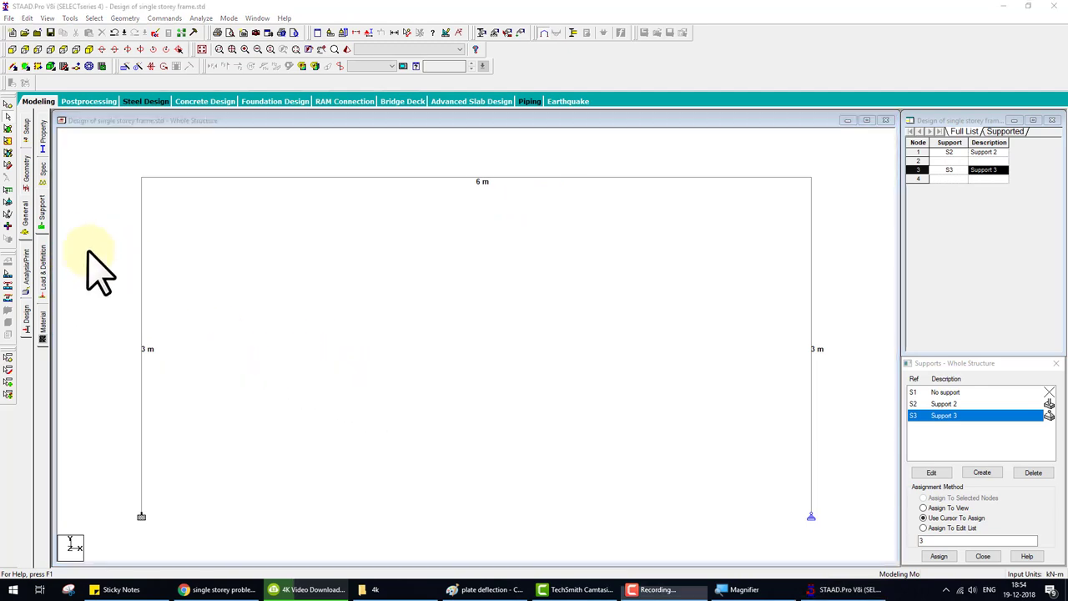
- Define concrete rectangular sections of 0.5 × 0.3 m and 0.3 × 0.3 m
click(44, 141)
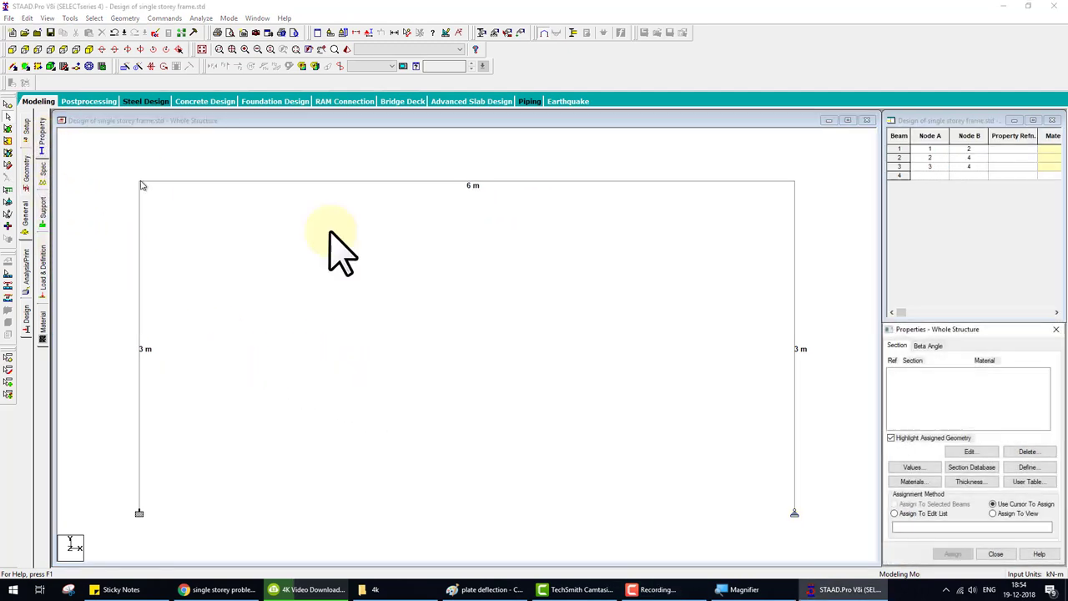
click(1028, 468)
click(380, 207)
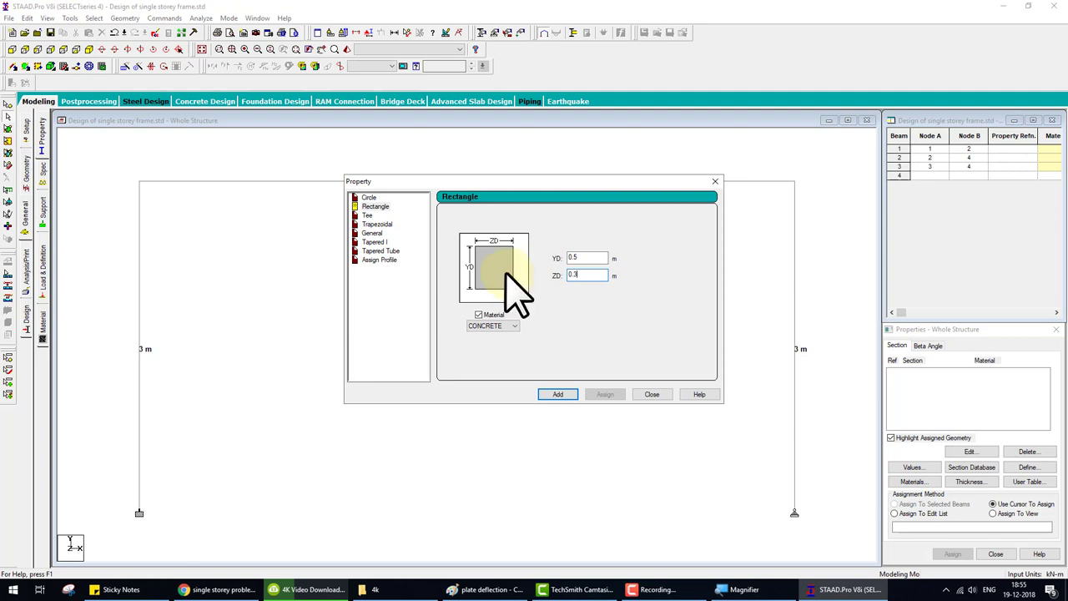
click(558, 394)
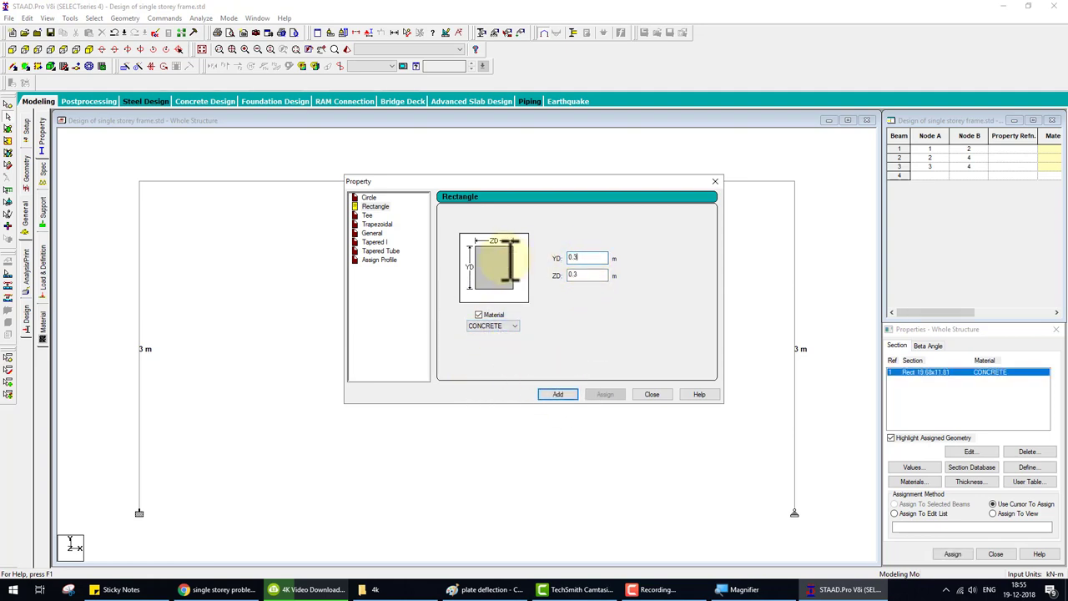
click(558, 394)
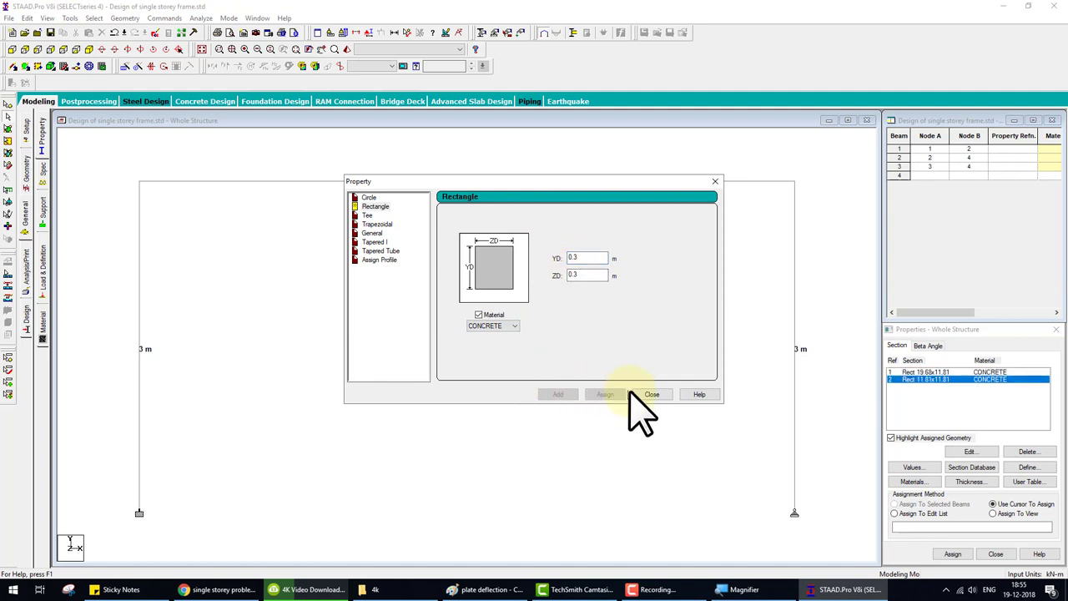
click(652, 394)
- Assign the 0.5 × 0.3 section to the top beam and 0.3 × 0.3 to the columns
click(931, 372)
click(953, 554)
click(614, 200)
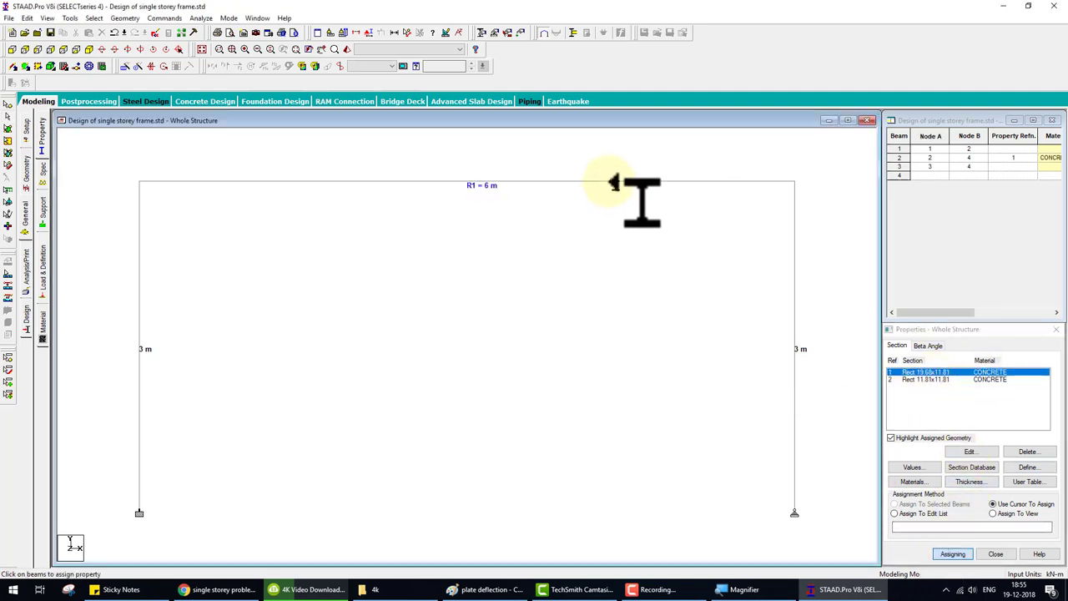
click(918, 379)
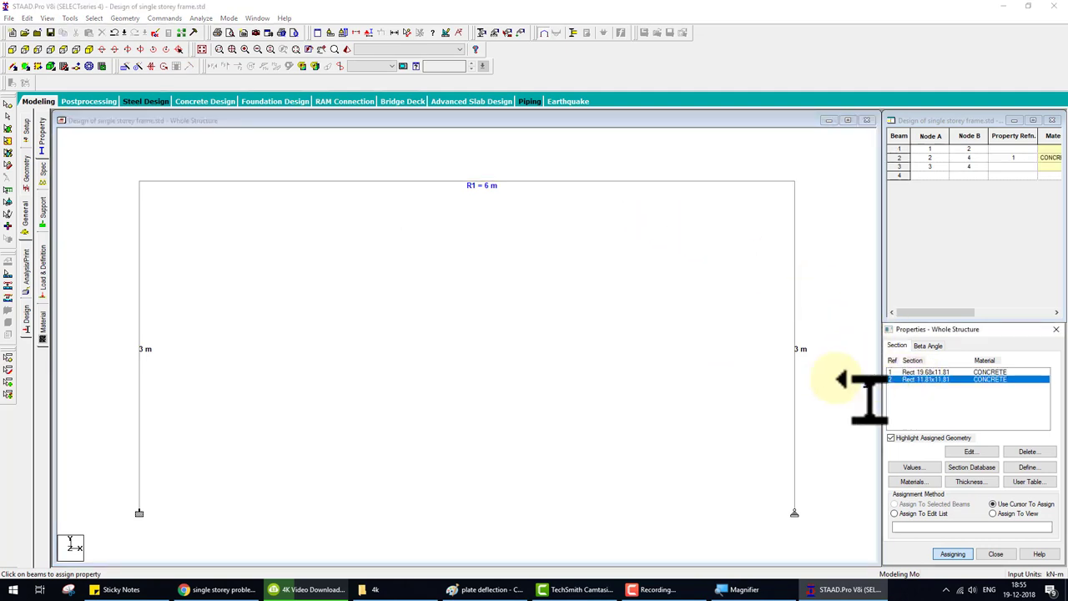
click(797, 364)
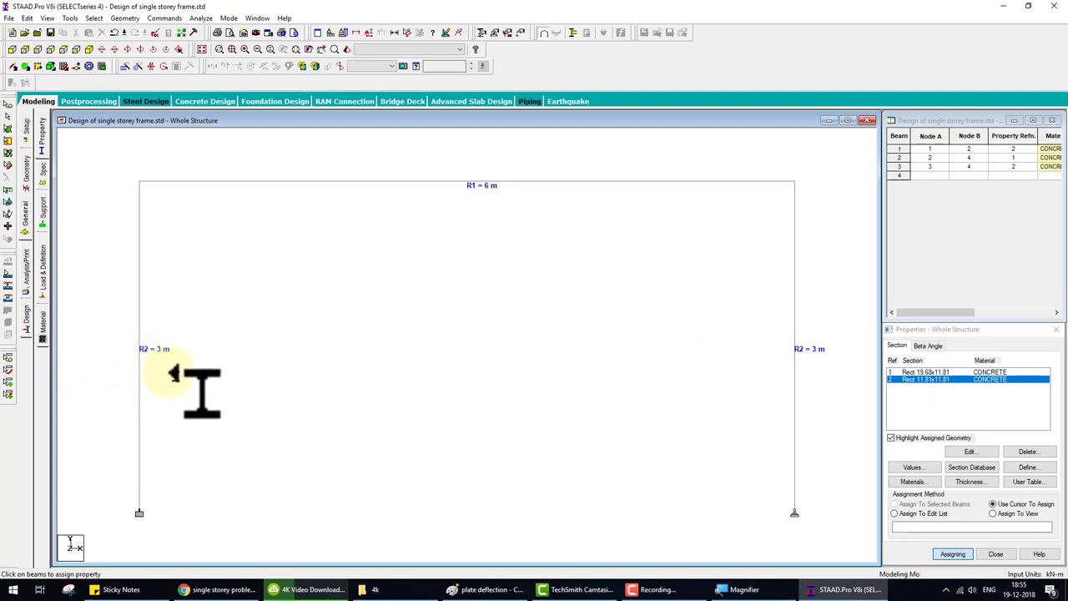
key(Escape)
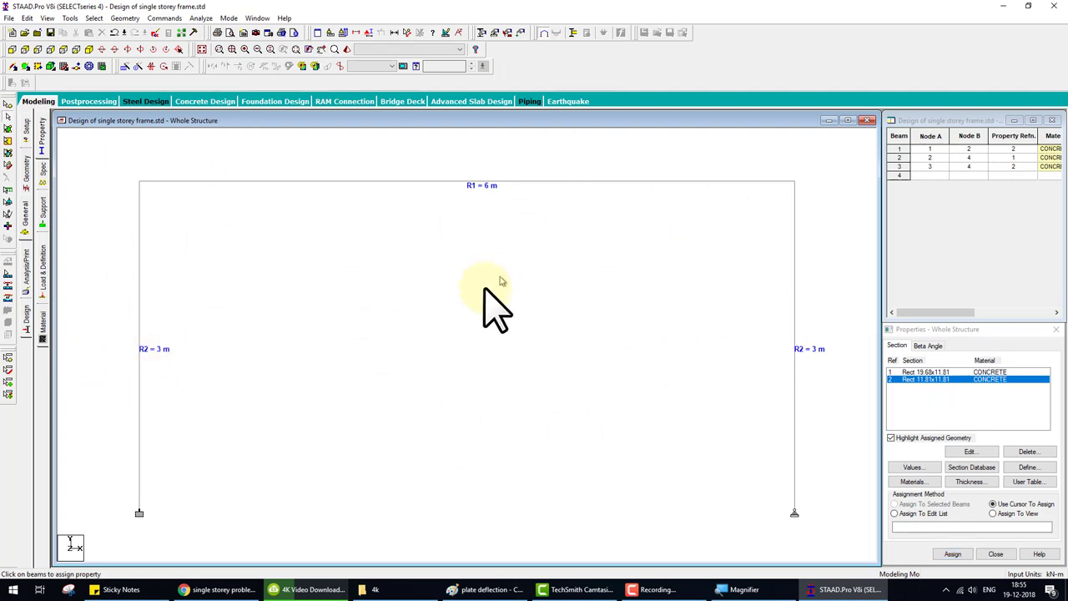
- Begin primary load case 1 with loading type Dead, replacing the default title with 'dead'
click(42, 283)
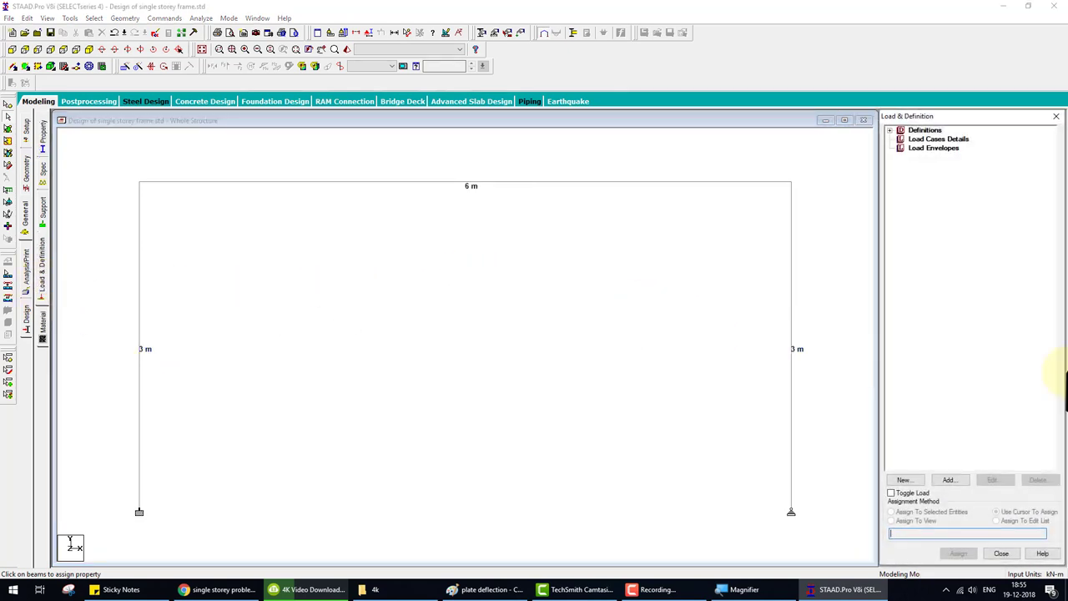
click(952, 481)
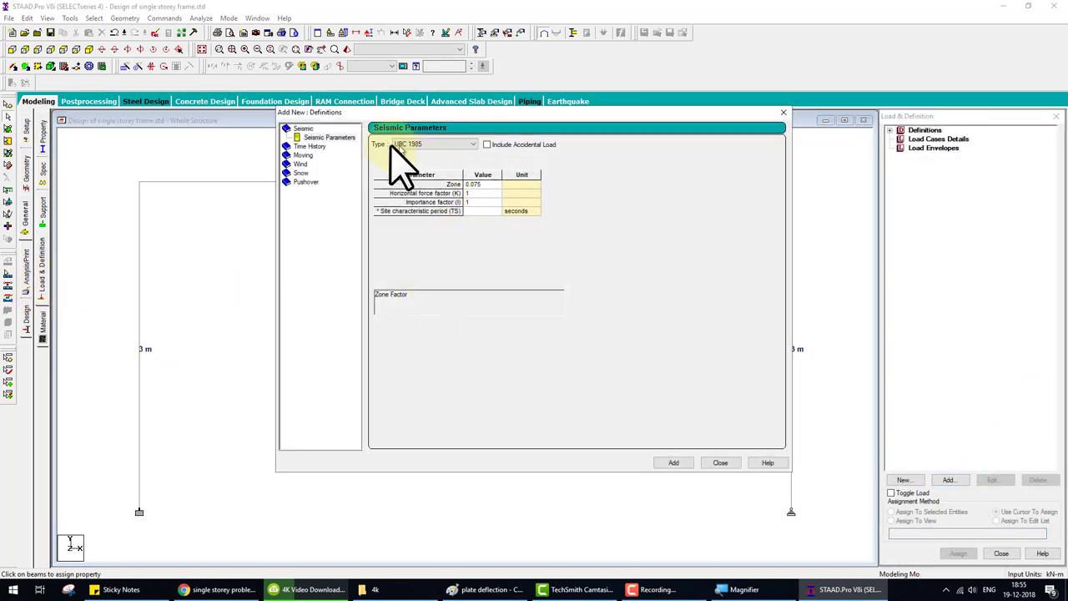
click(784, 112)
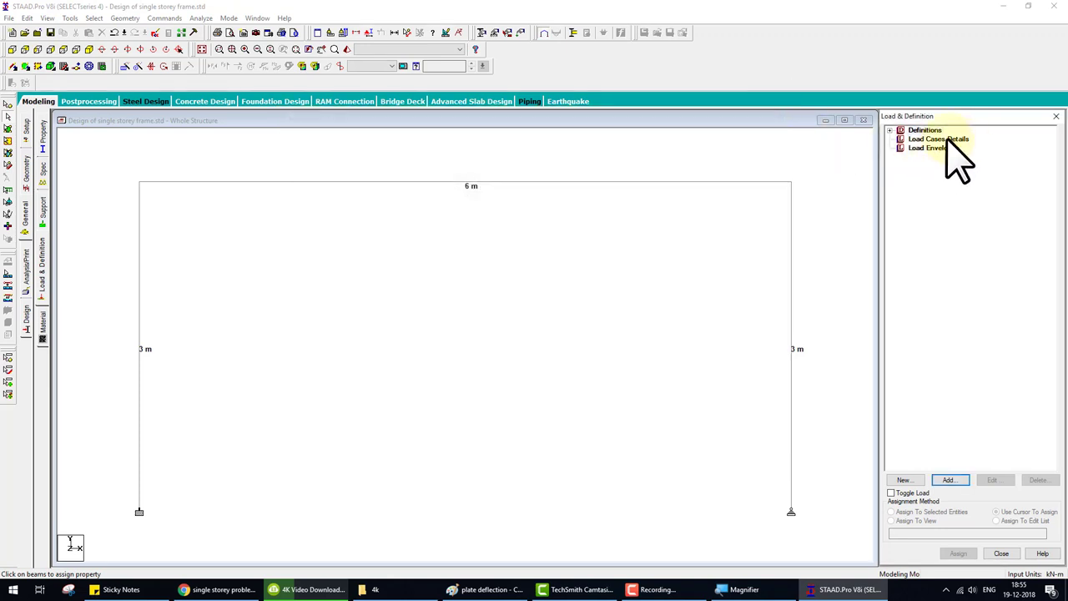
click(947, 139)
click(960, 480)
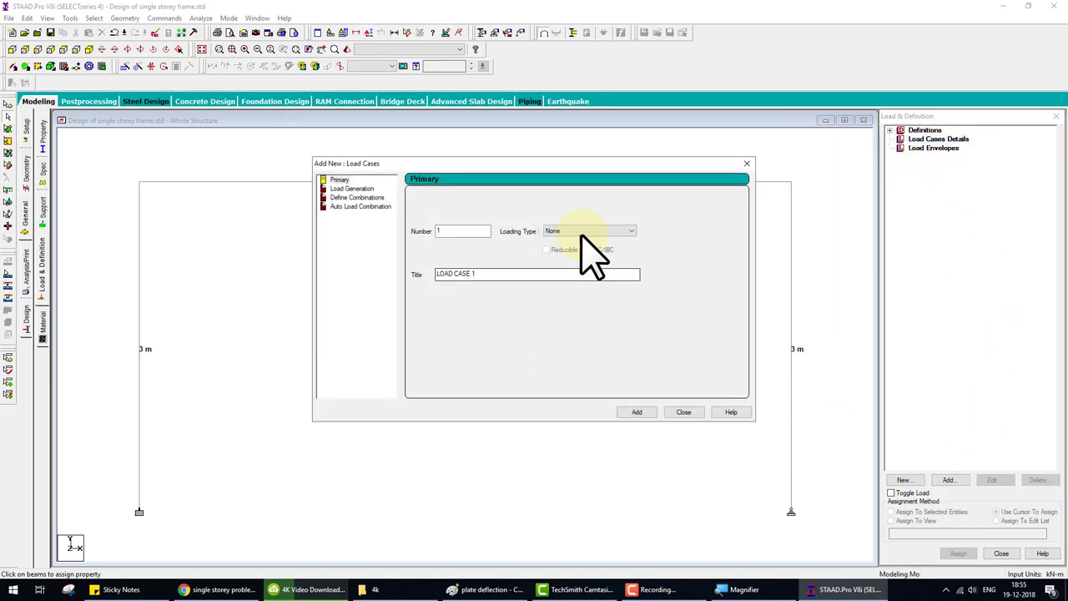
click(589, 231)
click(571, 241)
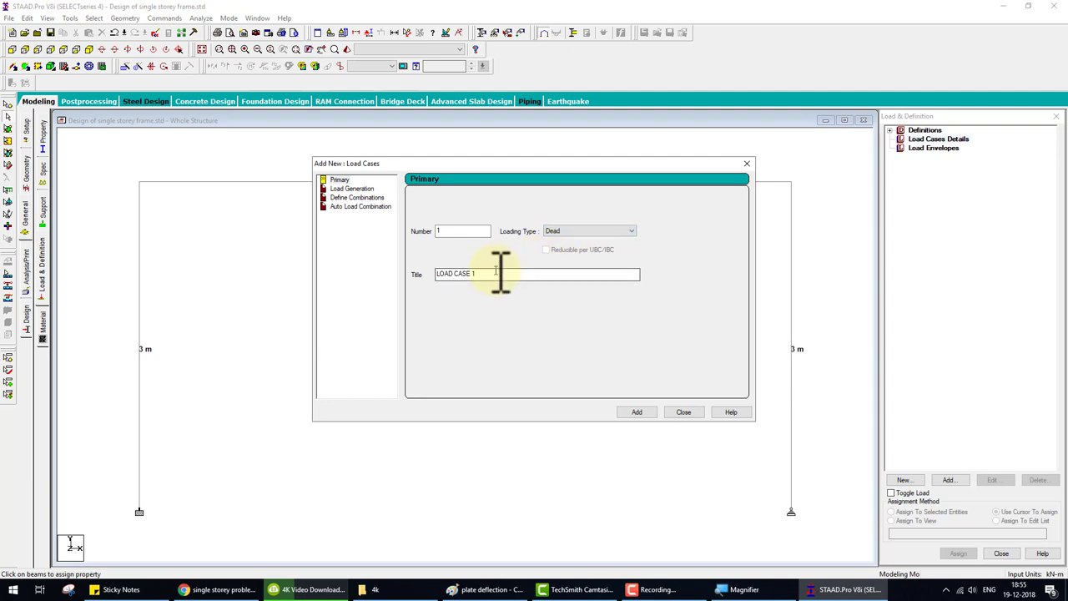
drag(496, 273, 280, 297)
- Create the 'dead' load case and select it in the load tree
text(dead)
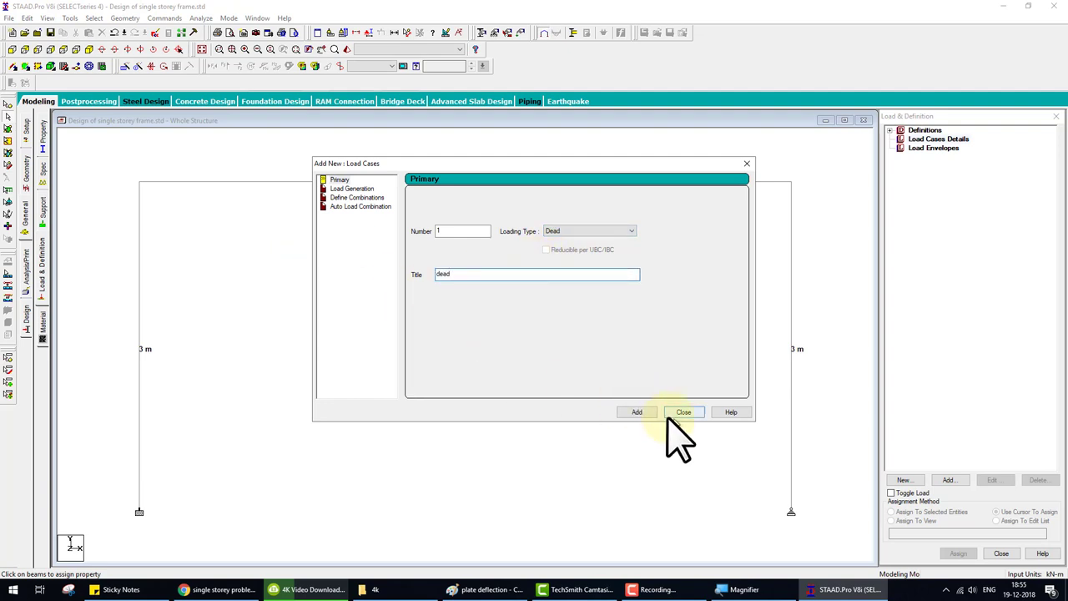
key(Return)
click(681, 412)
click(923, 148)
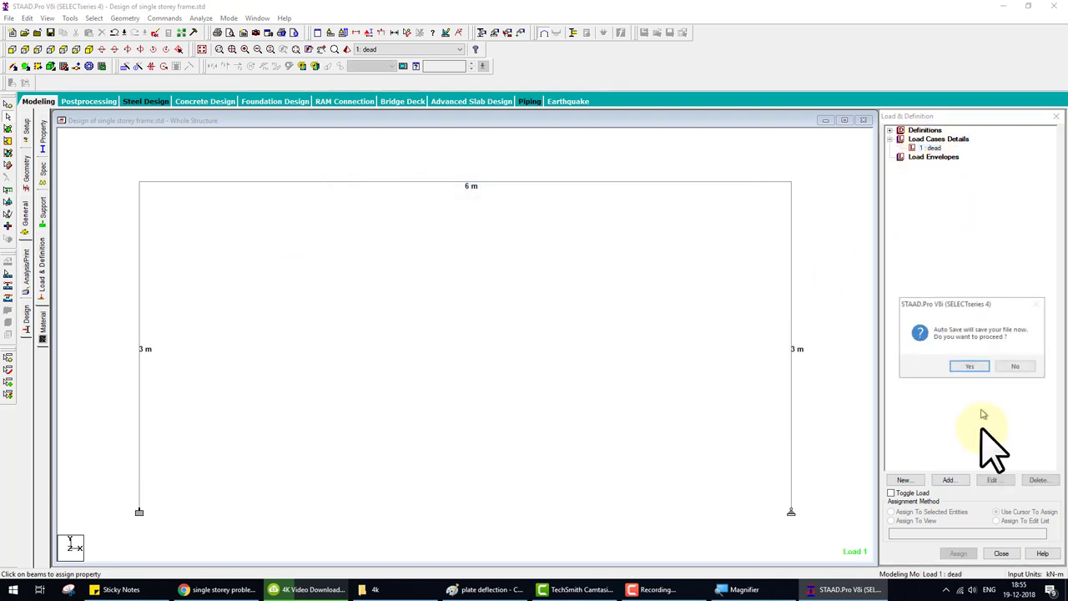
click(1020, 367)
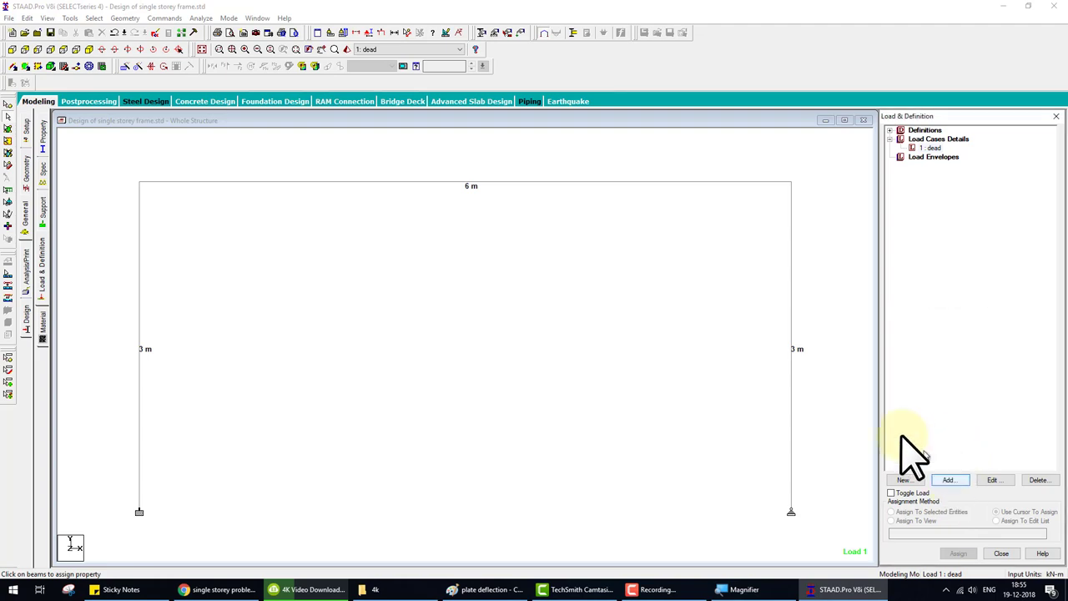
- Add a -250 kN/m uniform GY member load to the dead case, checking the reference sketch
click(947, 480)
click(491, 590)
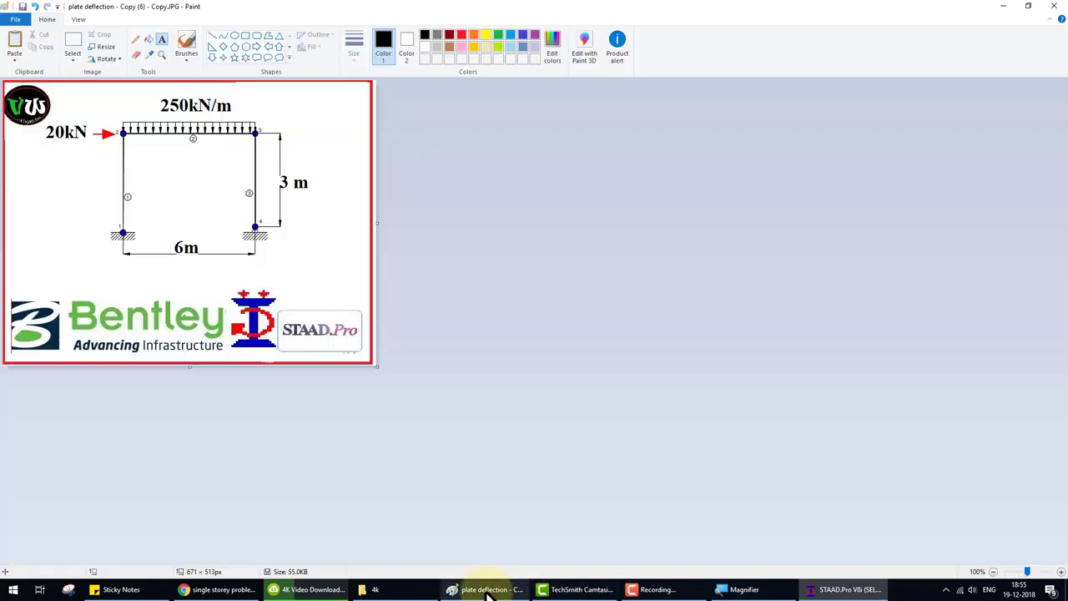
click(491, 590)
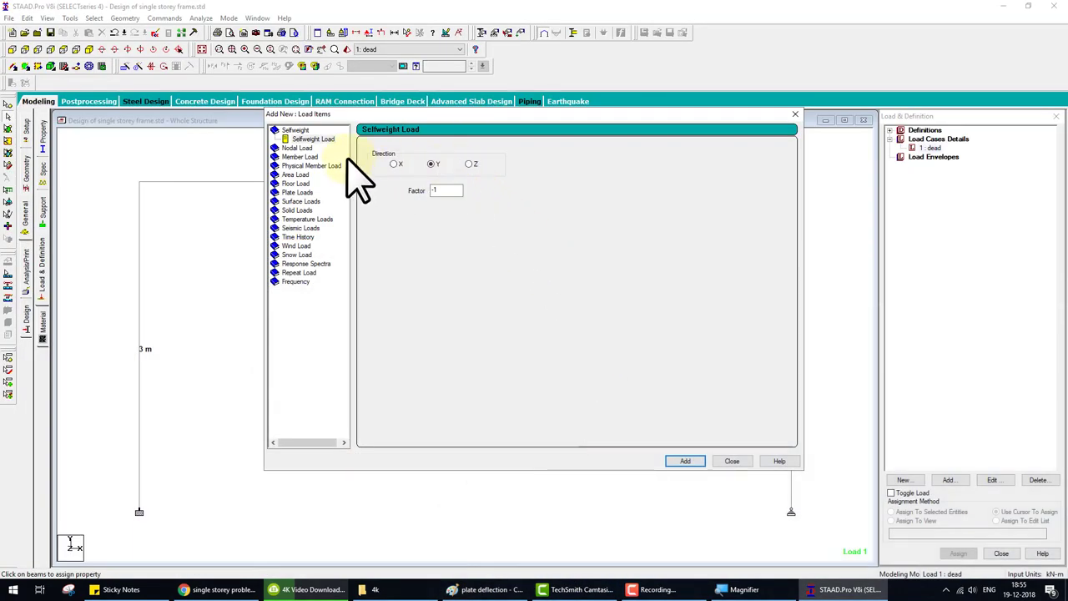
click(303, 157)
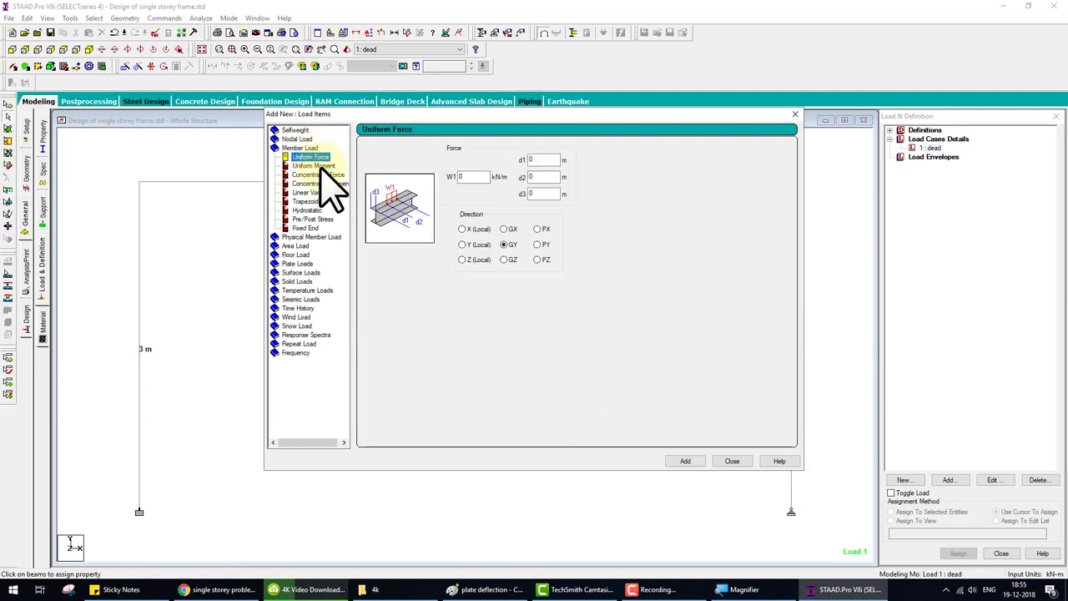
double_click(473, 176)
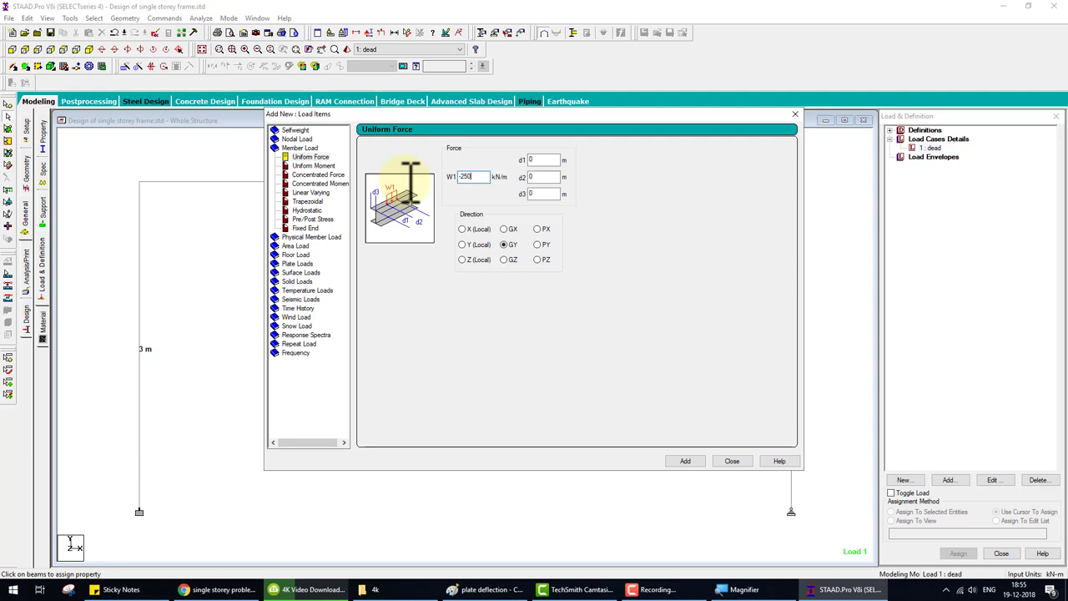
click(683, 461)
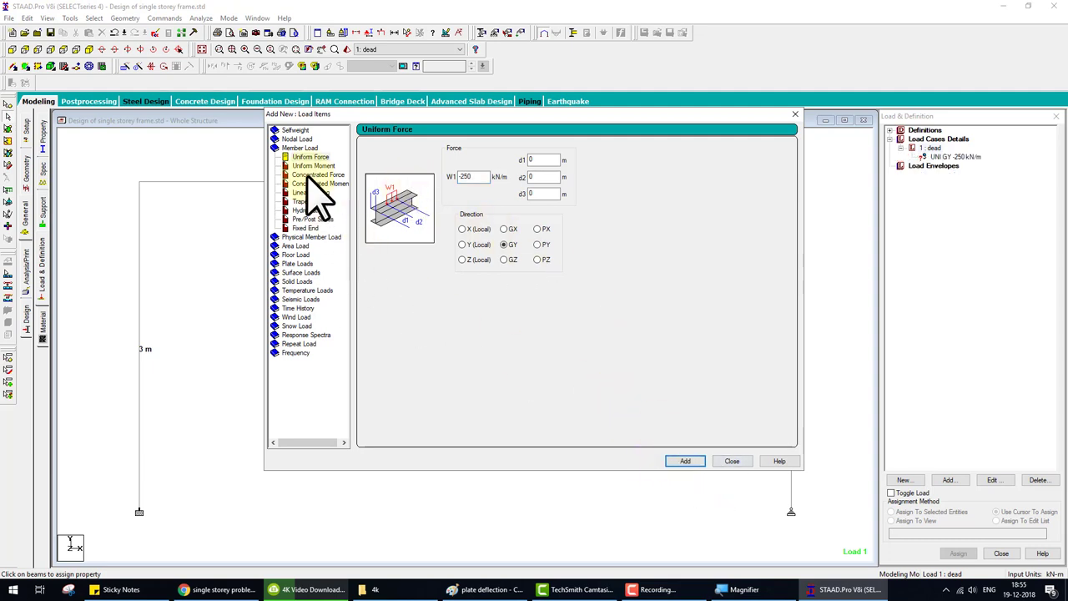
click(294, 139)
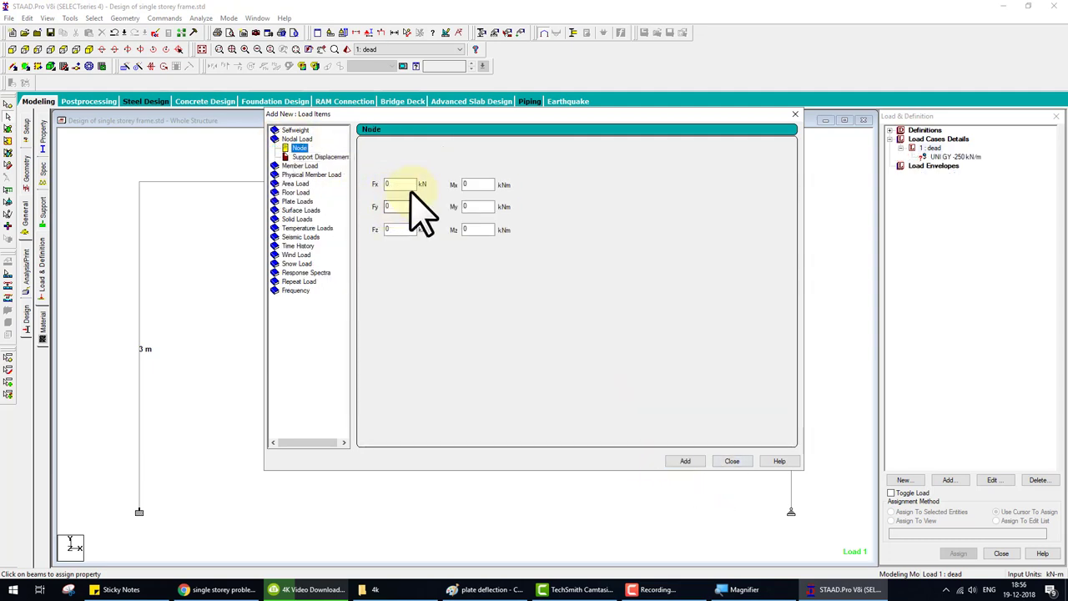
- Add a 20 kN FX nodal load to the dead case
text(20)
click(685, 461)
click(732, 461)
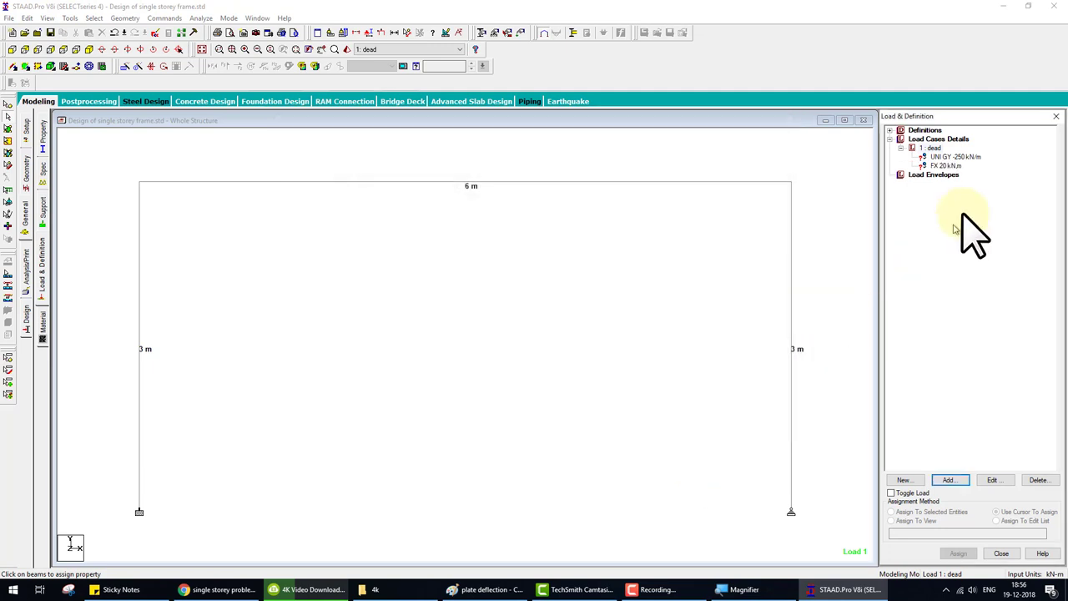
- Assign the -250 kN/m uniform load to the top beam and 20 kN FX to the top-left node
click(954, 157)
click(958, 554)
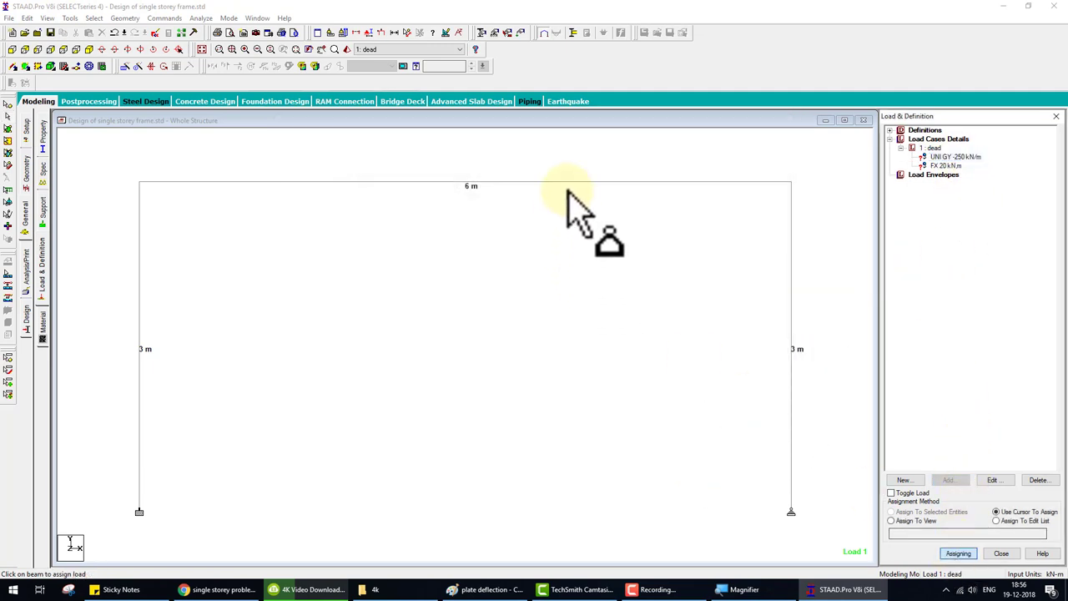
click(622, 182)
click(945, 166)
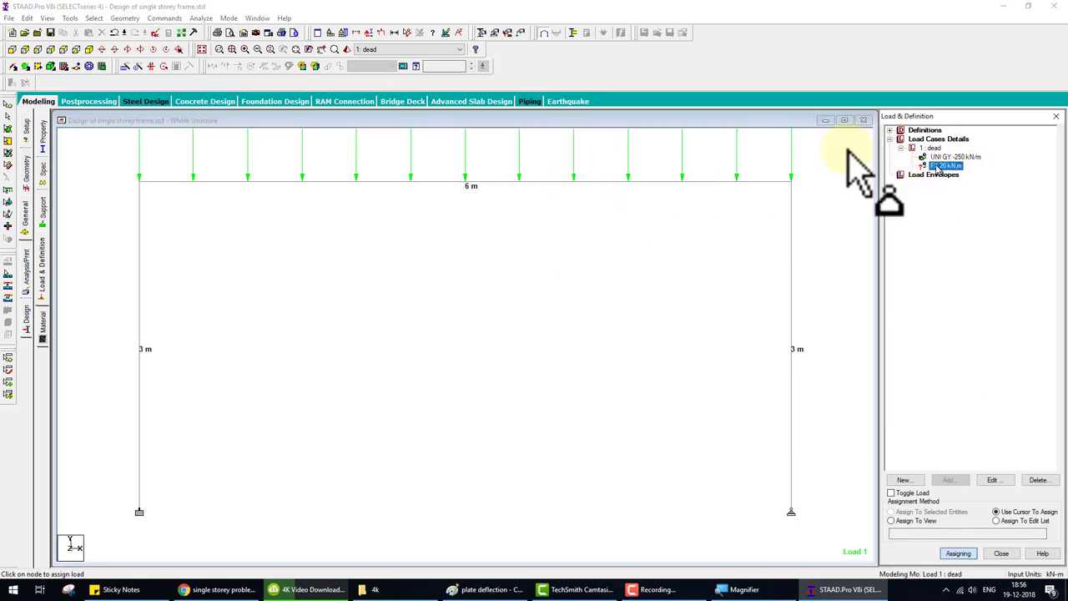
click(139, 182)
scroll(381, 262, down, 3)
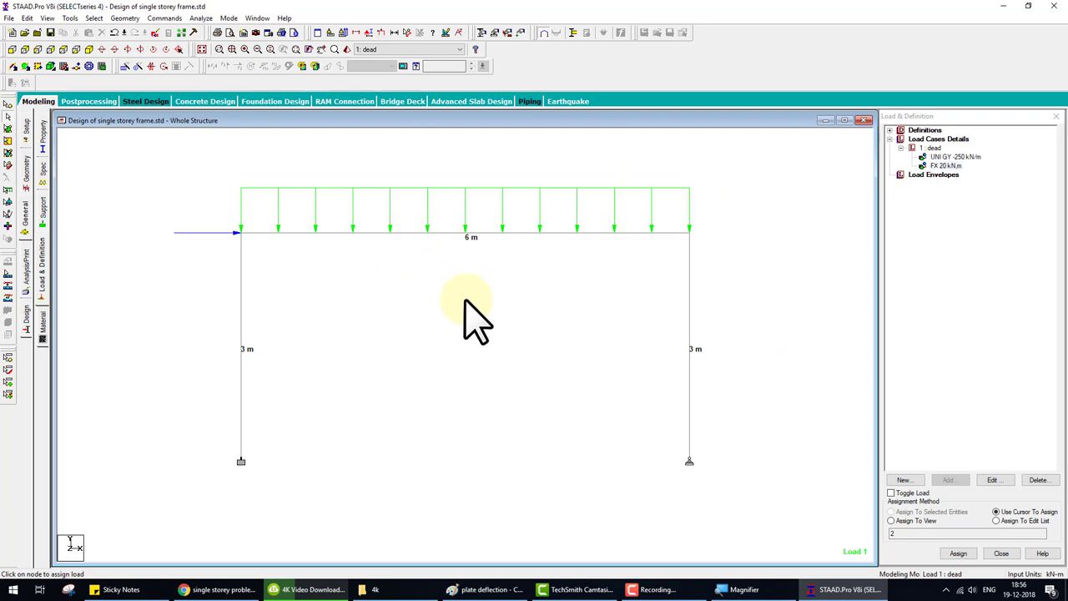
- Add a PERFORM ANALYSIS command with PRINT ALL
click(26, 280)
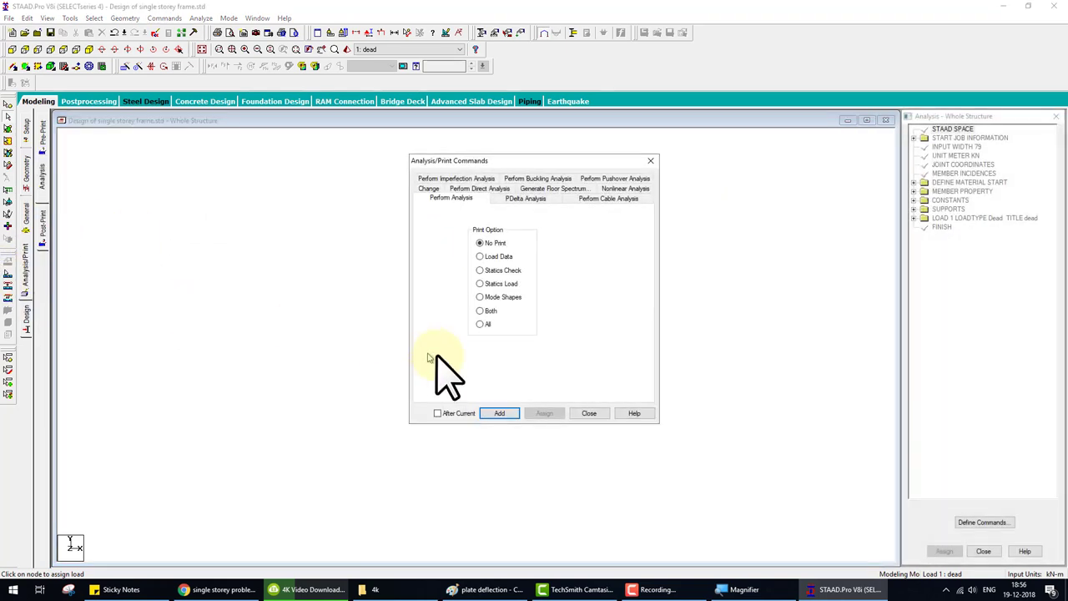
click(480, 323)
click(499, 413)
click(589, 413)
- Save the model and run the analysis
click(201, 18)
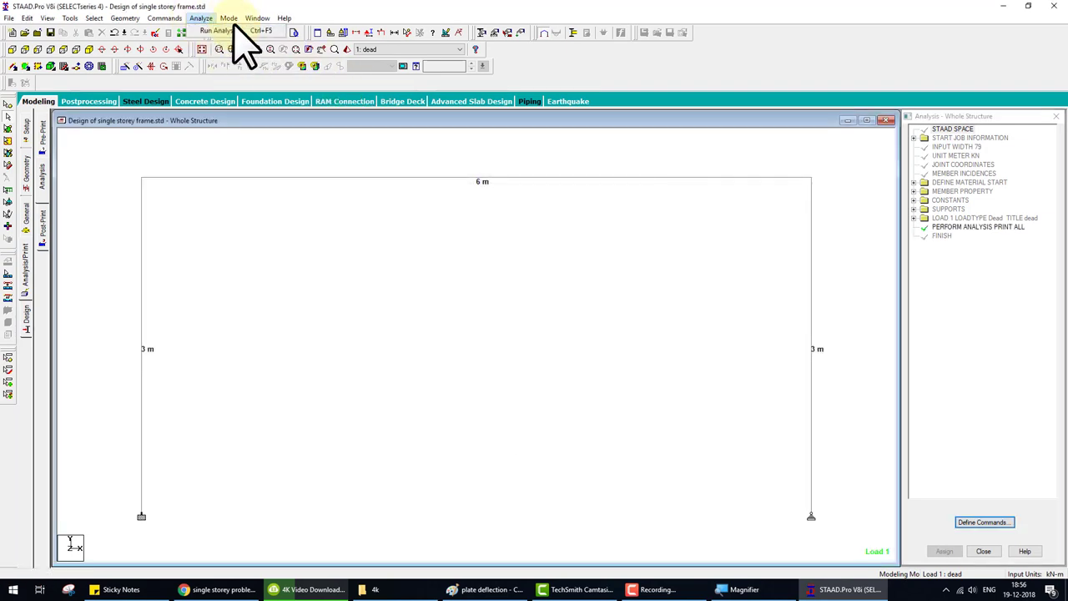
click(230, 31)
click(465, 309)
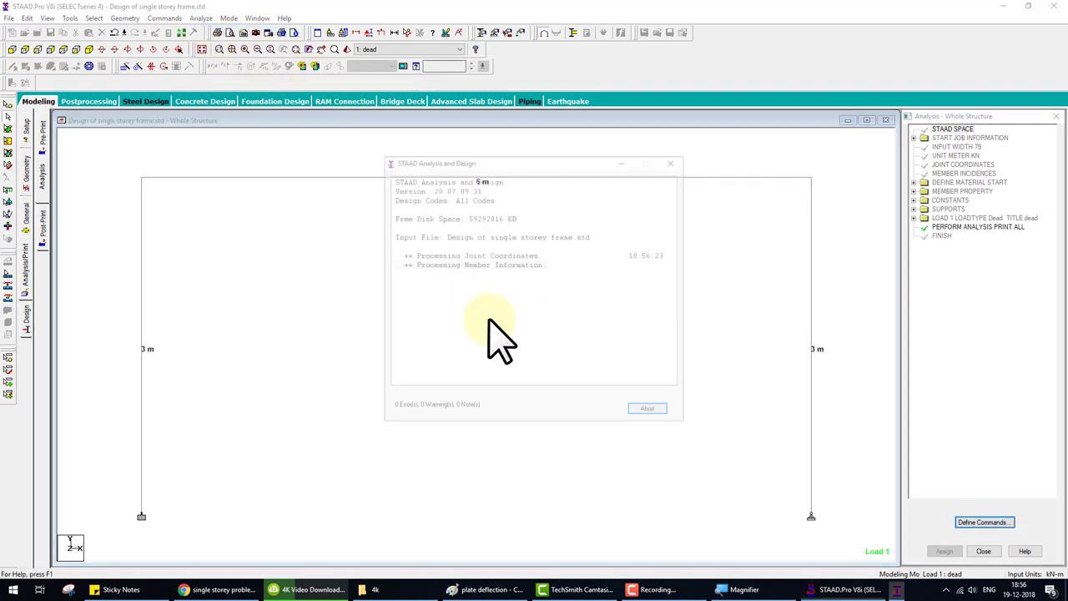
click(646, 409)
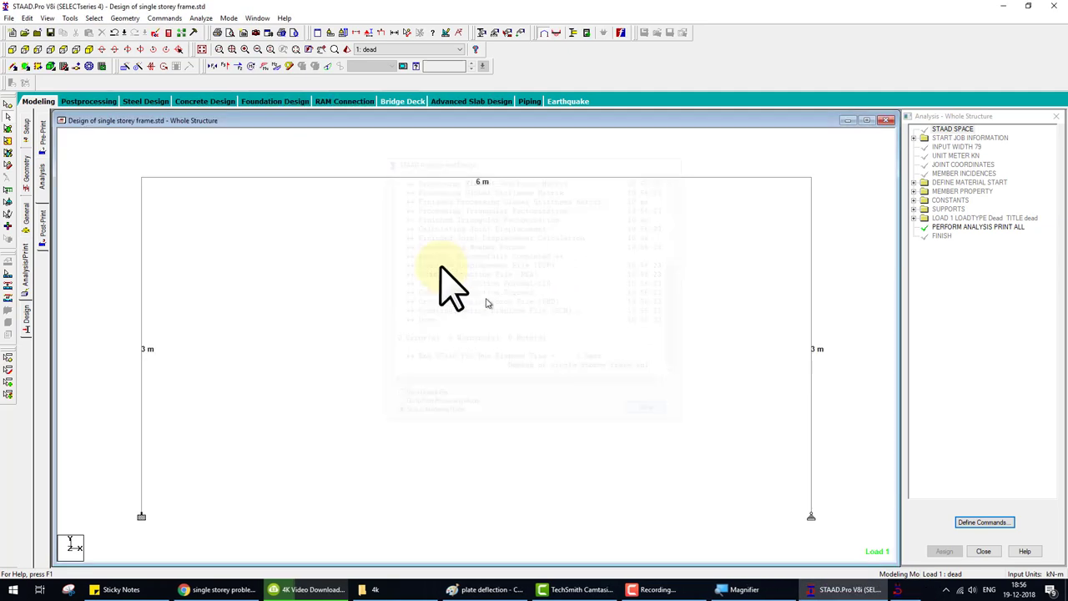
- Display the Z bending moment and shear force diagrams on the frame, then hide the moments
click(276, 67)
click(432, 338)
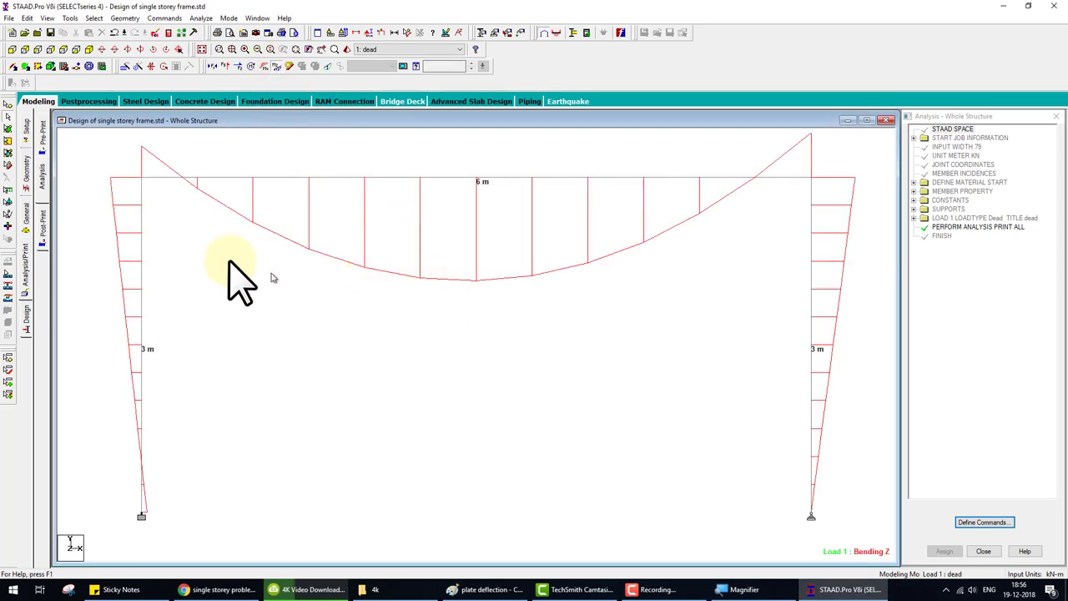
click(225, 66)
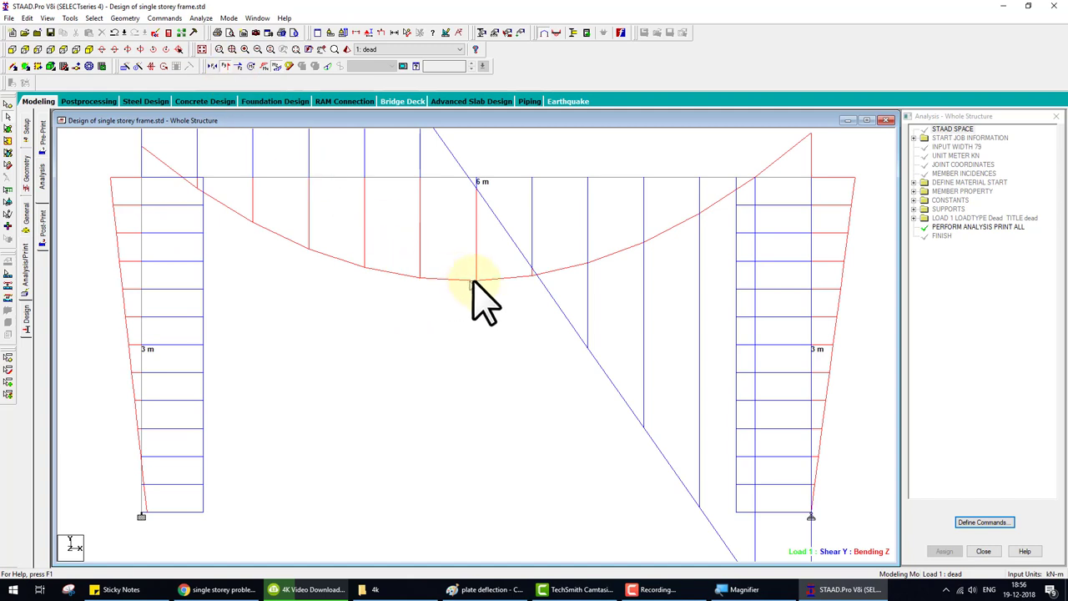
scroll(473, 281, down, 3)
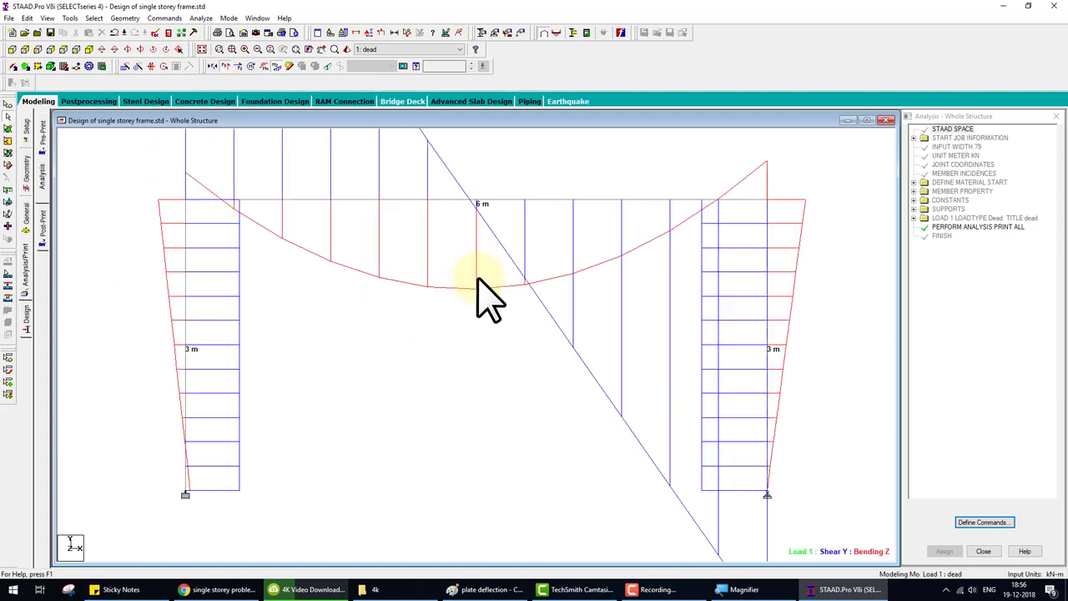
click(276, 67)
- Hide the shear diagram, switch to concrete design with IS456 code, and view Define Parameters
click(226, 66)
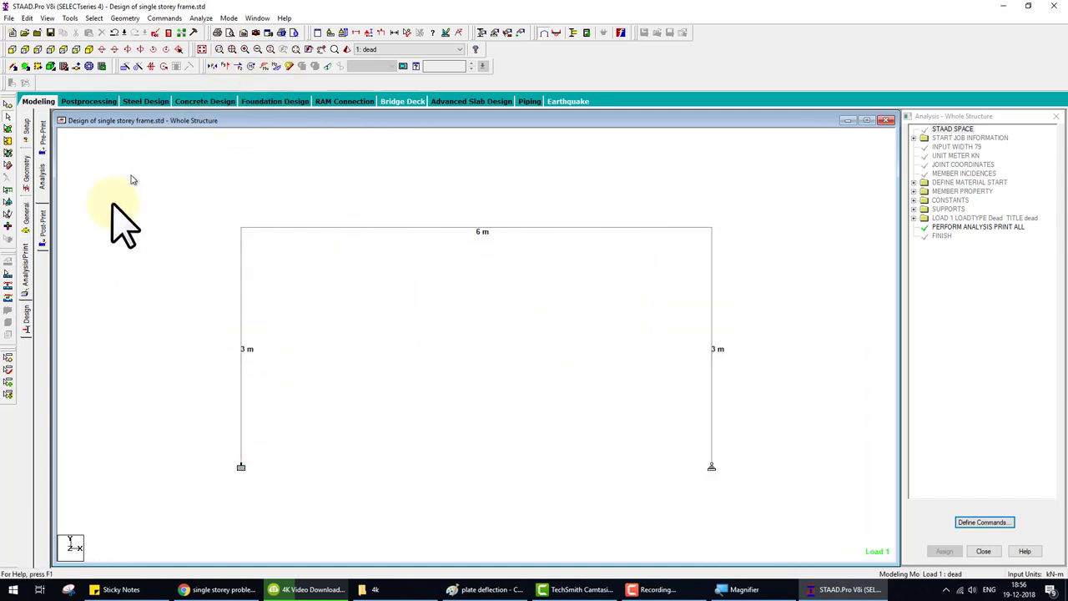
click(27, 317)
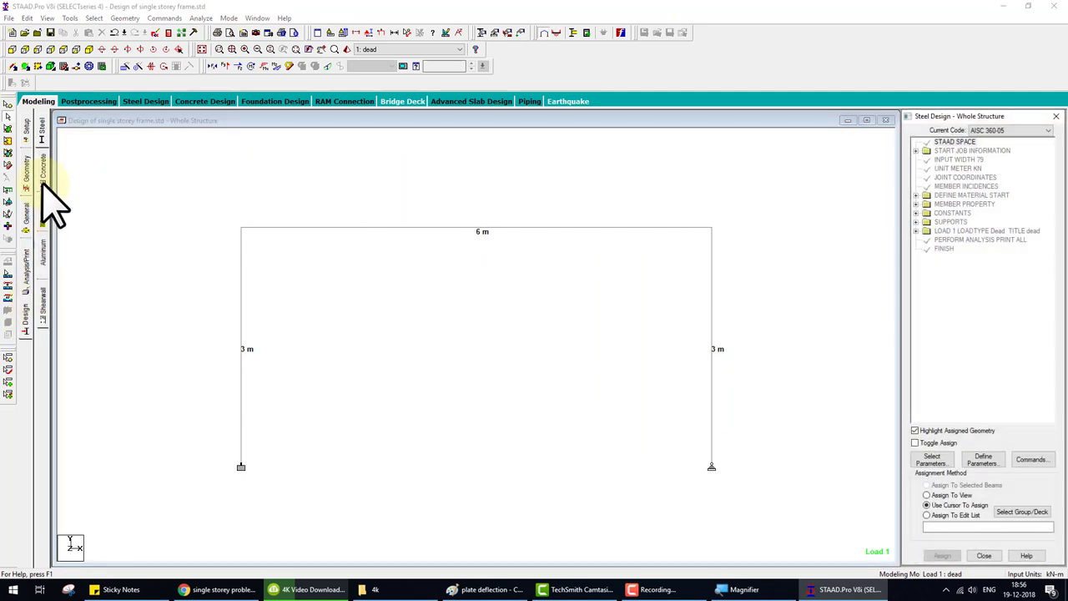
click(44, 176)
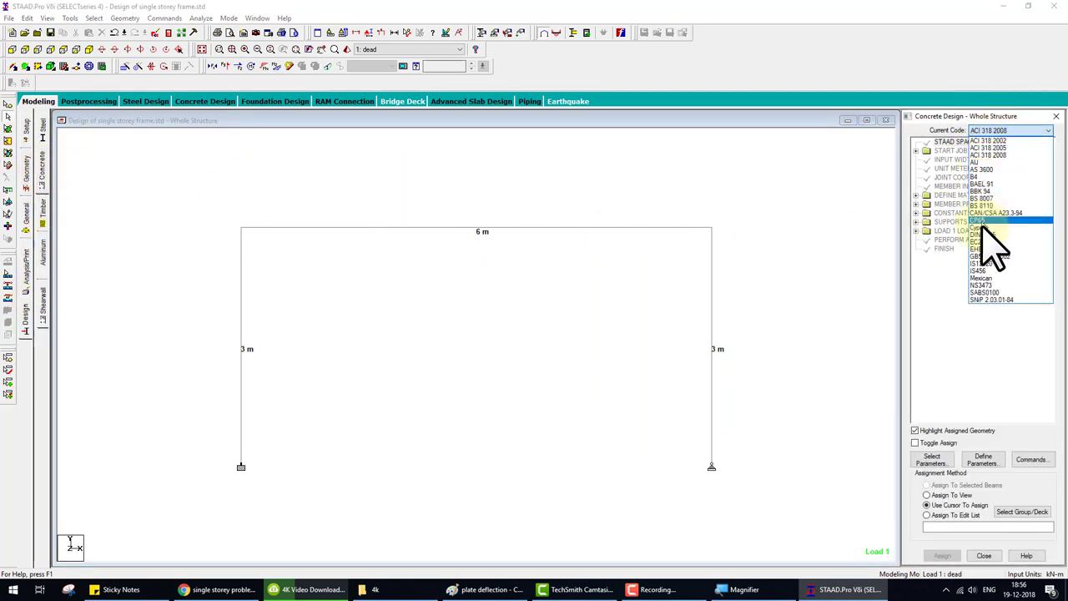
click(989, 268)
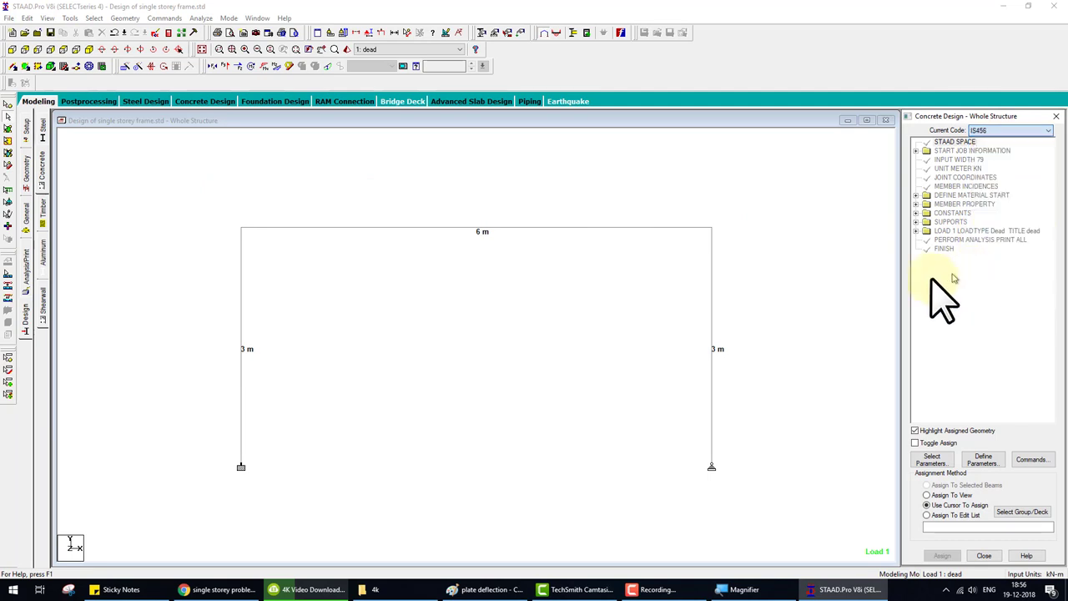
click(985, 461)
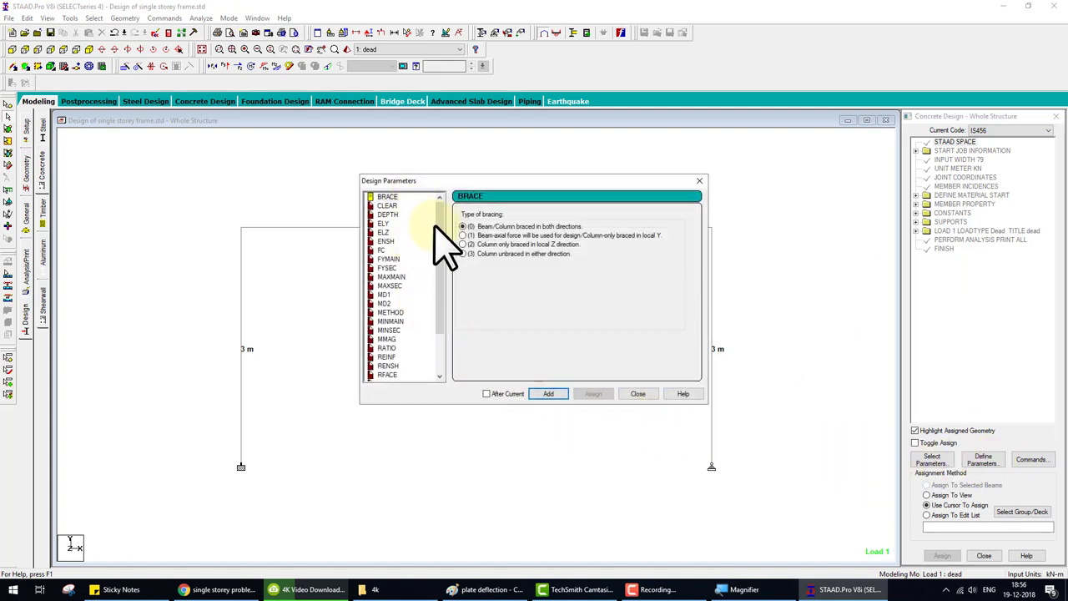
scroll(430, 238, down, 2)
scroll(425, 302, up, 2)
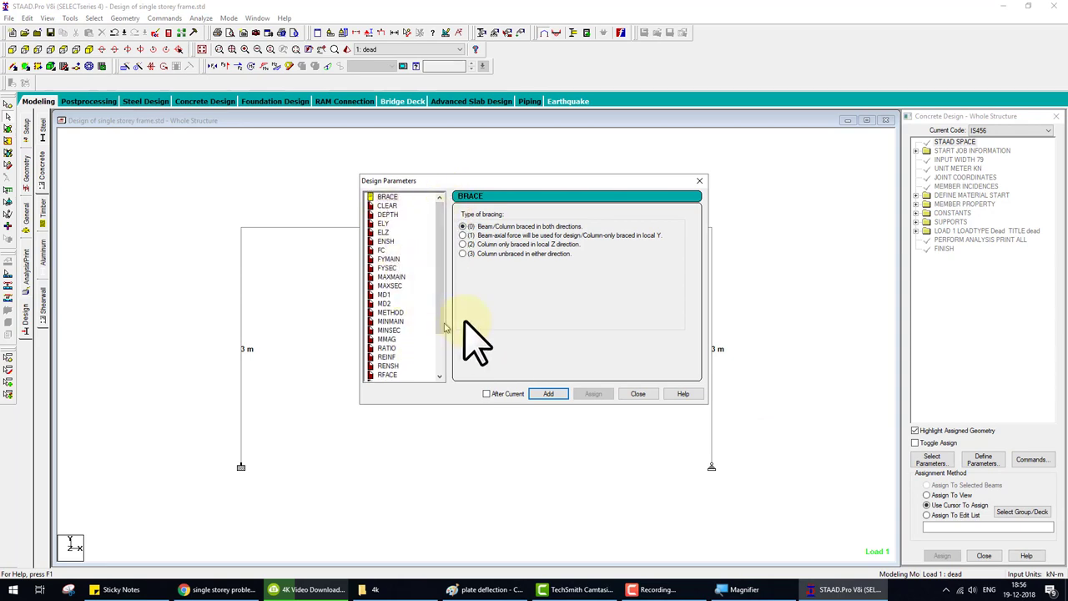
- Add the DESIGN BEAM and DESIGN COLUMN commands to the concrete design list
click(638, 393)
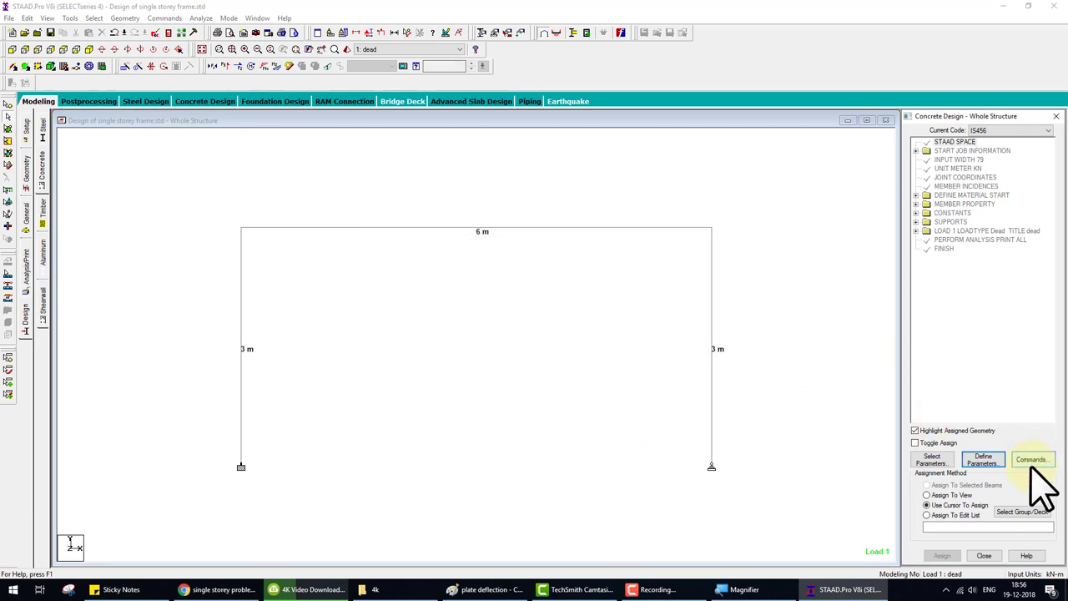
click(1032, 459)
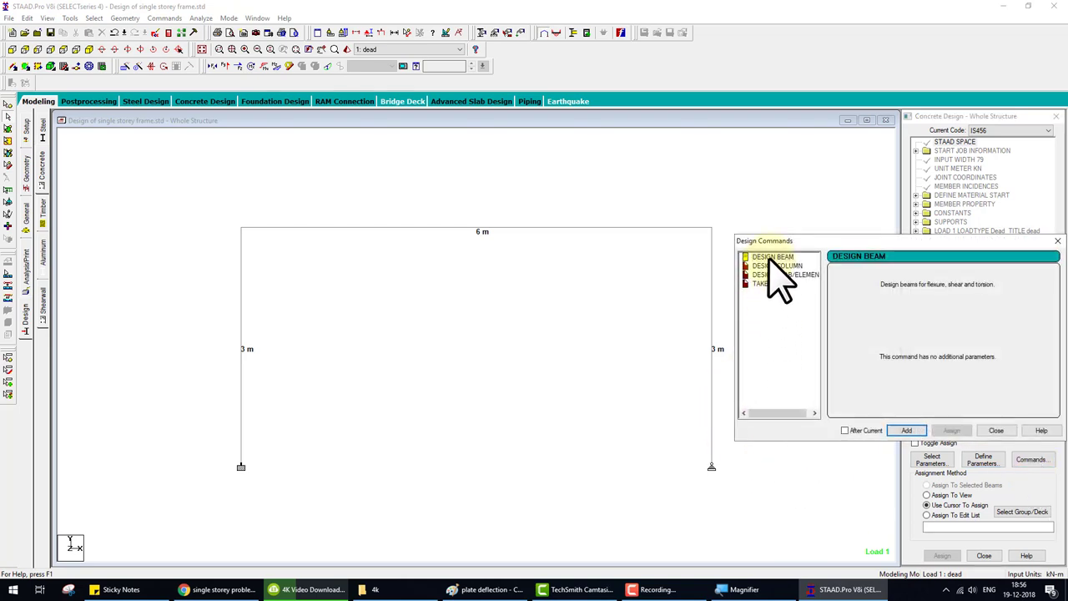
click(907, 431)
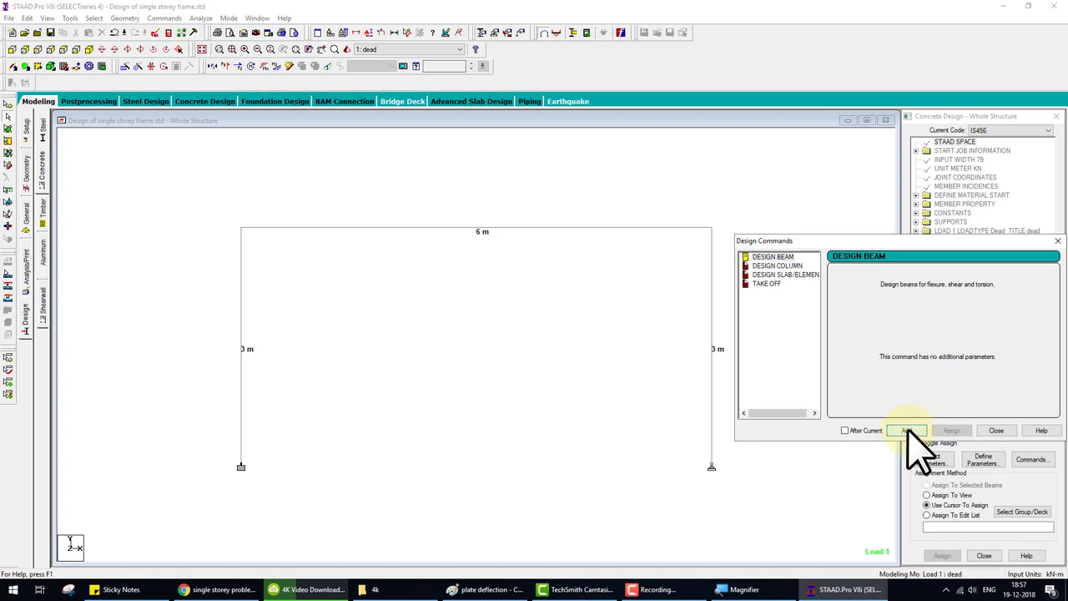
click(782, 267)
click(906, 430)
click(995, 427)
- Delete the duplicate DESIGN BEAM and assign DESIGN BEAM to the 6 m top beam
click(970, 275)
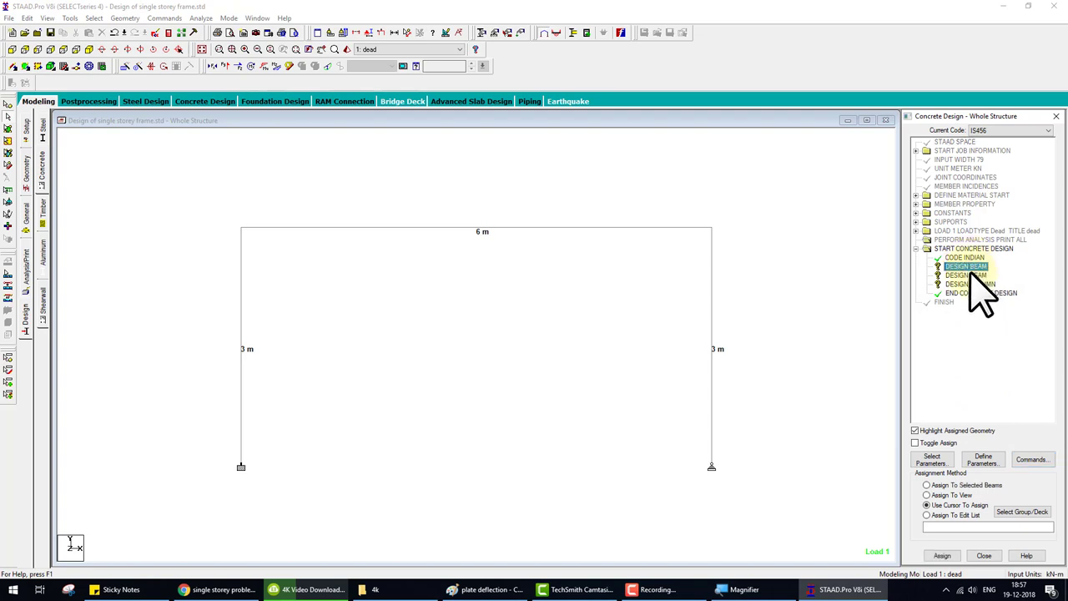
key(Delete)
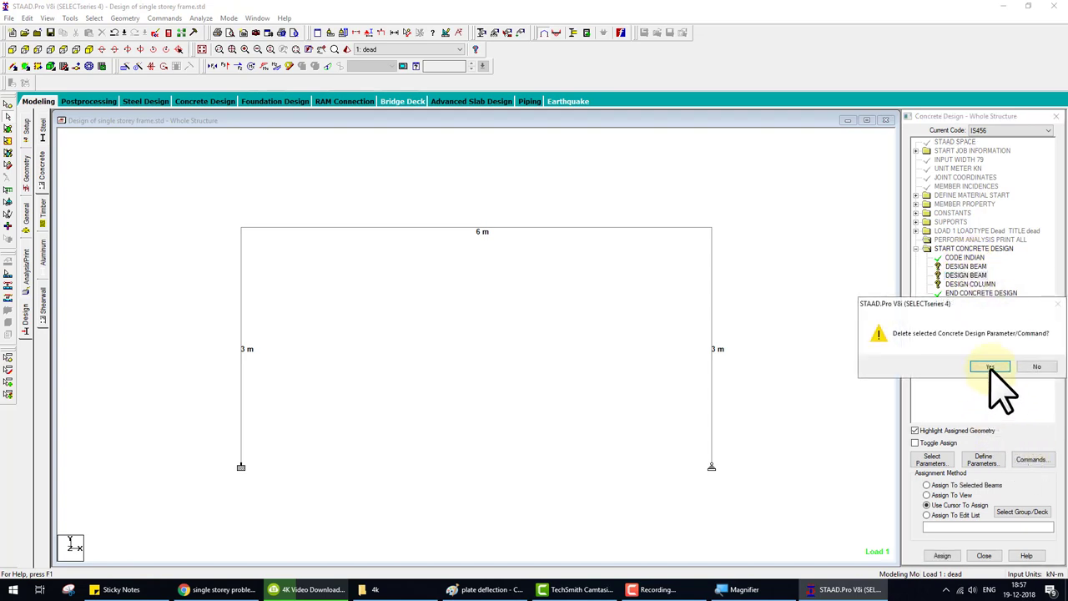
click(986, 366)
click(972, 267)
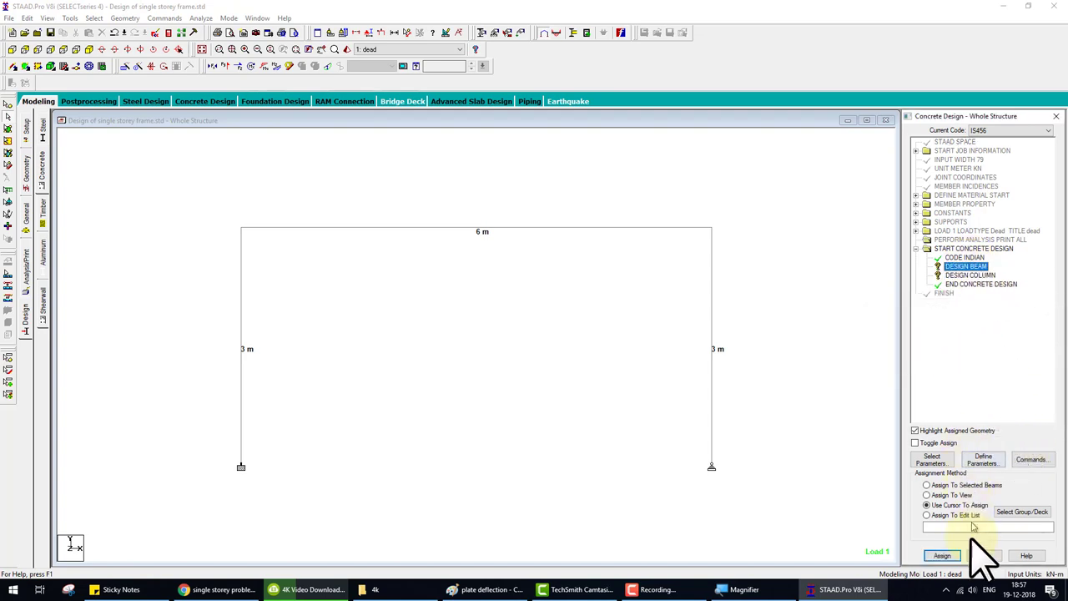
click(943, 555)
click(599, 226)
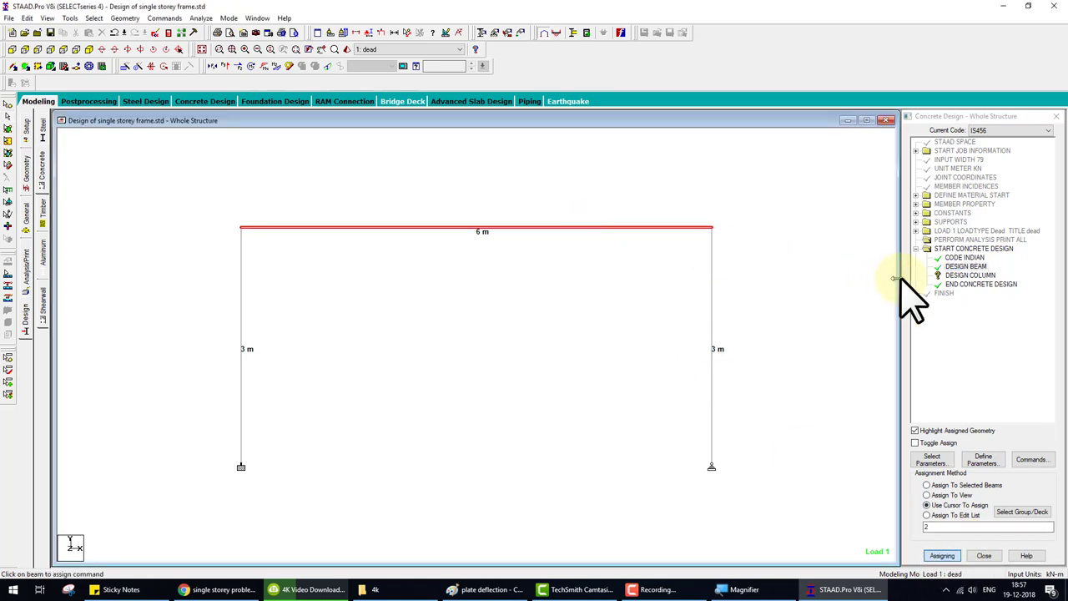
- Assign DESIGN COLUMN to the right and left 3 m columns
click(969, 274)
click(711, 313)
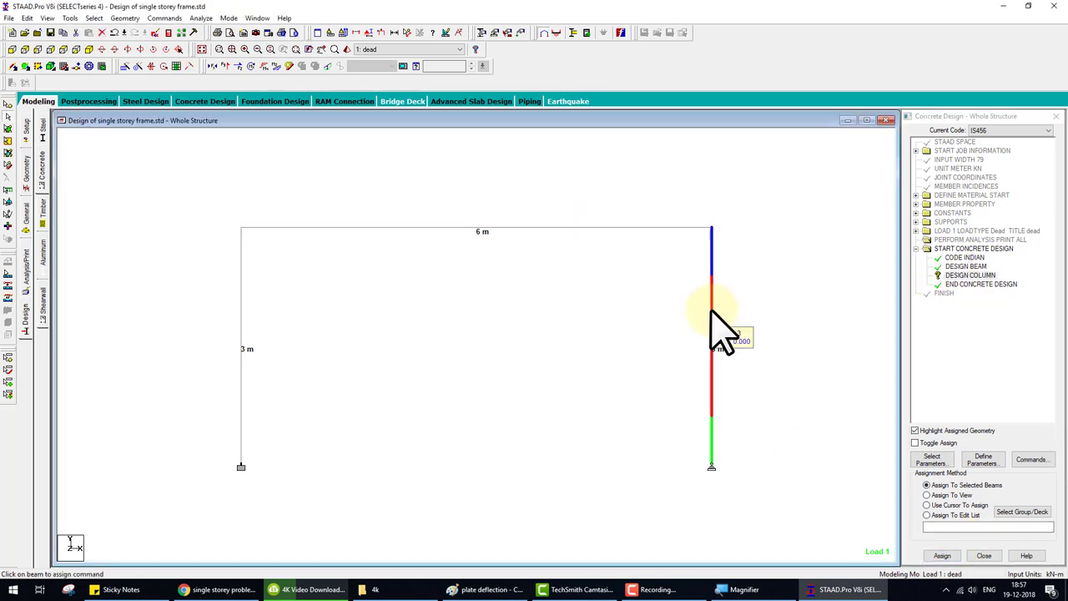
click(944, 555)
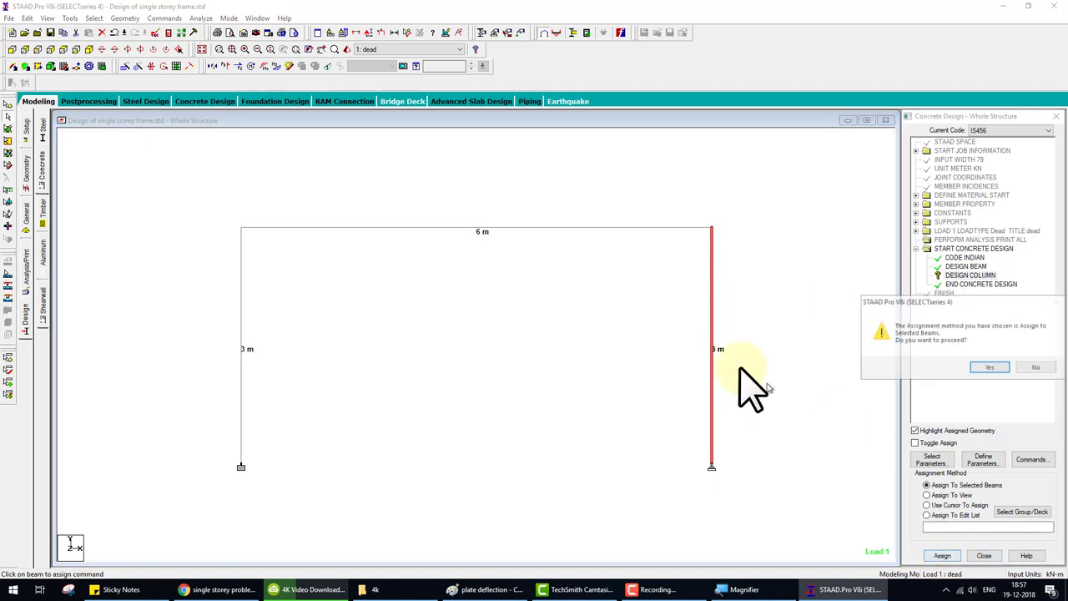
click(992, 368)
click(241, 321)
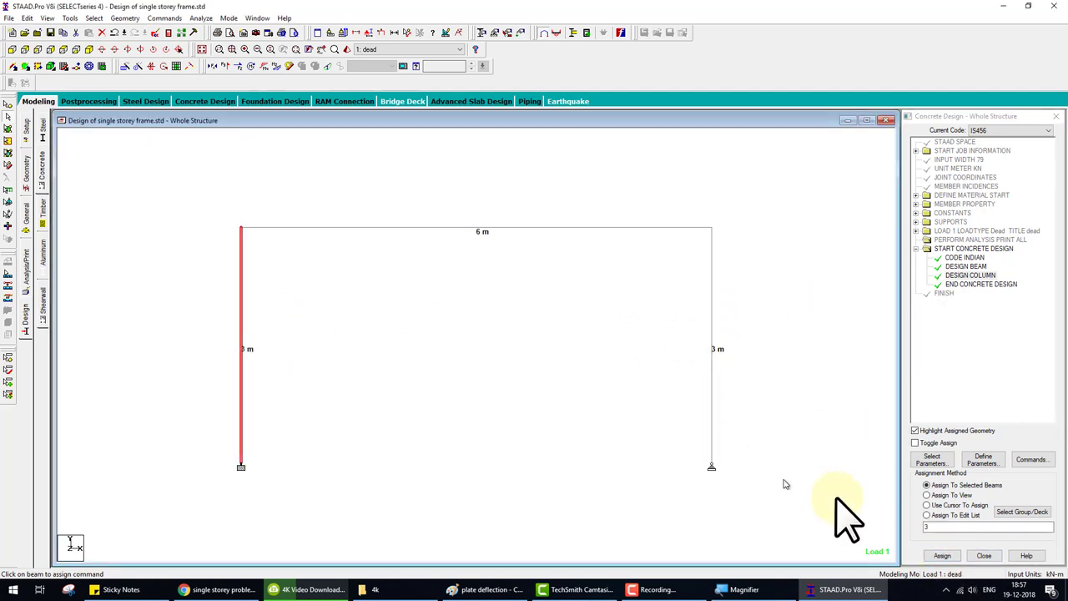
click(943, 556)
click(992, 368)
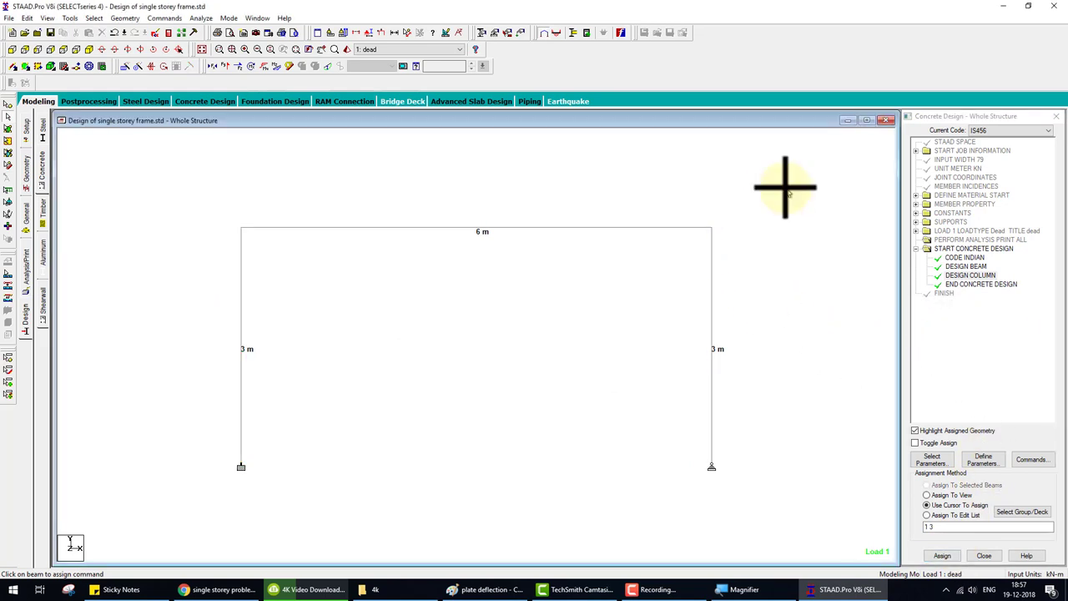
- Save and run the analysis with the IS456 design commands
click(200, 18)
click(224, 31)
click(478, 325)
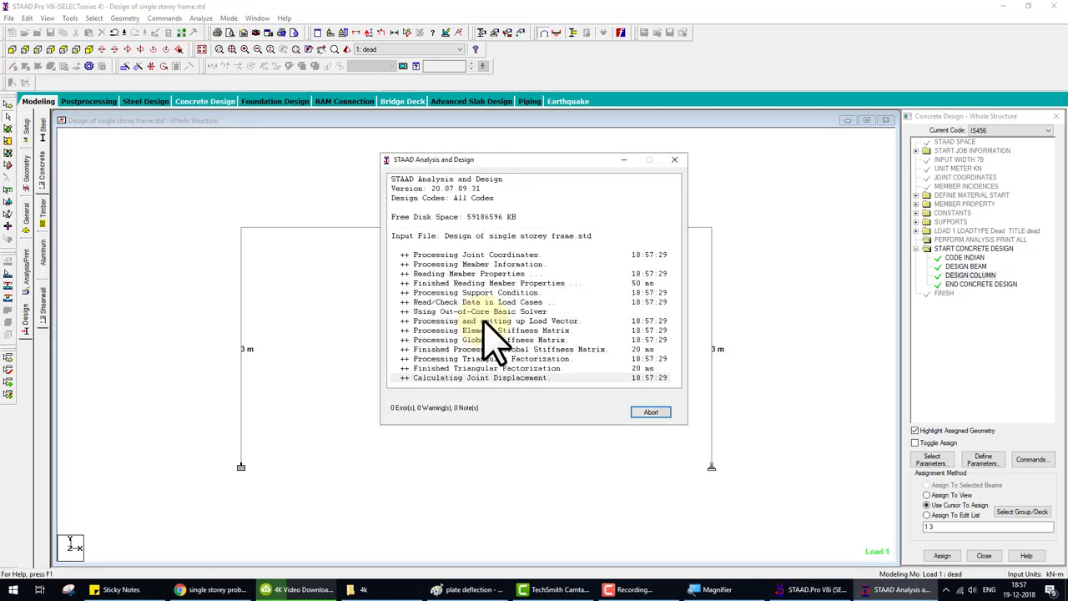
click(659, 411)
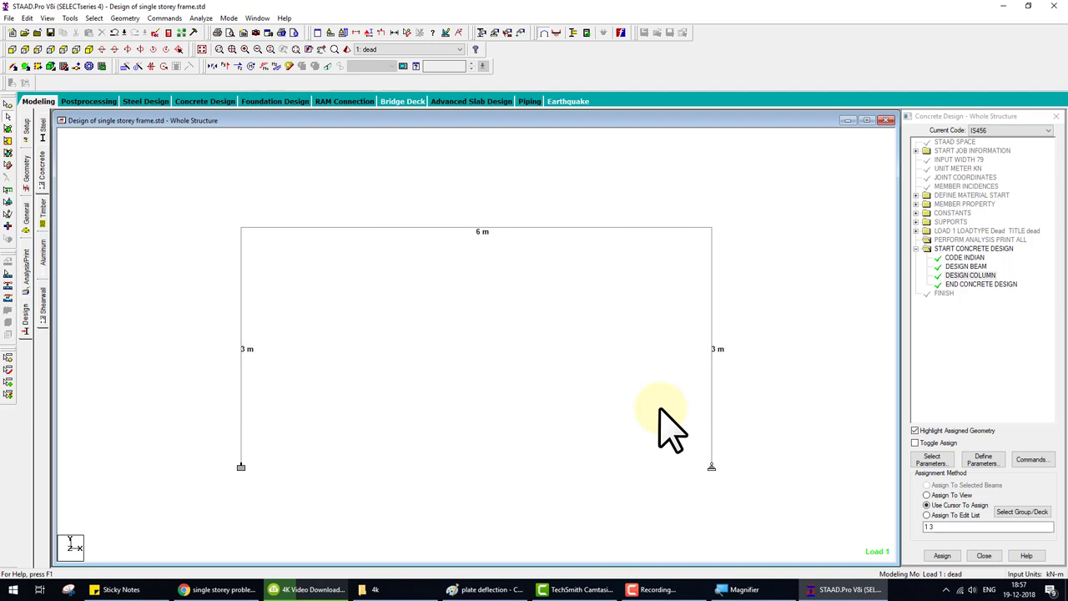
- Inspect the section properties of the top beam and left column
double_click(495, 228)
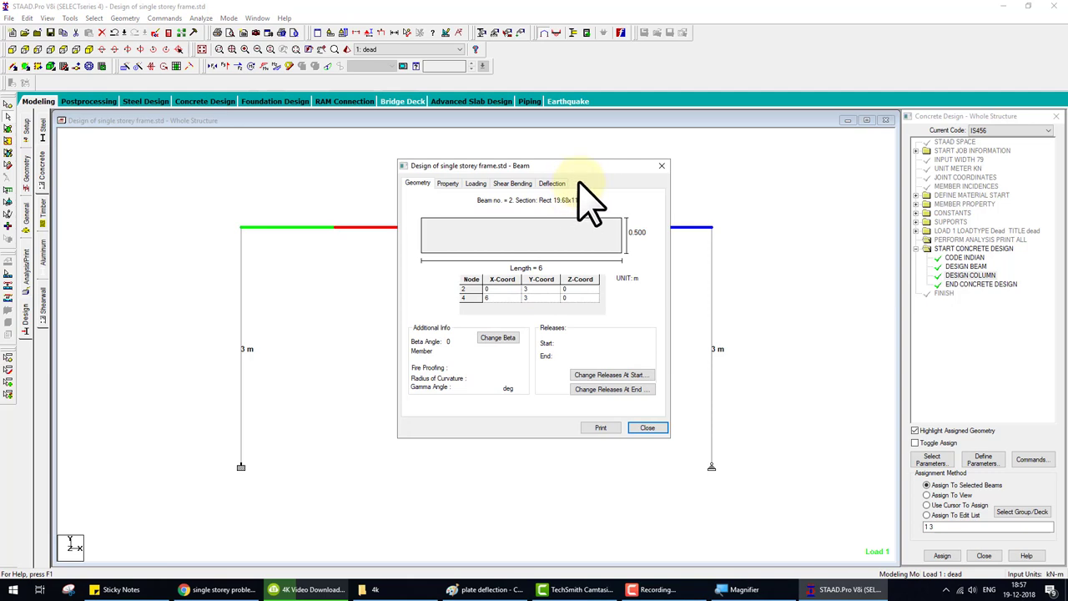
click(662, 166)
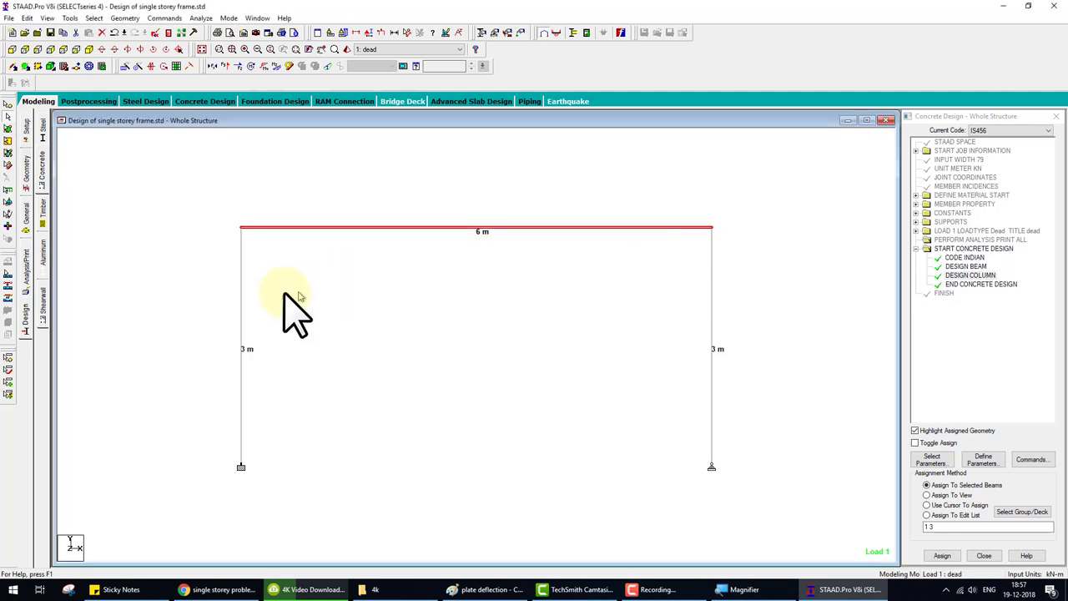
double_click(241, 302)
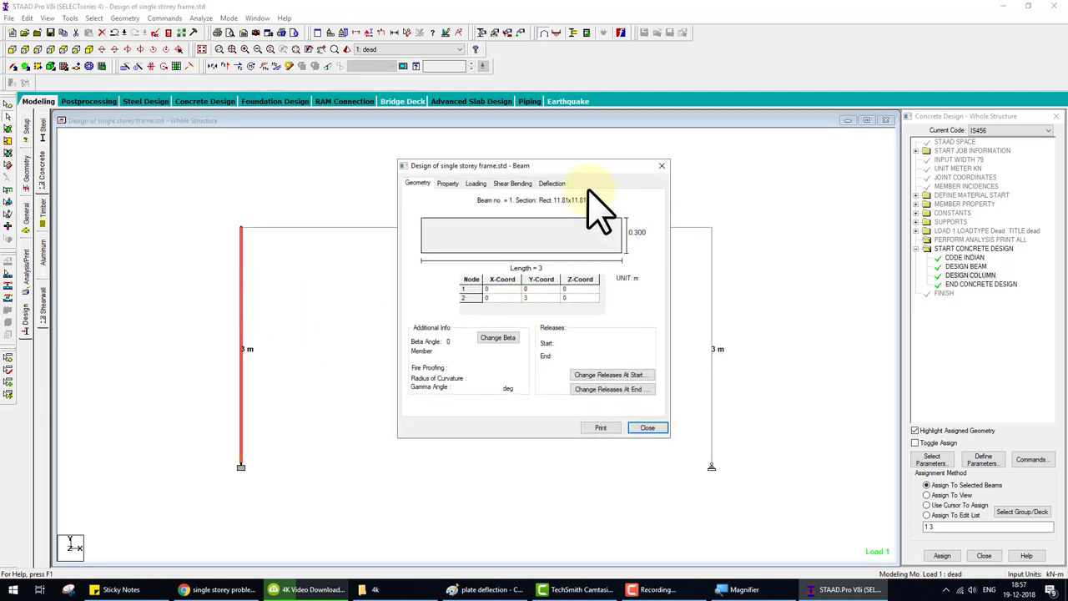
click(661, 166)
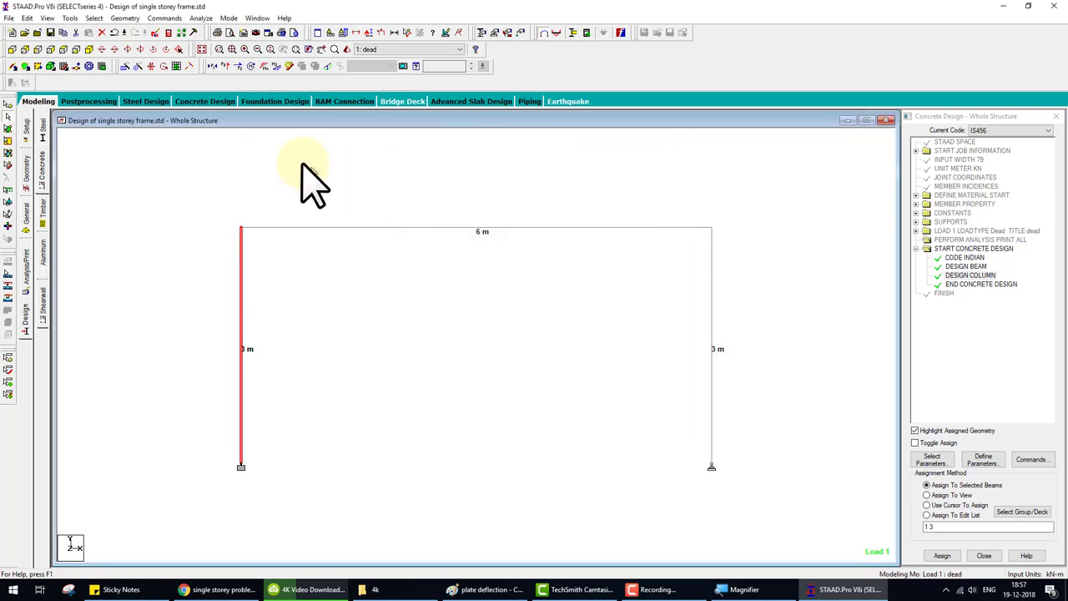
- Search the output report for 'fail' and review beam 2 and columns 1 and 3 results
click(167, 37)
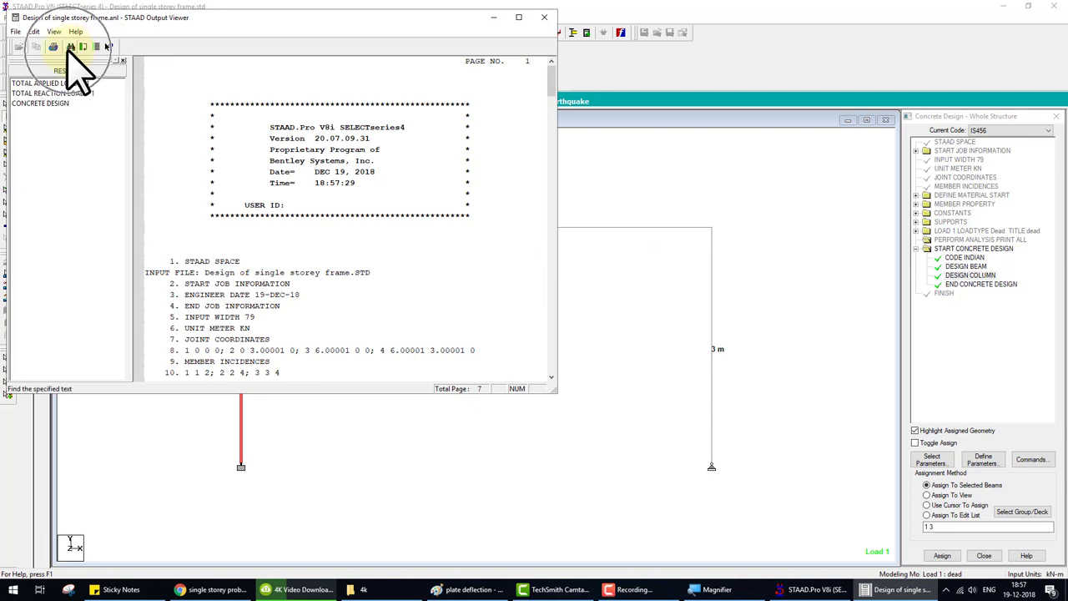
click(71, 47)
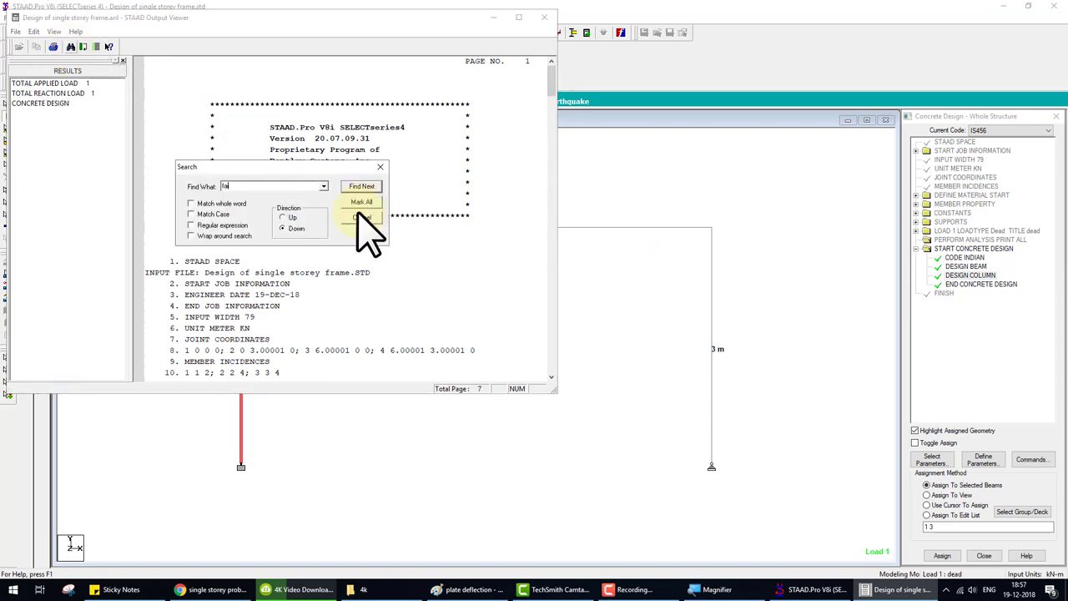
key(Return)
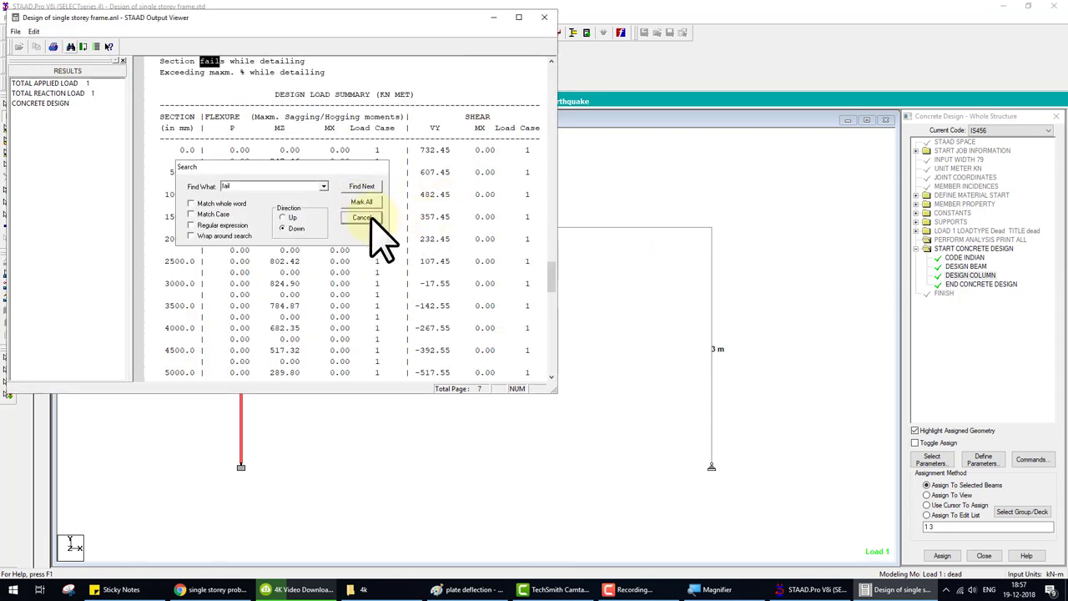
click(364, 218)
scroll(334, 232, up, 2)
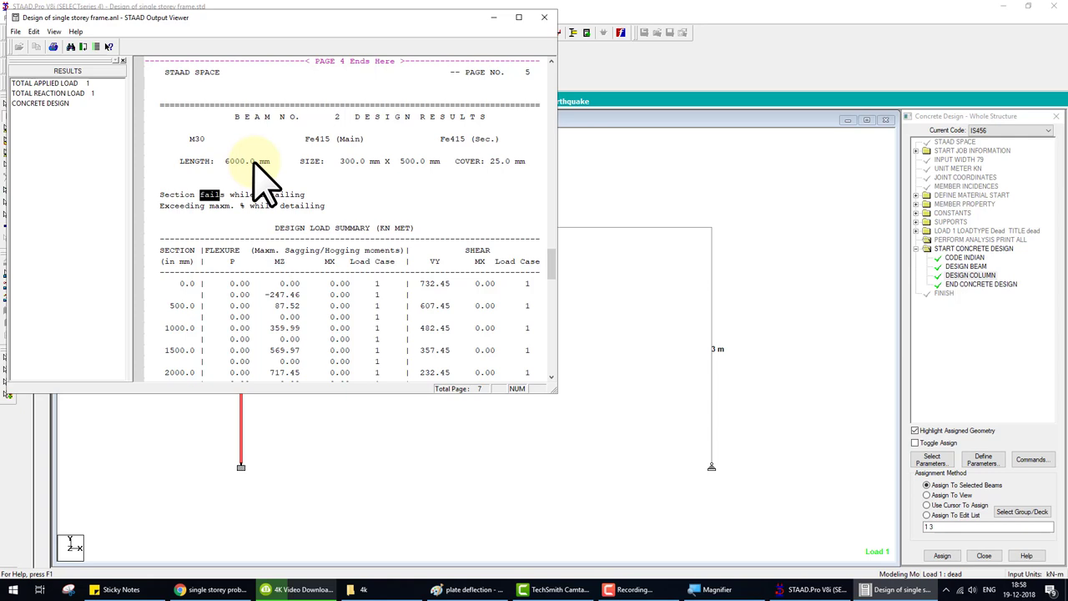
scroll(417, 298, down, 15)
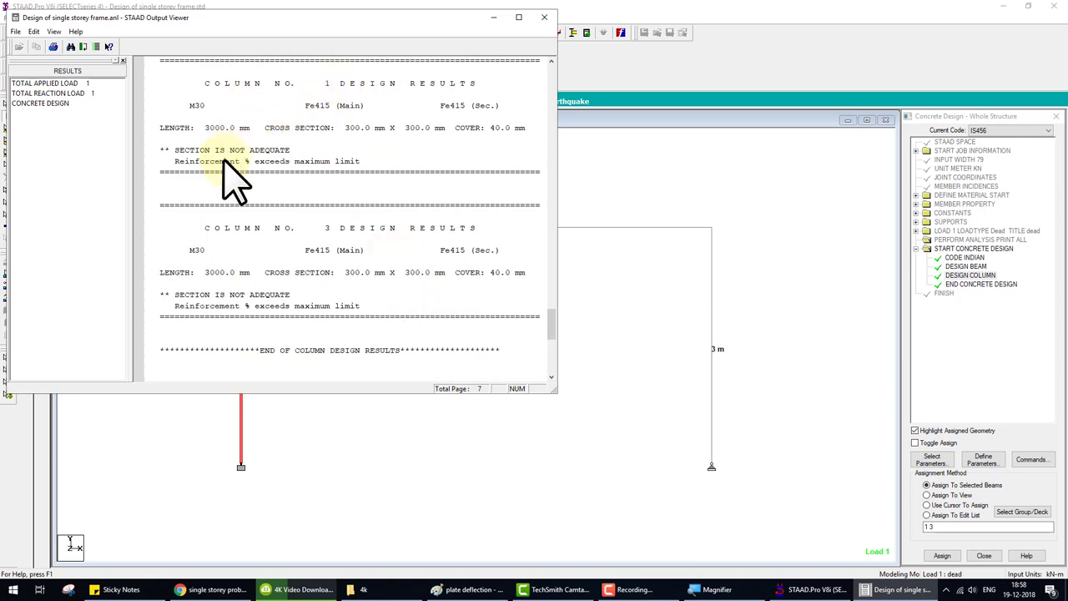
click(232, 297)
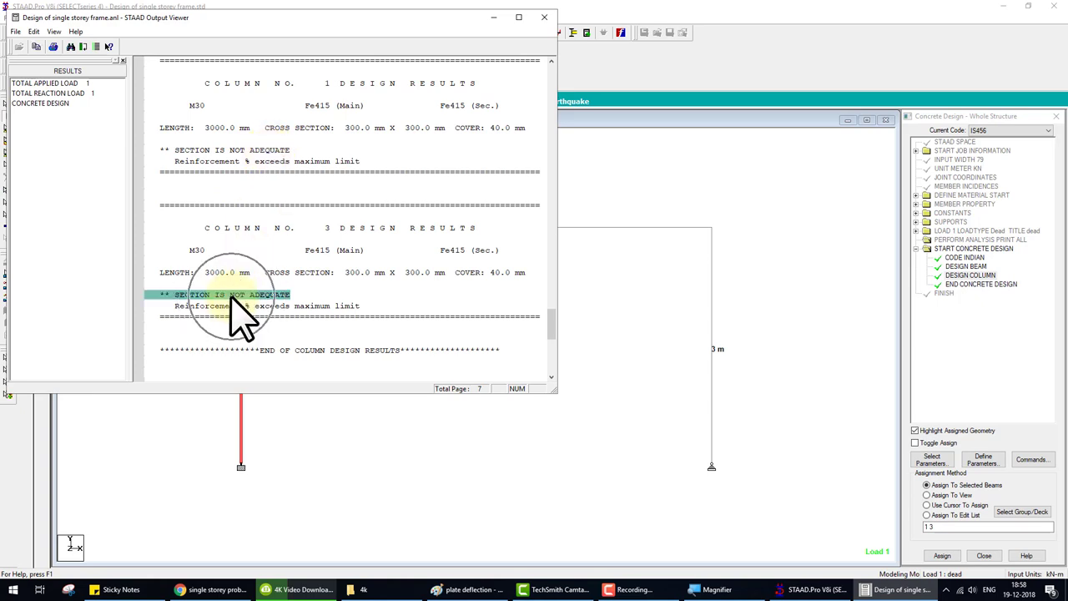
- Change the top beam's rectangular section to 0.9 m deep by 0.4 m wide
click(544, 17)
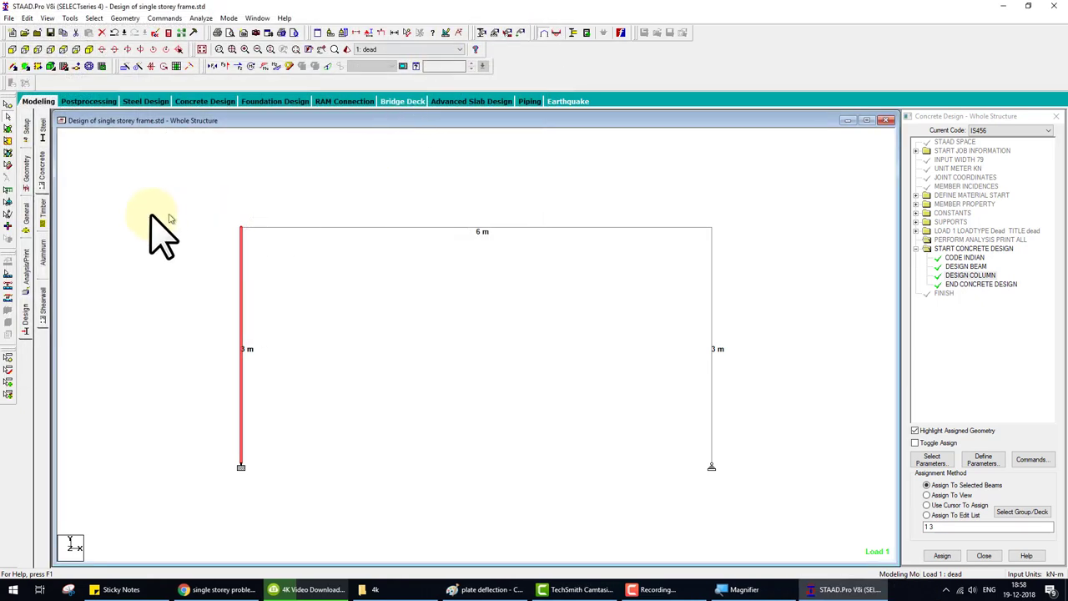
click(28, 207)
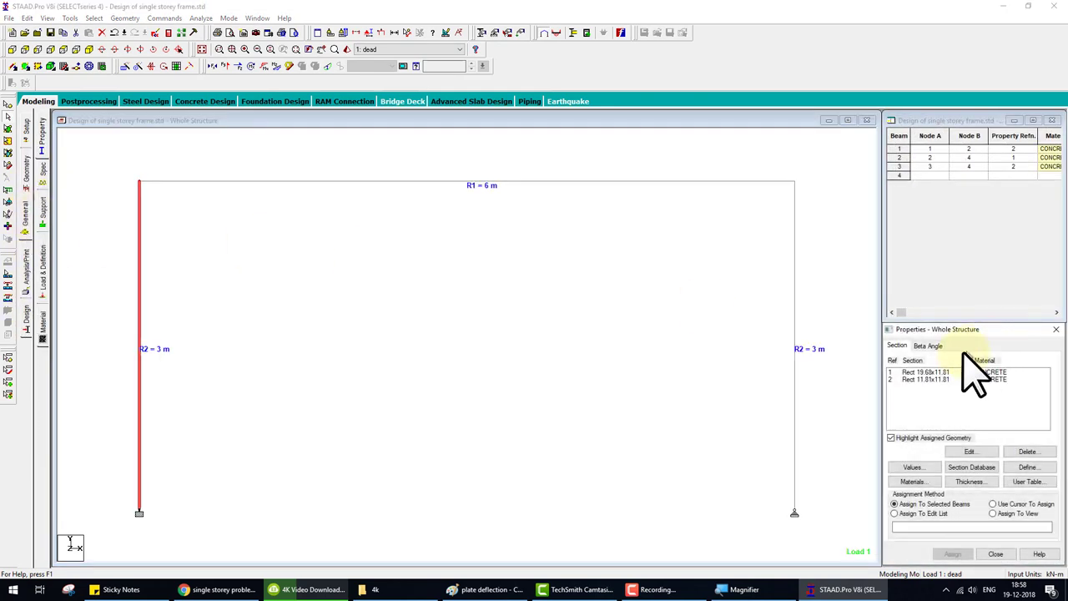
double_click(926, 372)
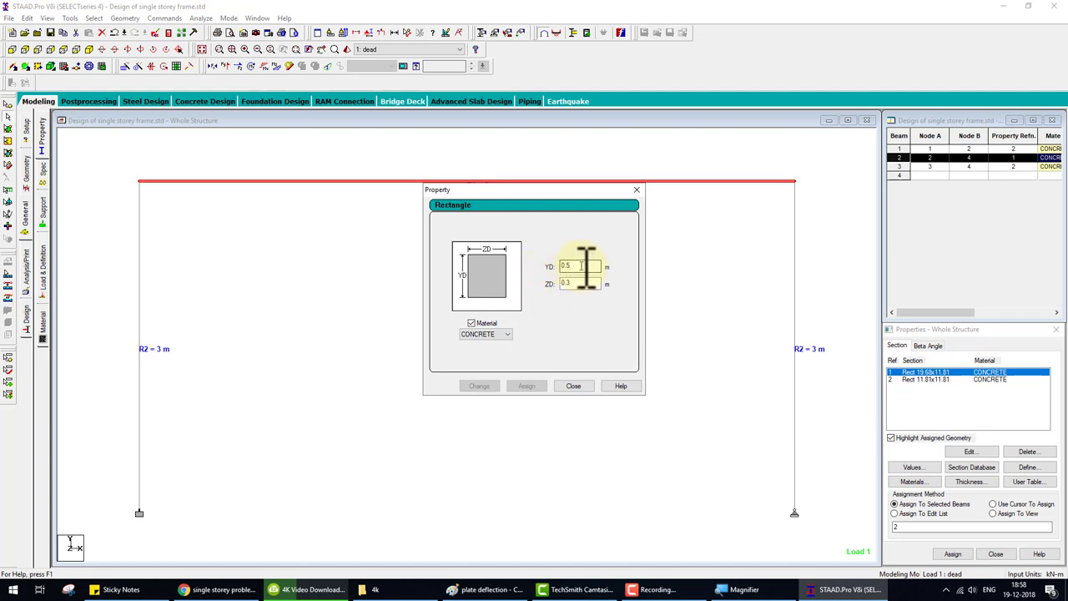
double_click(577, 265)
text(0.6)
text(0.5)
double_click(578, 265)
text(0)
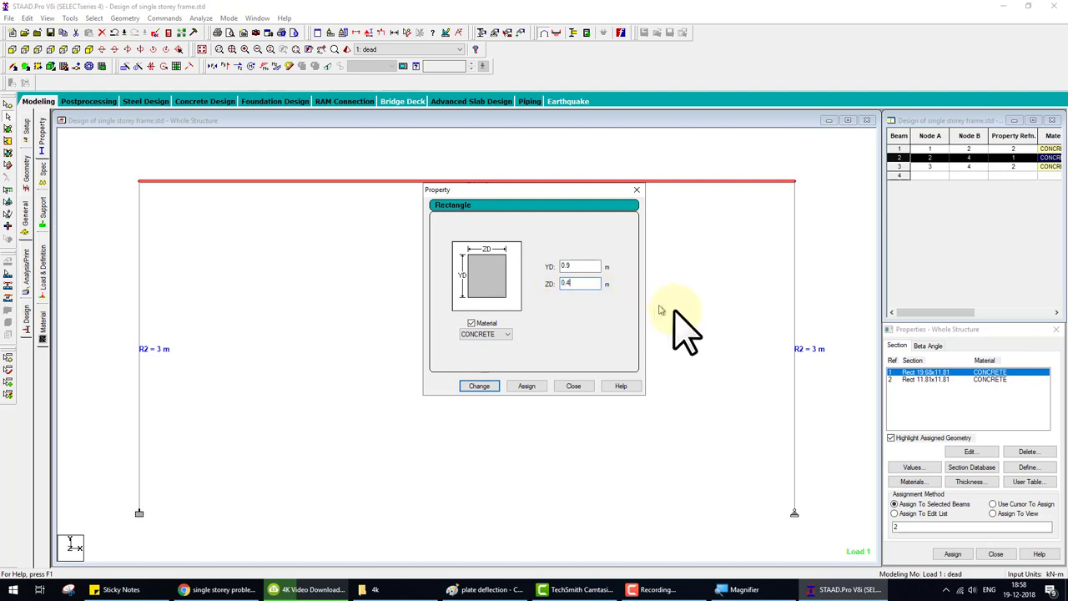
click(481, 386)
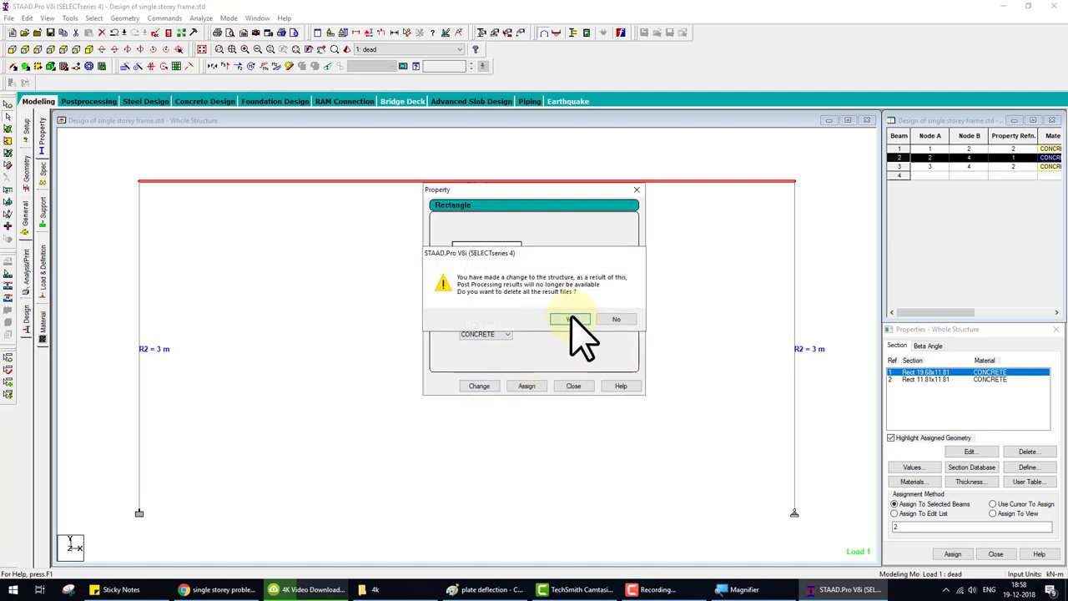
click(571, 319)
click(575, 387)
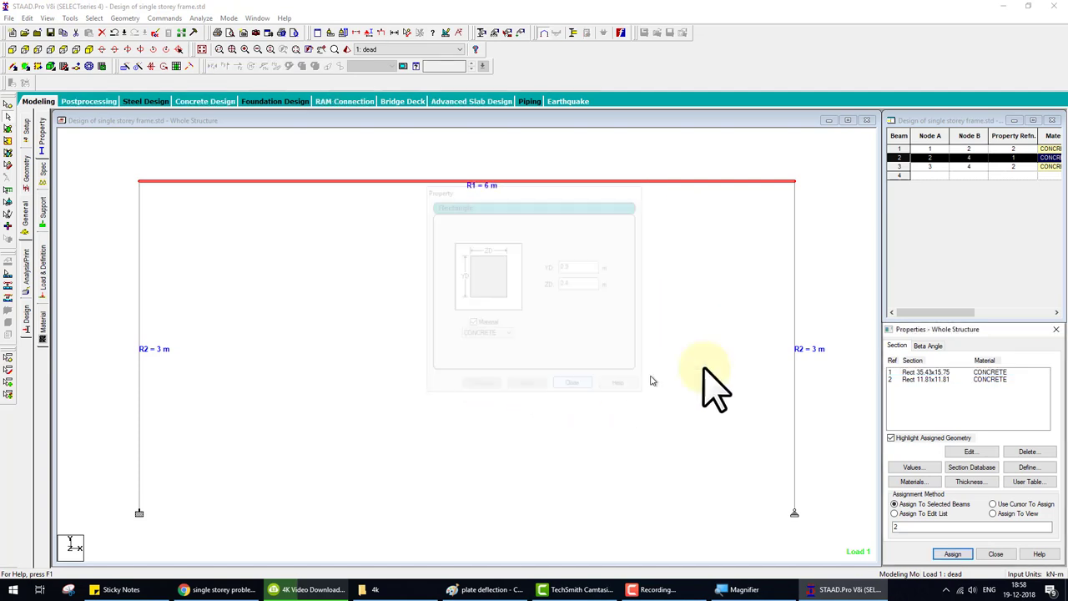
- Change the columns' rectangular section to 0.9 m by 0.9 m
double_click(918, 379)
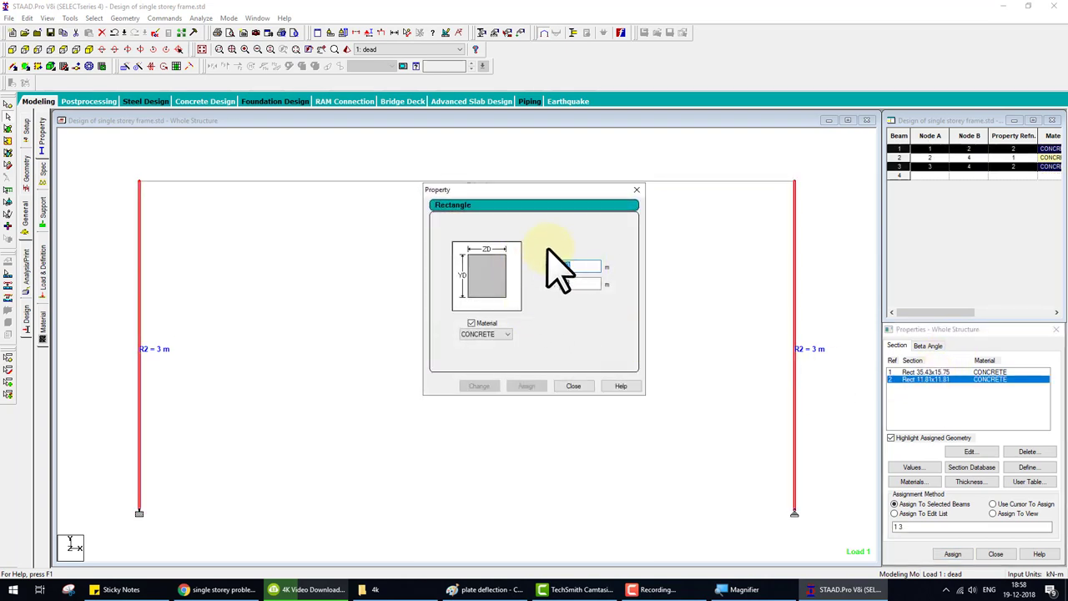
double_click(584, 265)
text(0.9)
double_click(580, 284)
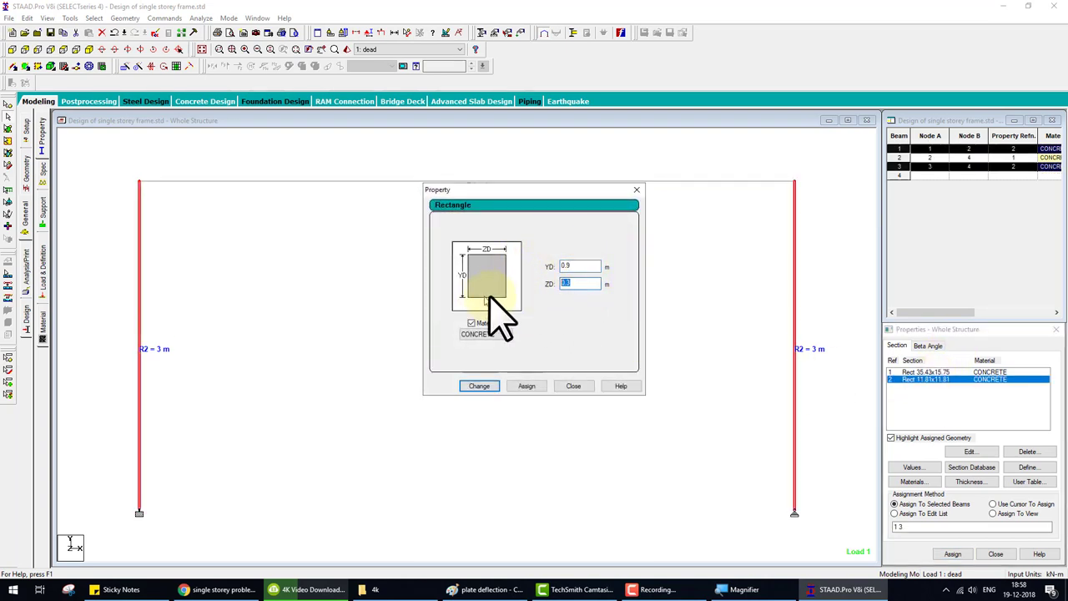
text(0.9)
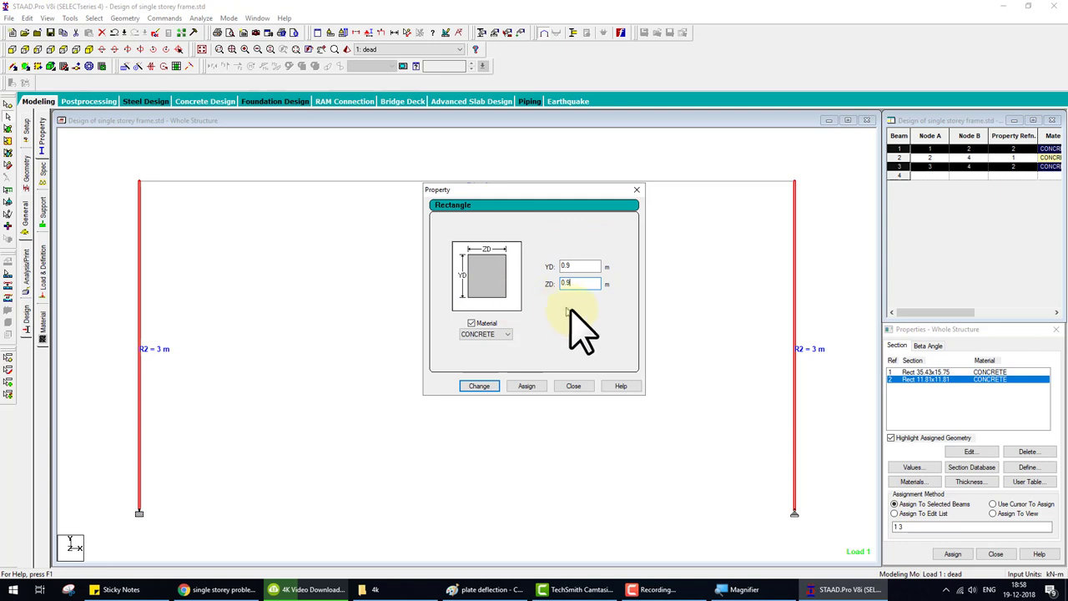
click(483, 385)
click(577, 385)
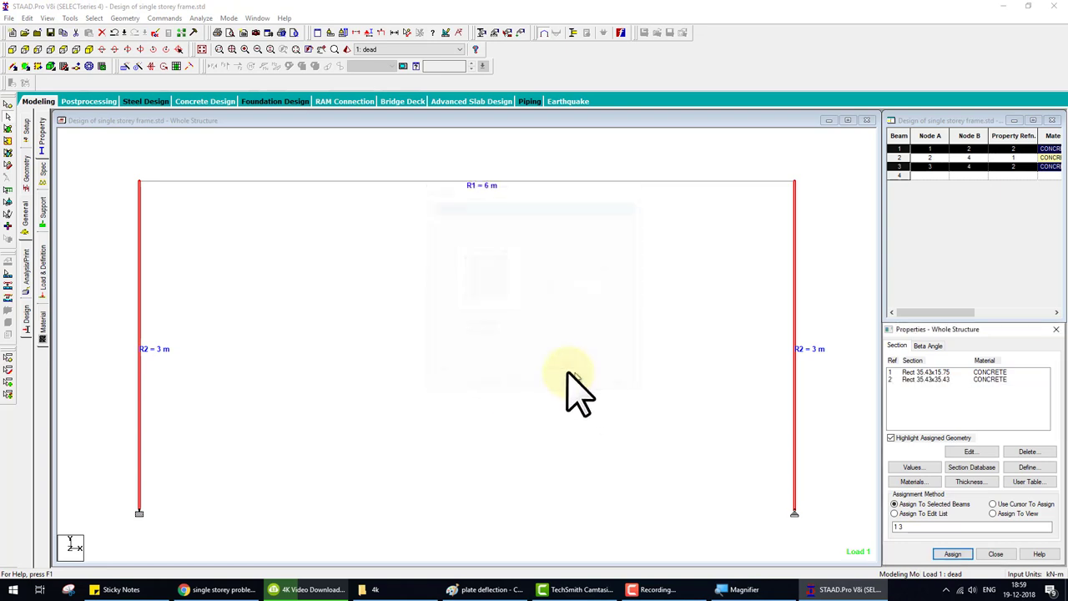
- Save and re-run the analysis on the enlarged-section frame
click(205, 17)
click(210, 28)
click(472, 314)
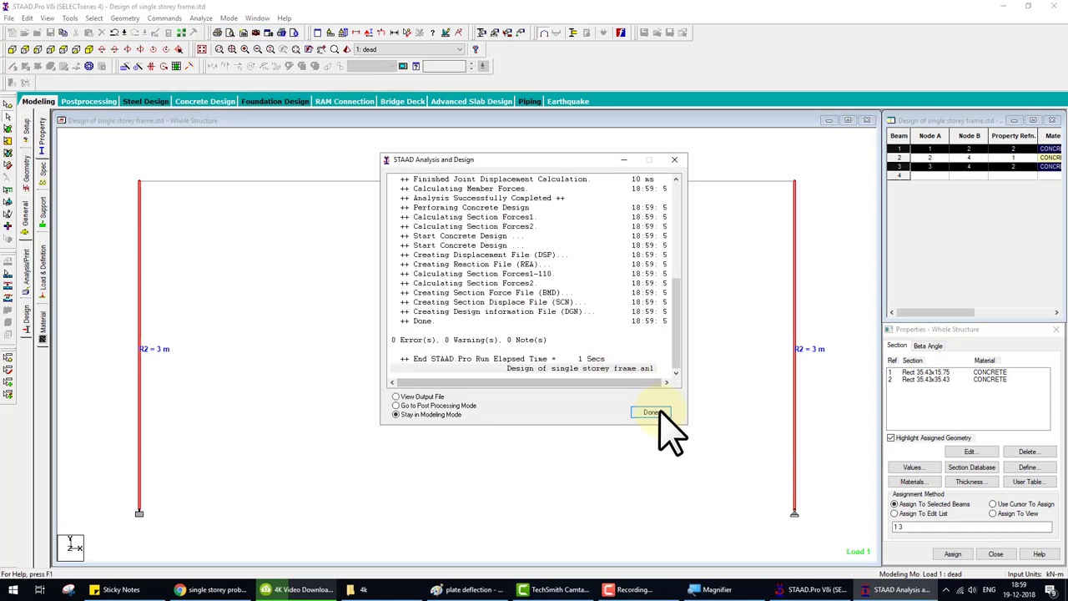
click(655, 412)
- View the Concrete Design tab for top beam 2 and left column 1
double_click(549, 180)
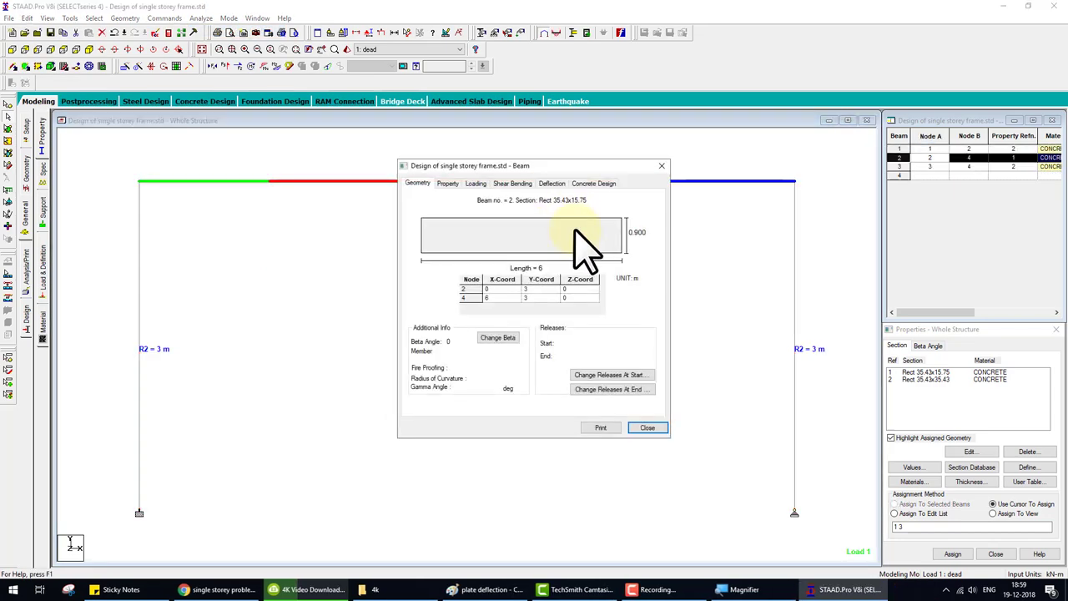
click(593, 185)
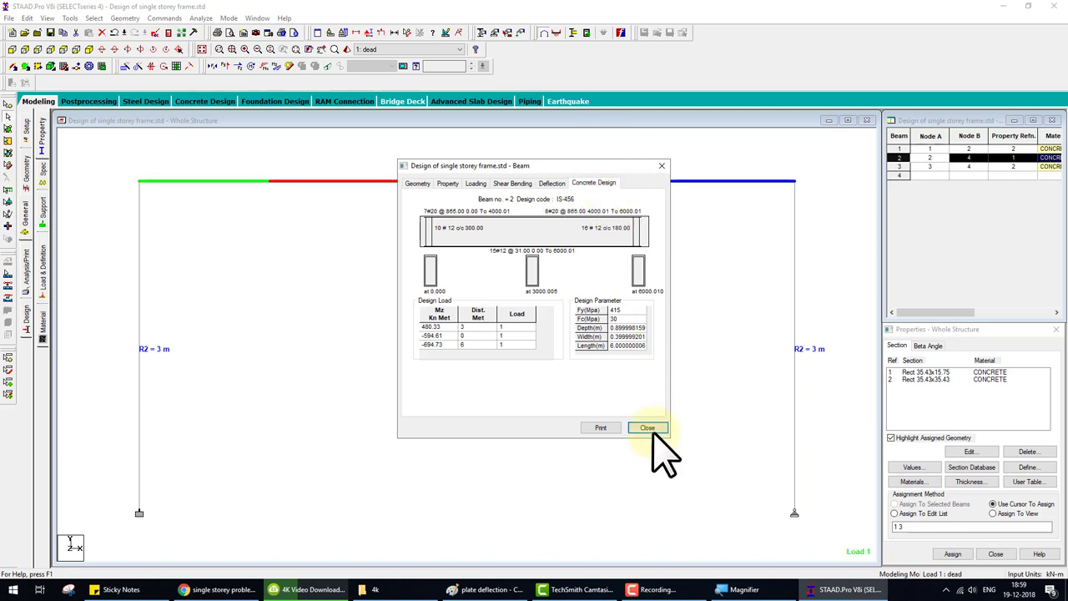
click(647, 427)
double_click(139, 308)
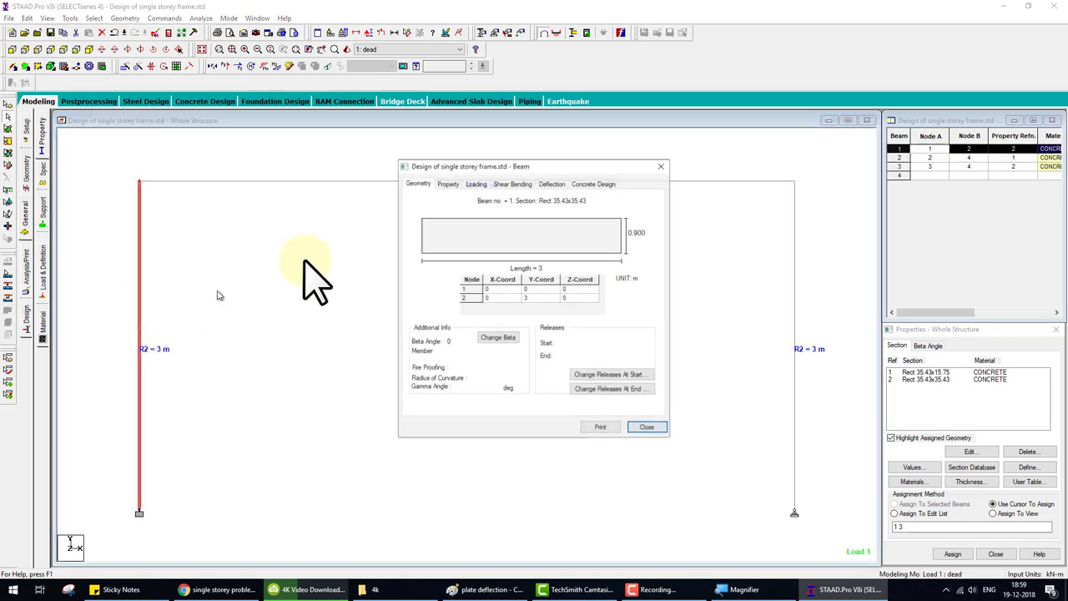
click(594, 185)
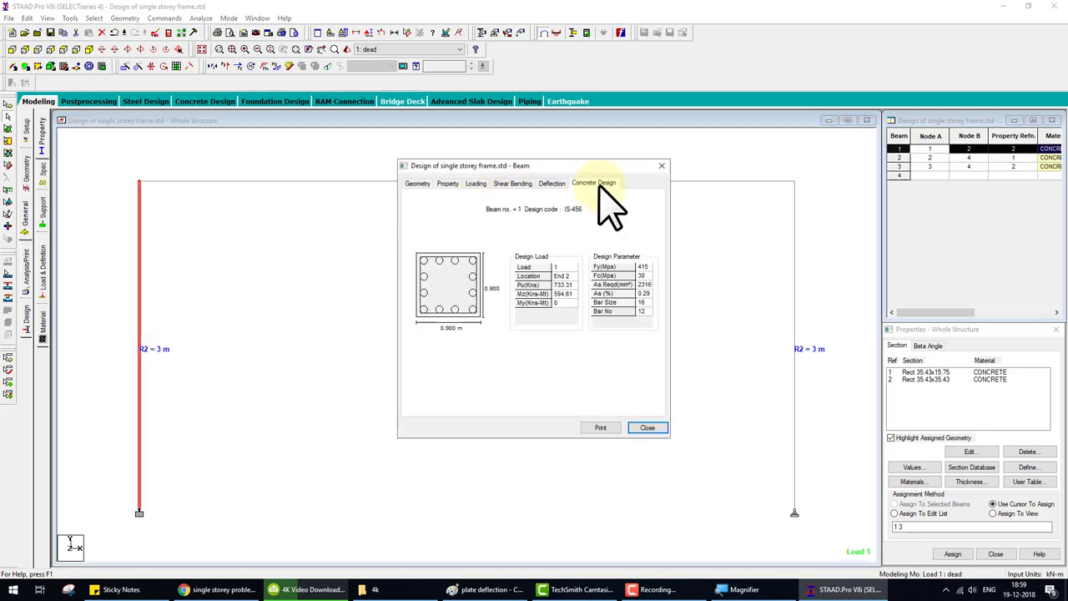
click(661, 165)
- Re-examine beam 2's reinforcement layout and column 1's 2316 mm², twelve 16 mm bar design
double_click(381, 181)
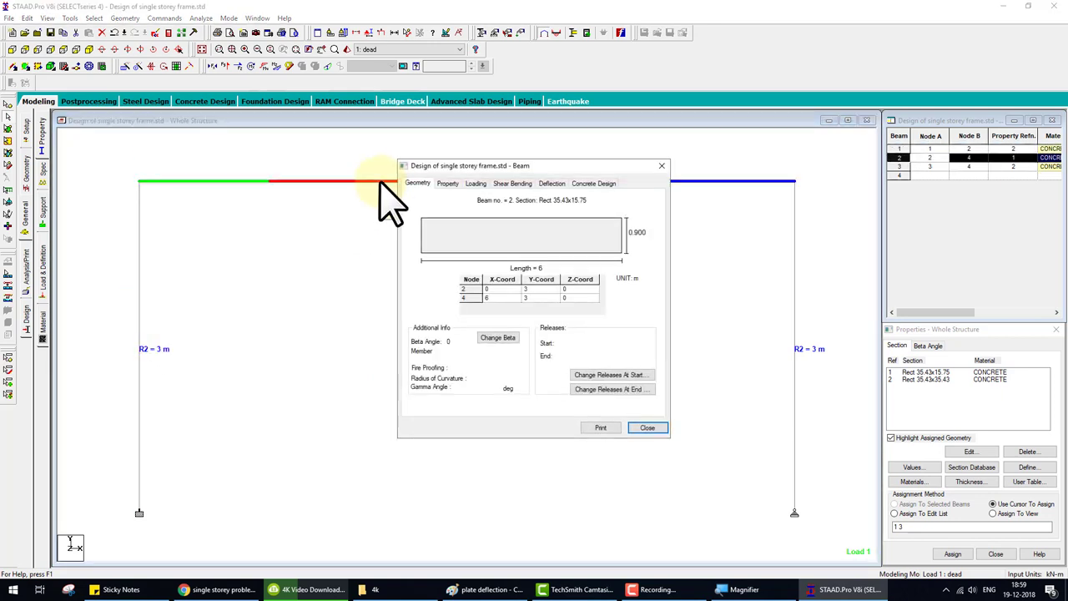
click(592, 184)
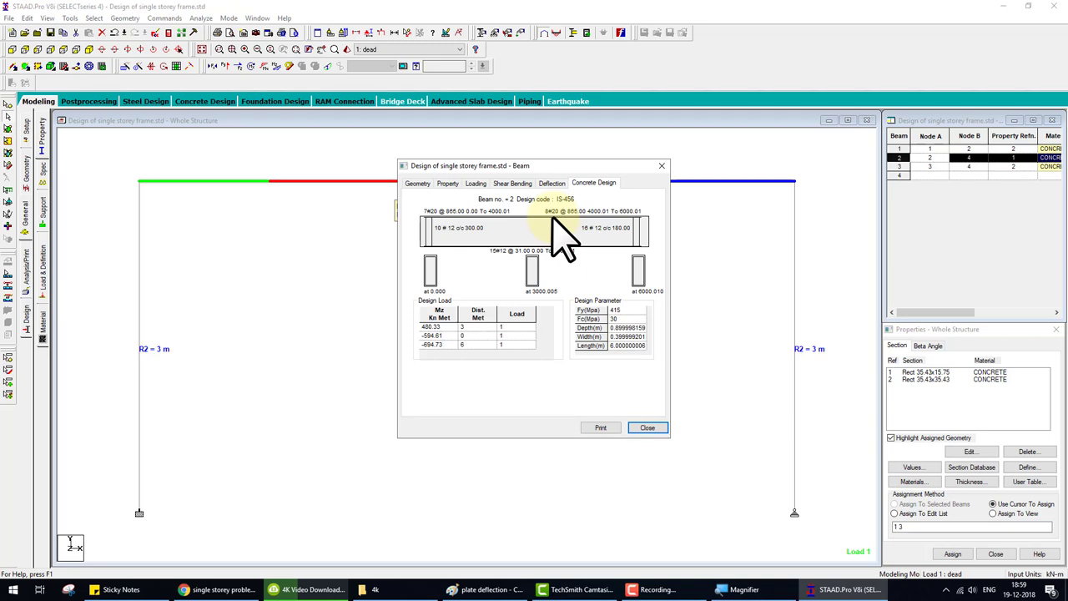
click(646, 428)
double_click(140, 267)
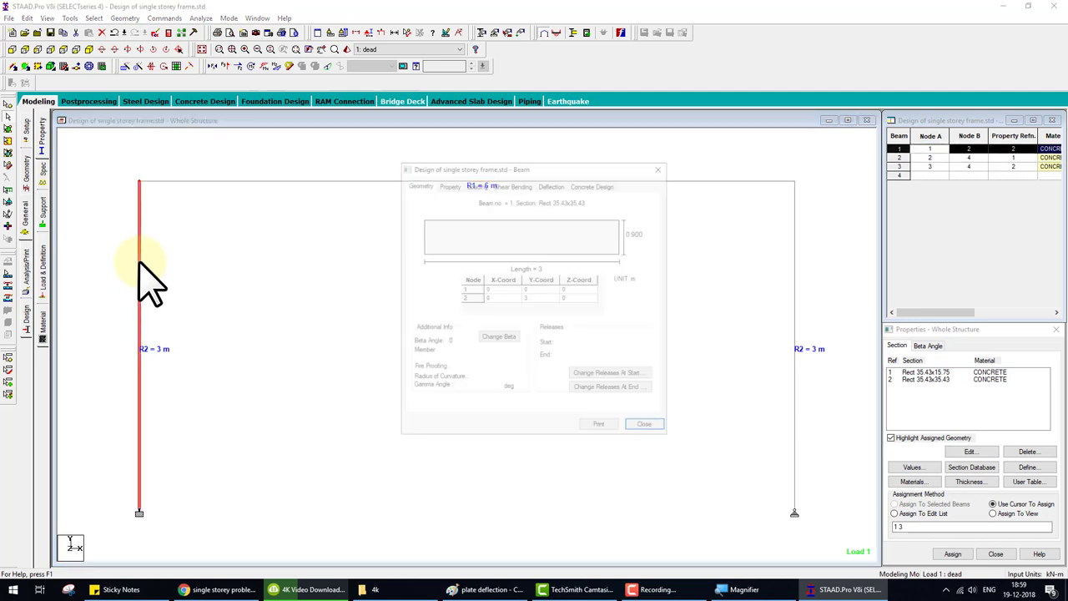
click(589, 183)
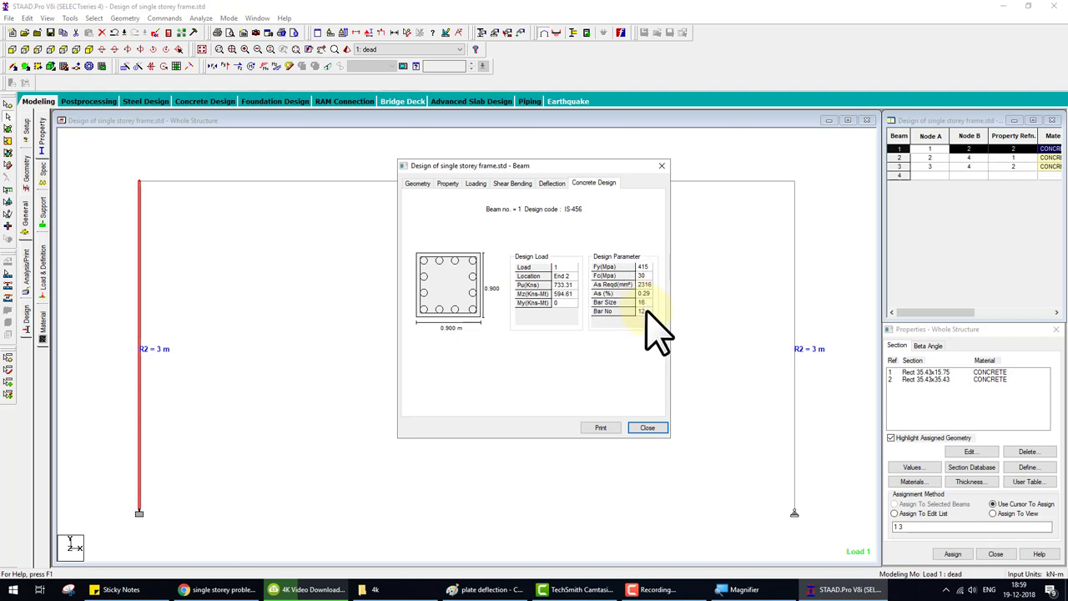
- Open the output file's CONCRETE DESIGN results and check beam 2's bottom reinforcement
click(646, 428)
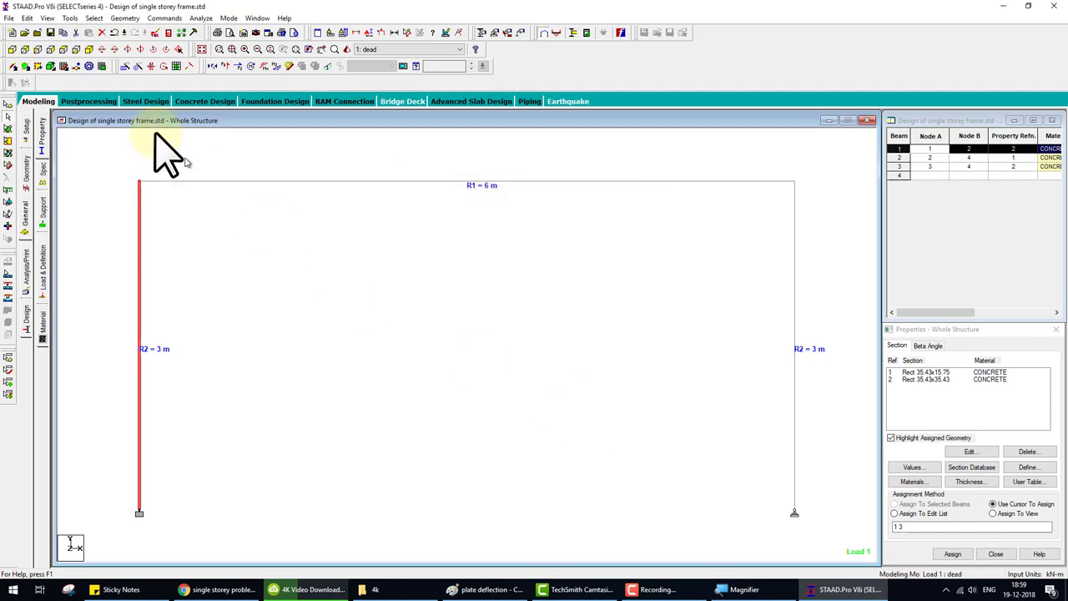
click(168, 34)
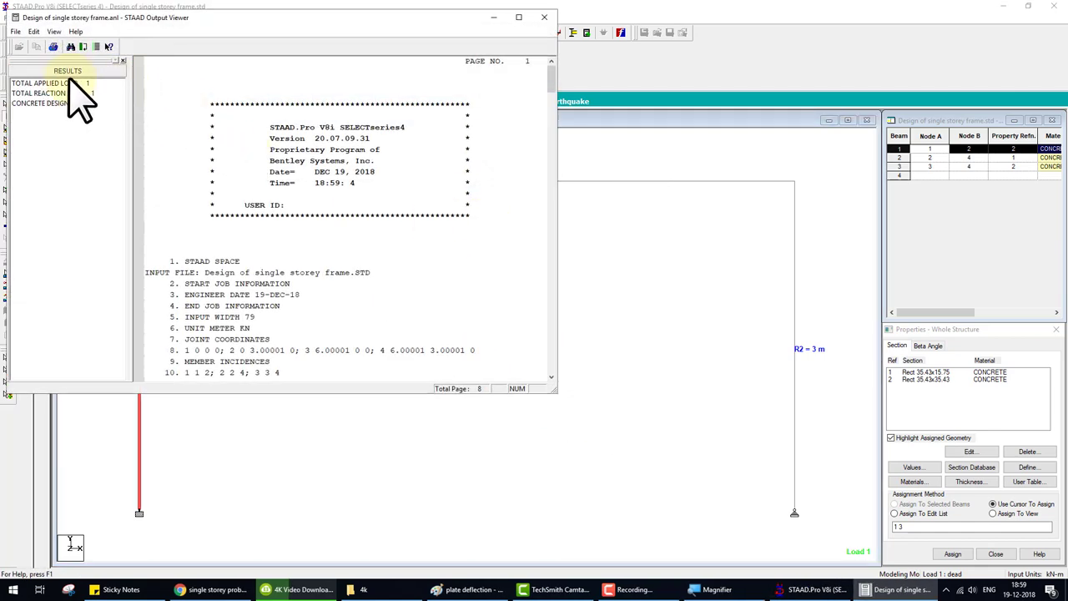
click(55, 104)
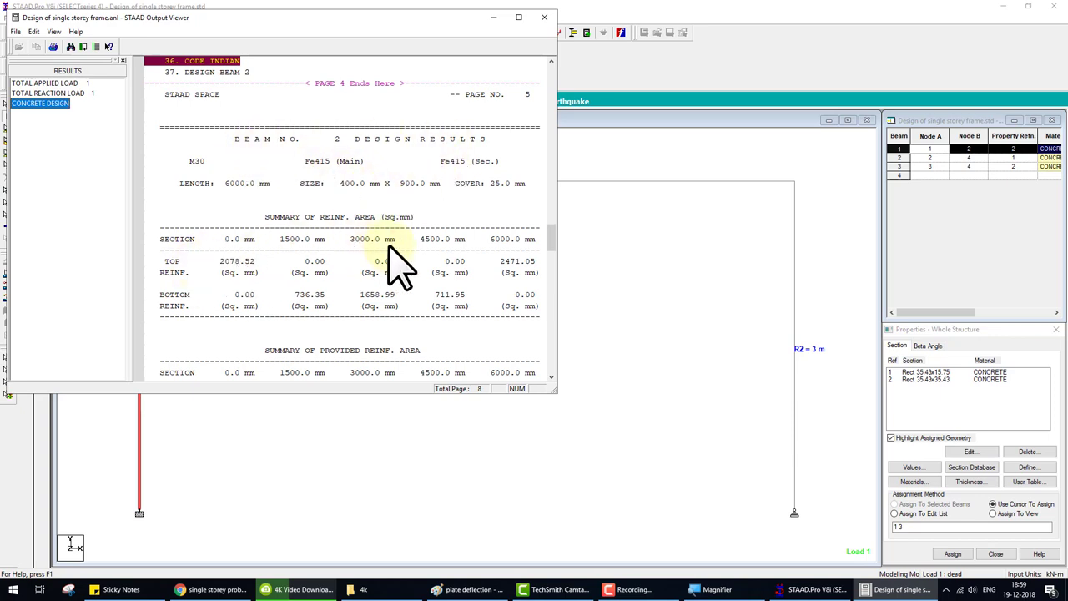
click(382, 299)
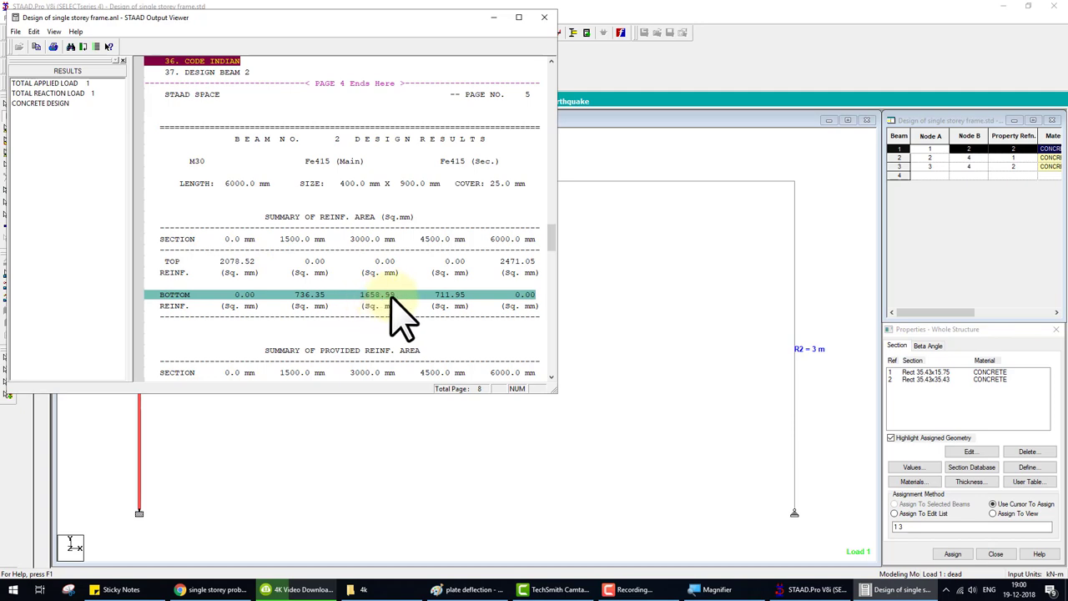
- Review column 3's steel area, concrete area and 28 × 12 mm bars with 8 mm ties
scroll(403, 313, down, 7)
scroll(413, 315, down, 20)
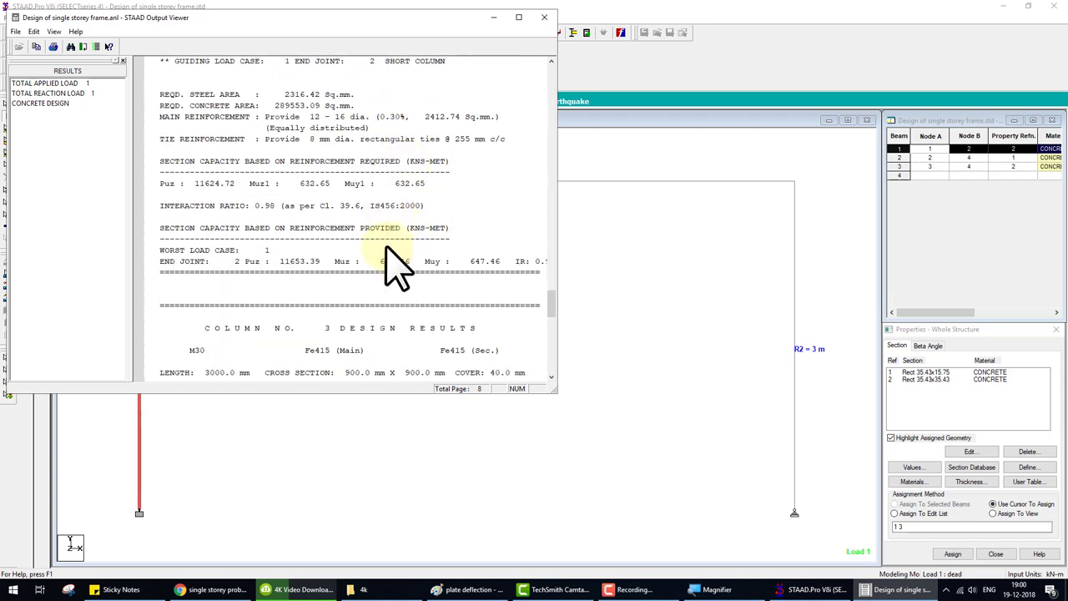
scroll(388, 264, down, 4)
scroll(358, 271, down, 3)
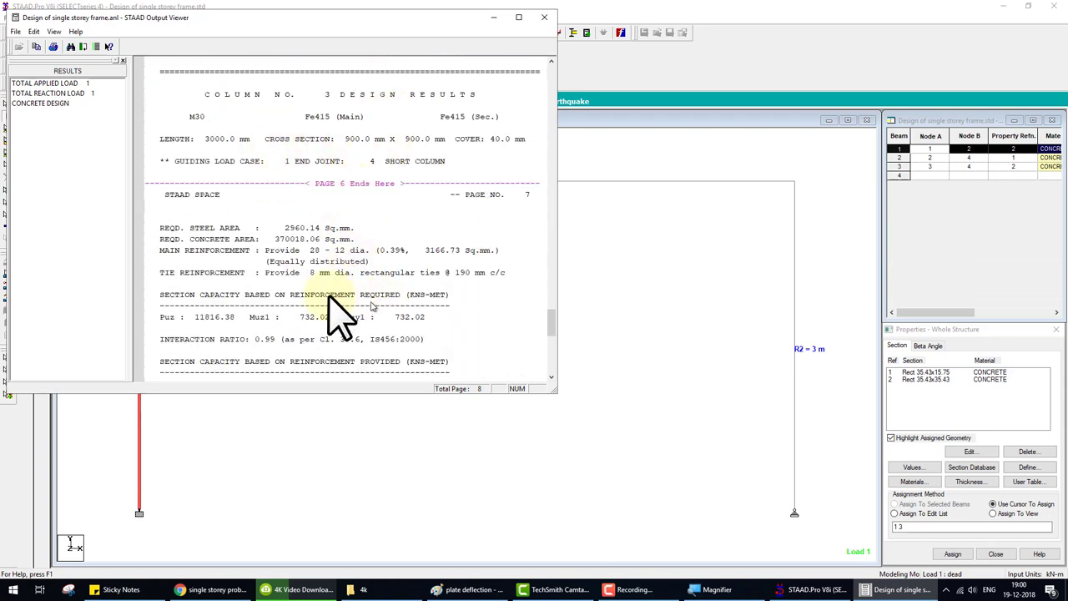
click(296, 232)
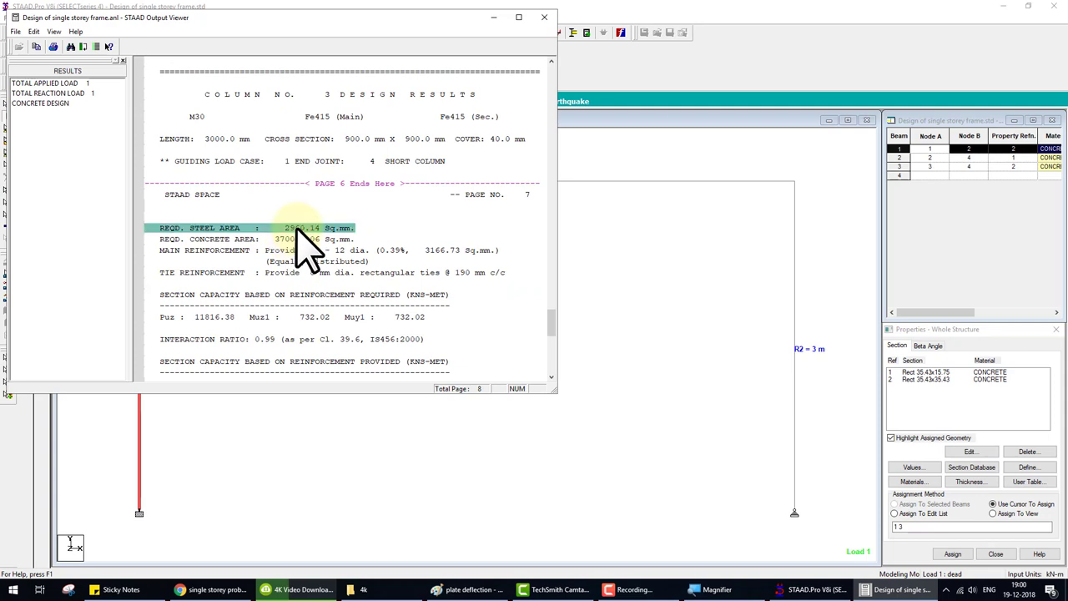
click(294, 240)
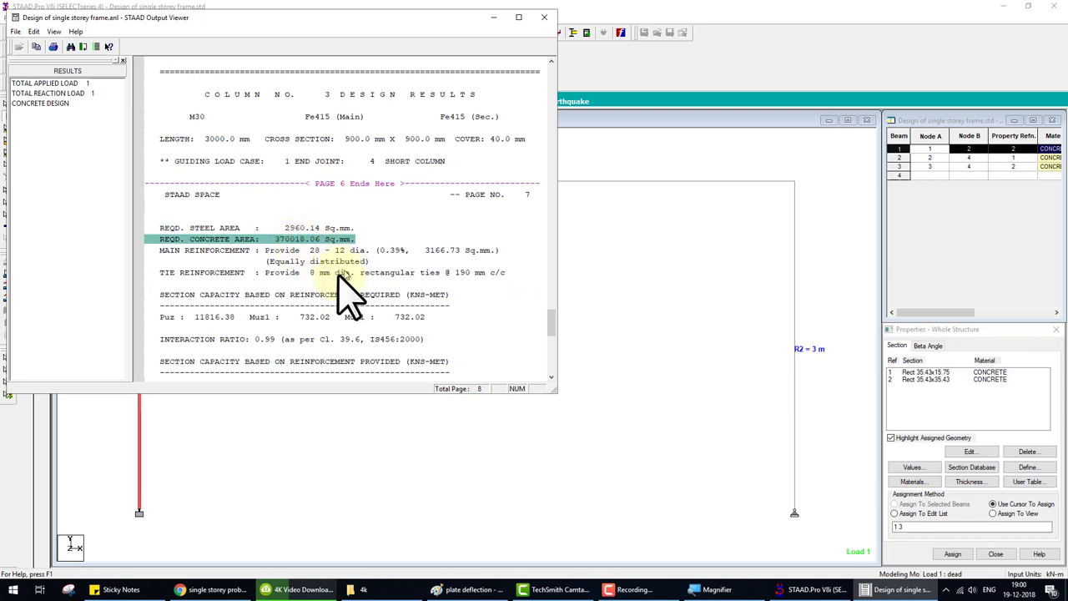
click(322, 277)
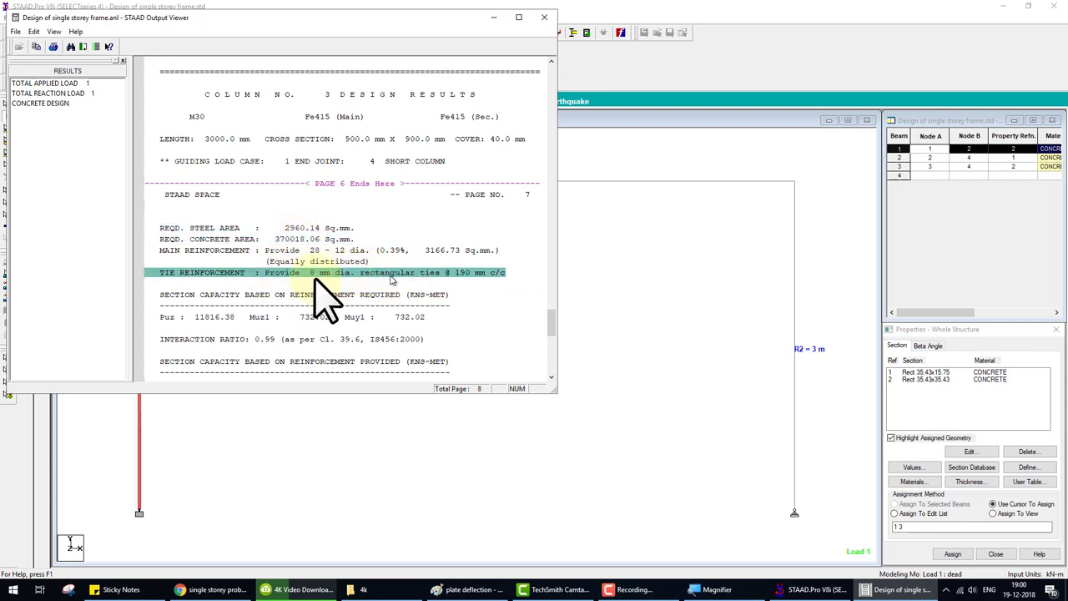
click(166, 274)
scroll(361, 293, down, 5)
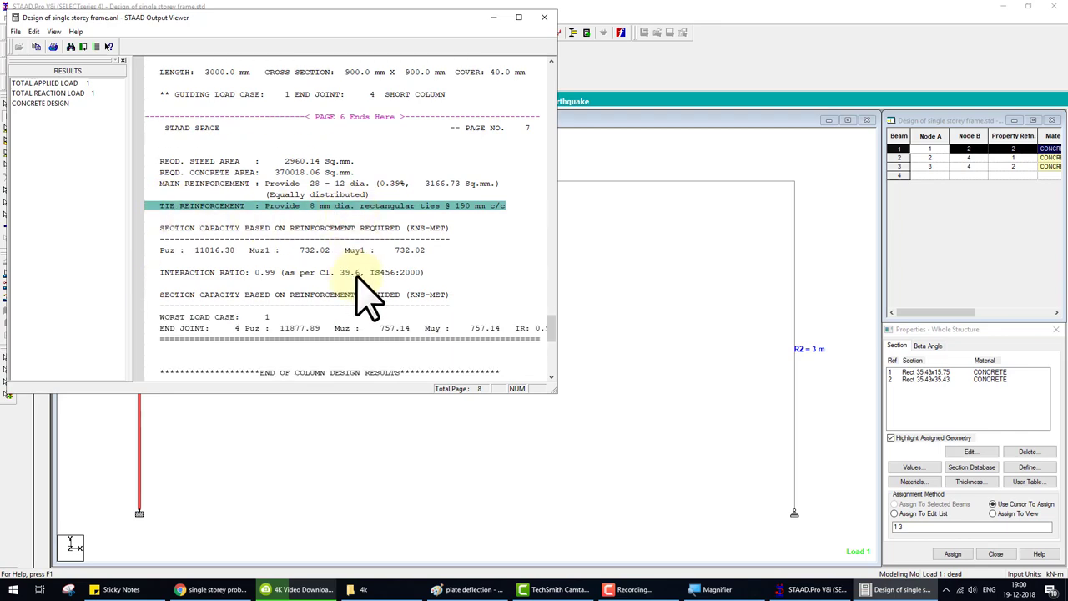
scroll(367, 292, up, 6)
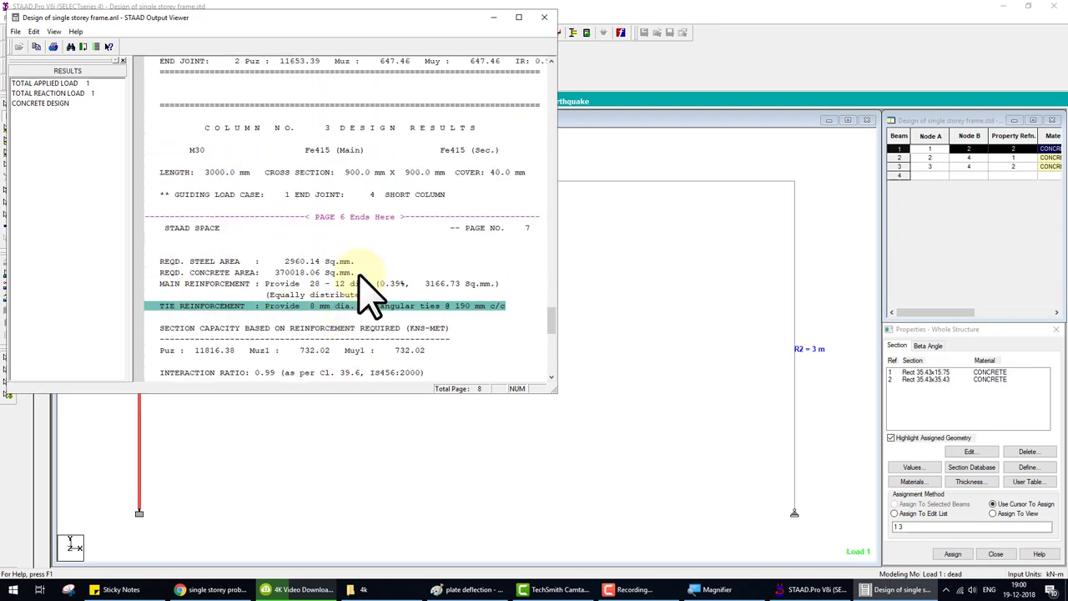
click(544, 17)
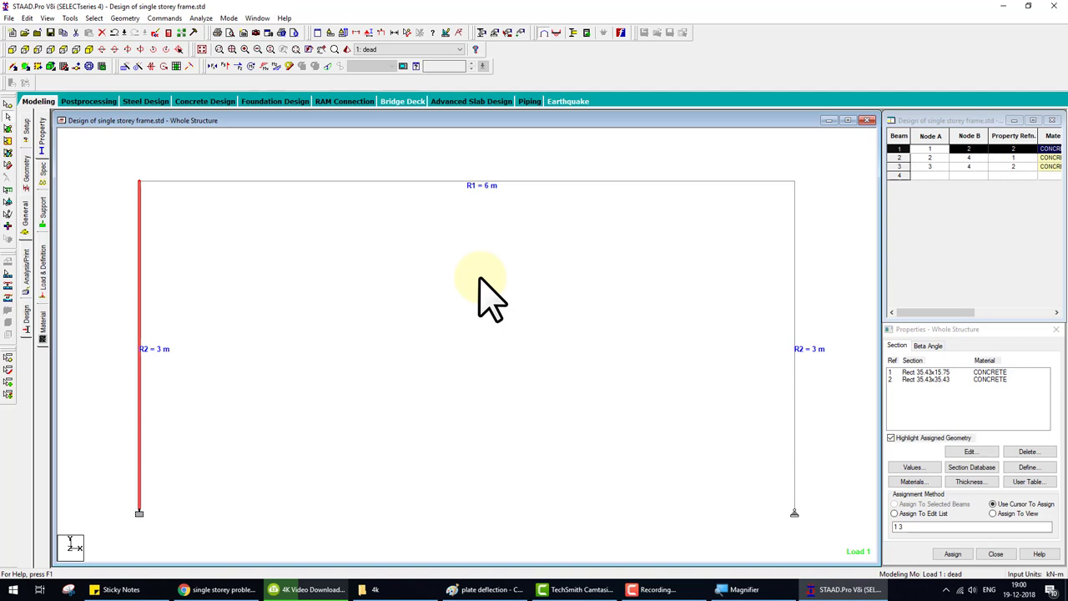
- Open IS456 concrete Define Parameters and browse CLEAR, MAXMAIN and RATIO without changes
click(28, 324)
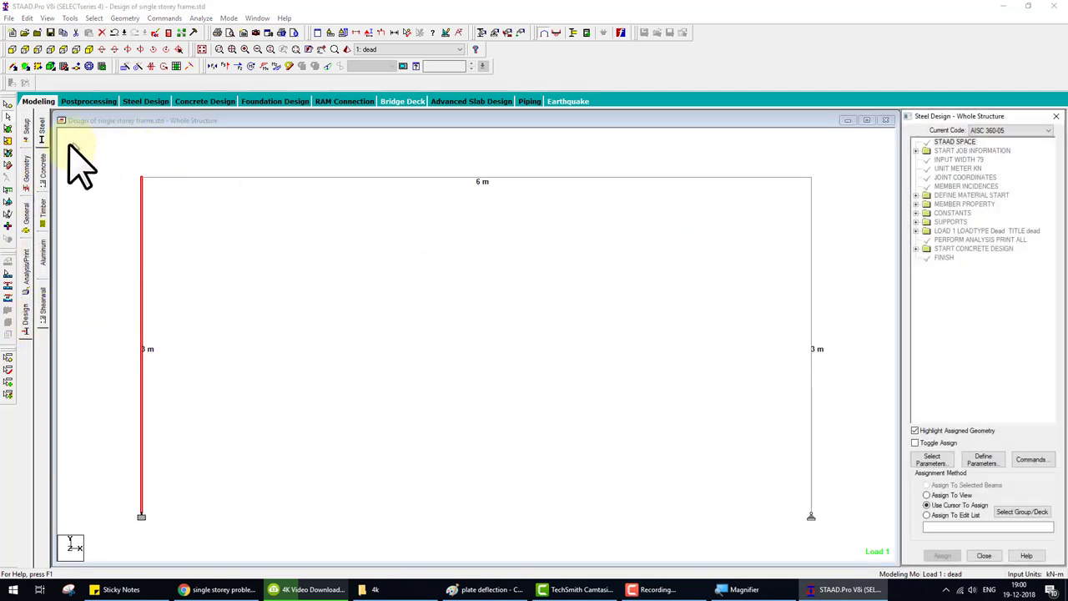
click(43, 171)
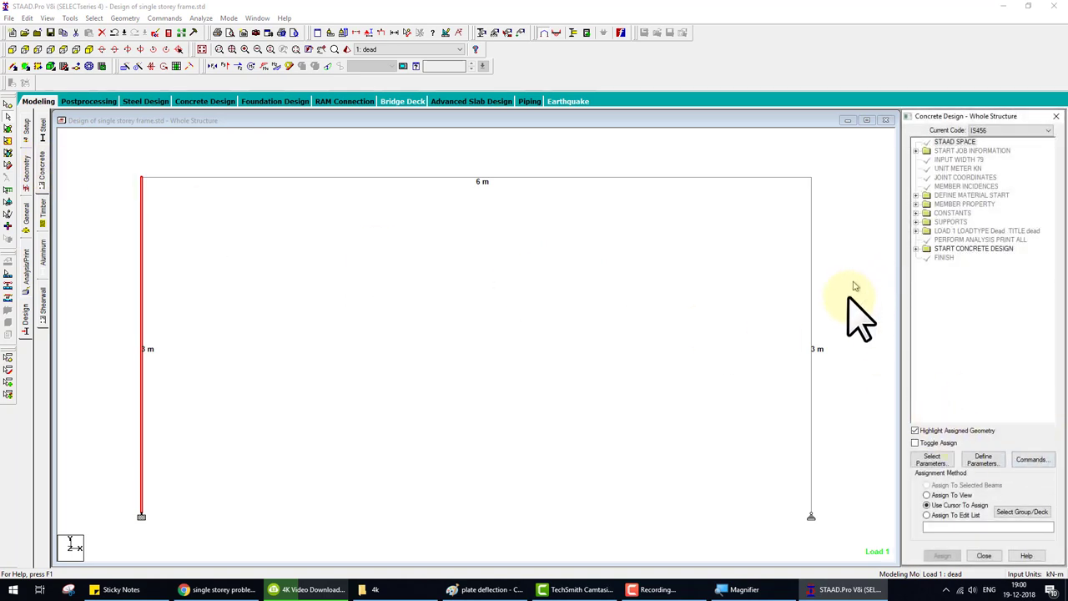
click(983, 459)
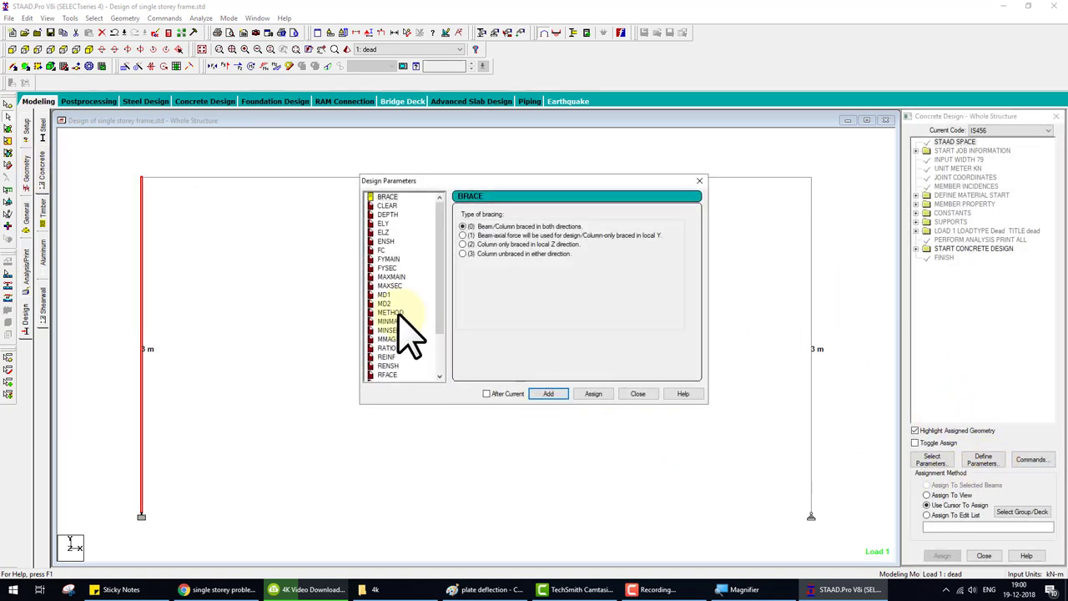
click(388, 207)
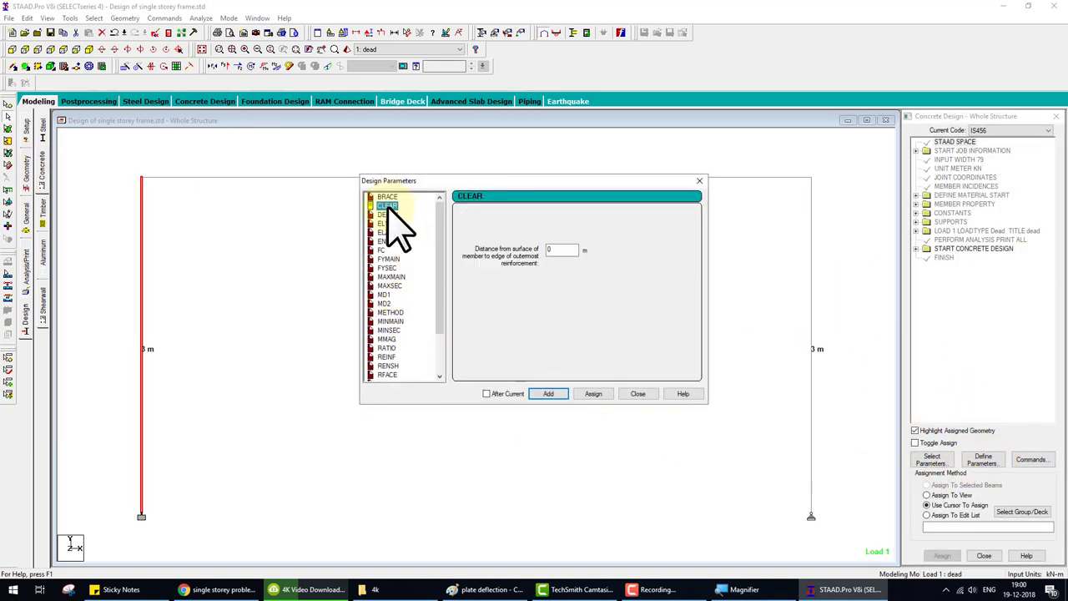
click(394, 277)
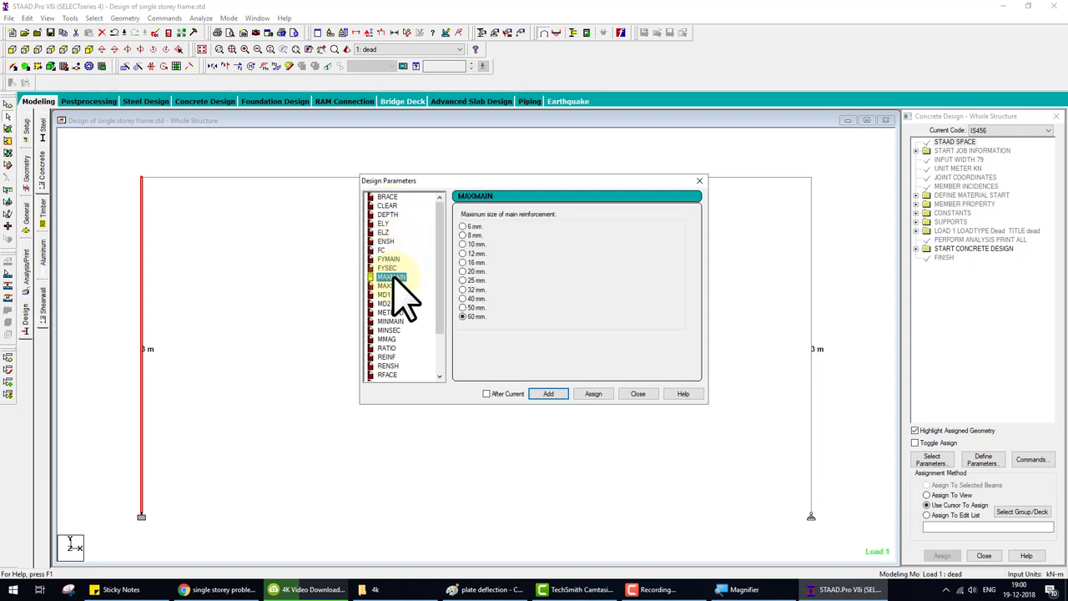
click(387, 348)
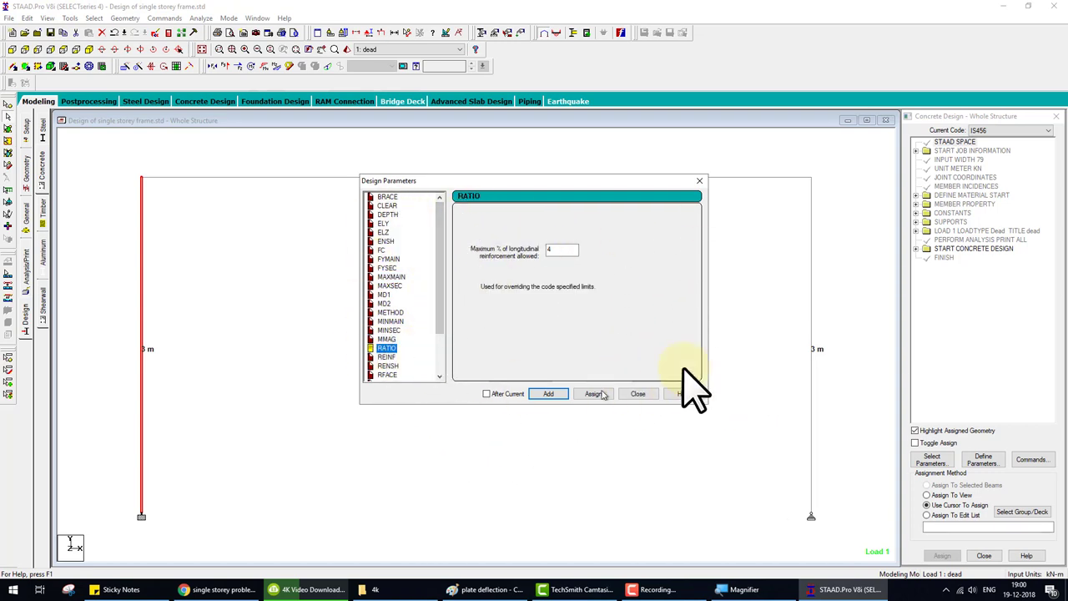
click(640, 394)
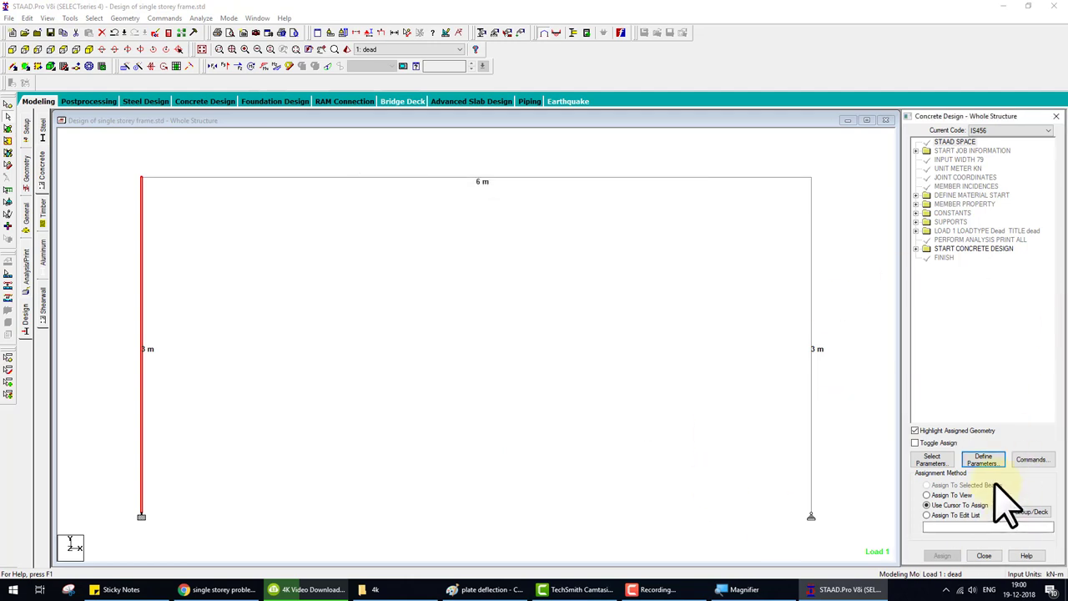